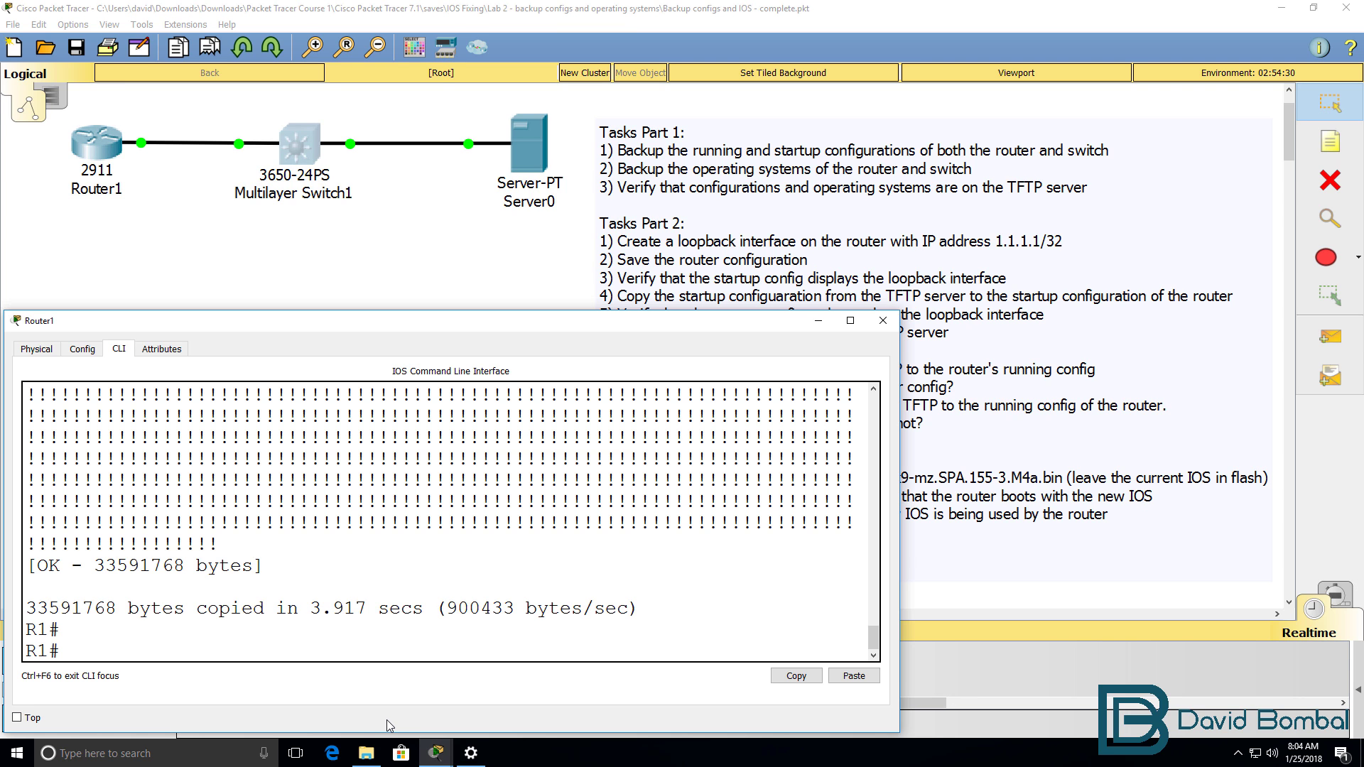
- Create interface loopback 0 on R1 with IP address 1.1.1.1 and mask 255.255.255.255, and leave configuration mode
type("conf t")
key("Return")
type("int loop 0")
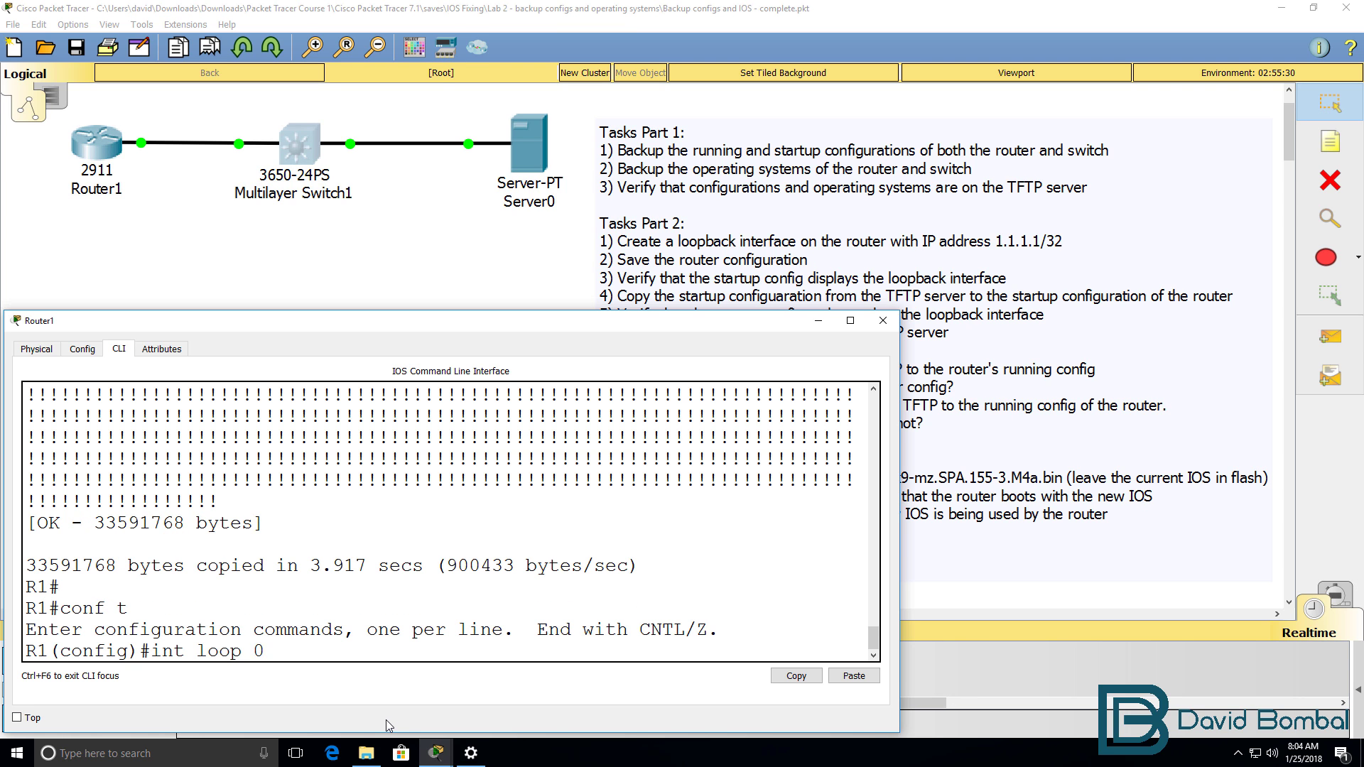
key("Return")
type("ip add")
key("Tab")
type("1.1")
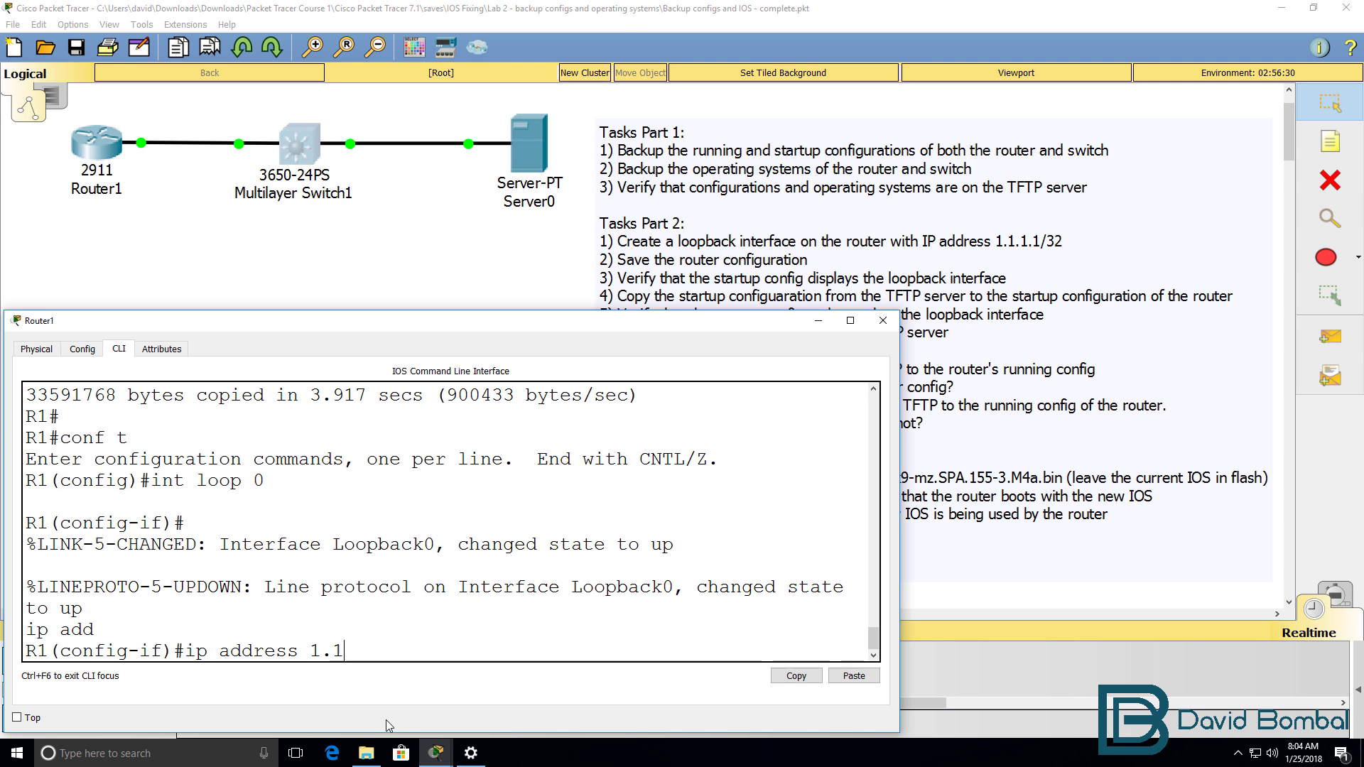
type(".1.1 255.255.255.255.255.25")
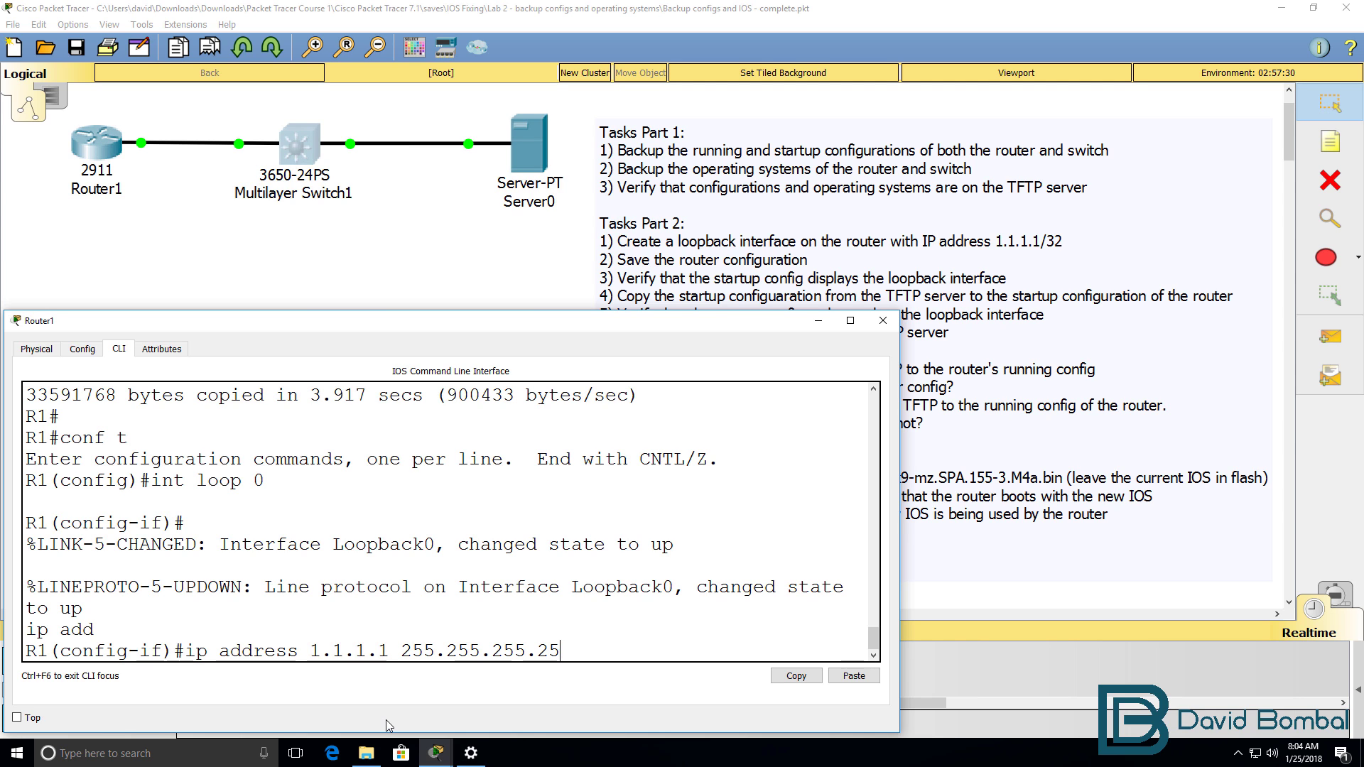
key("Return")
type("end")
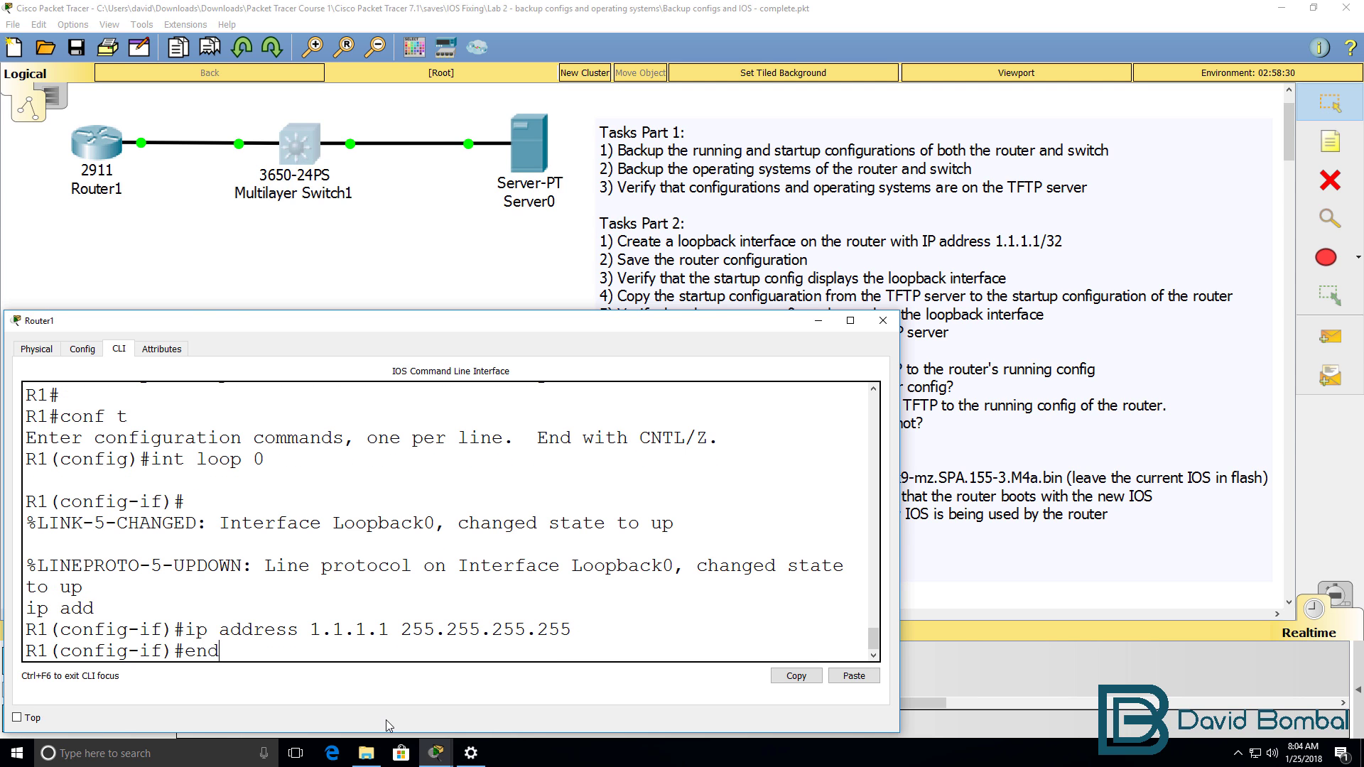
key("Return")
key("Return")
- Display R1's running configuration and check the Loopback0 interface entry
type("sh run")
key("Return")
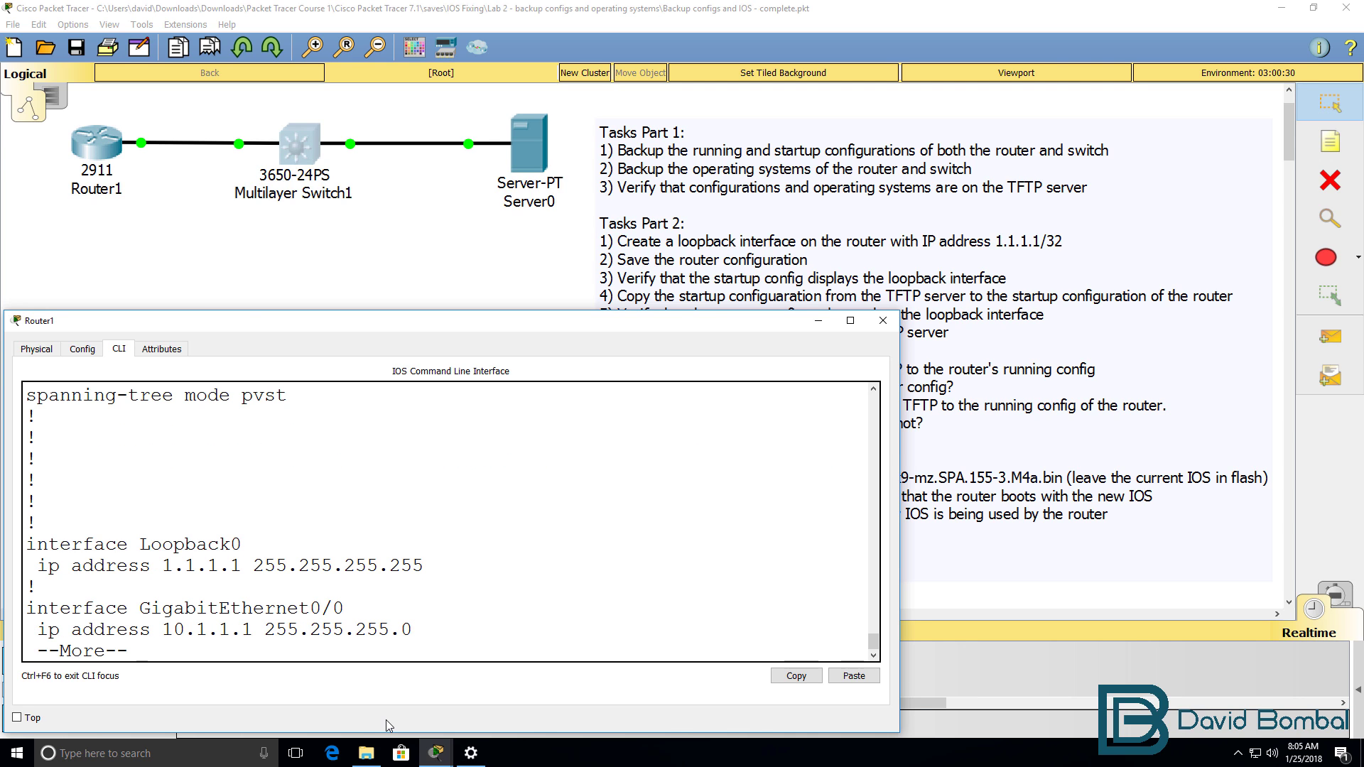
left_click_drag(520, 556, 2, 555)
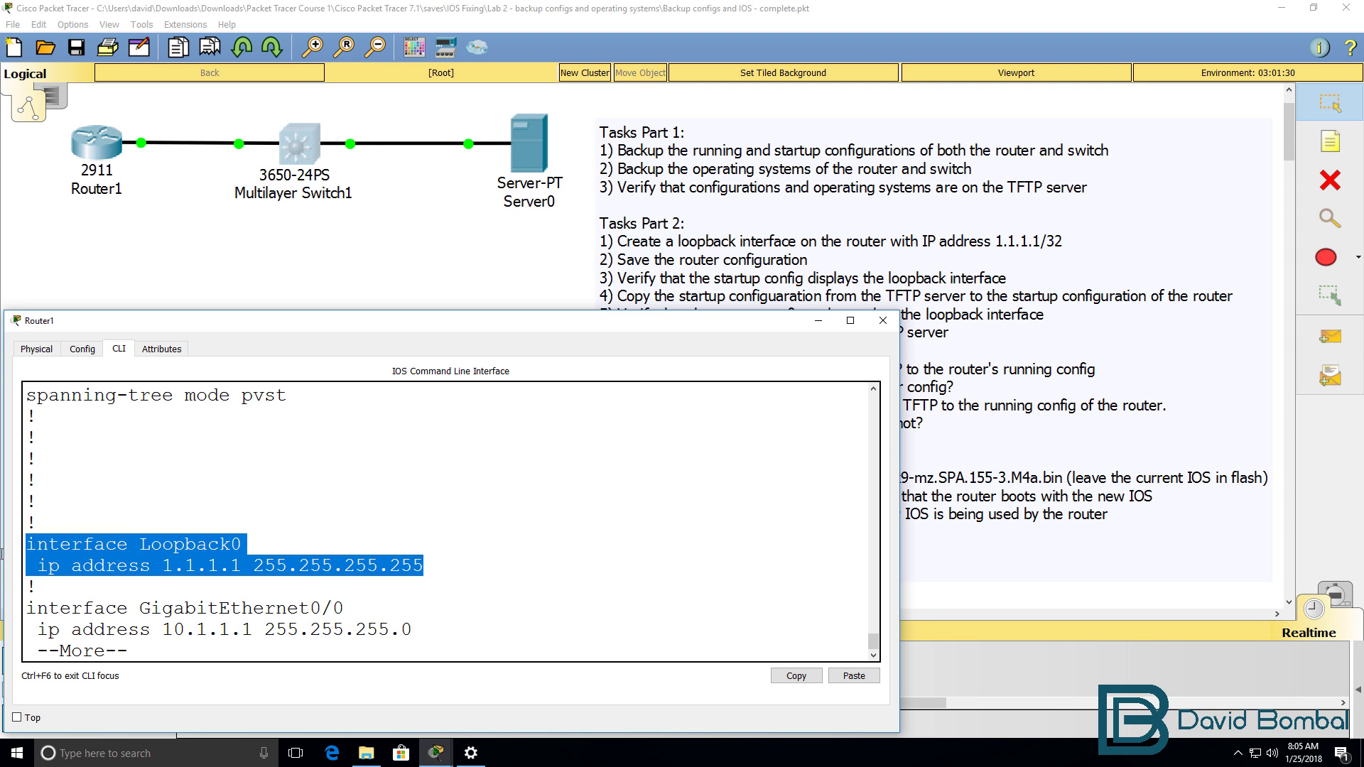
- Display R1's startup configuration and check its interface section for a loopback entry
type("sh run")
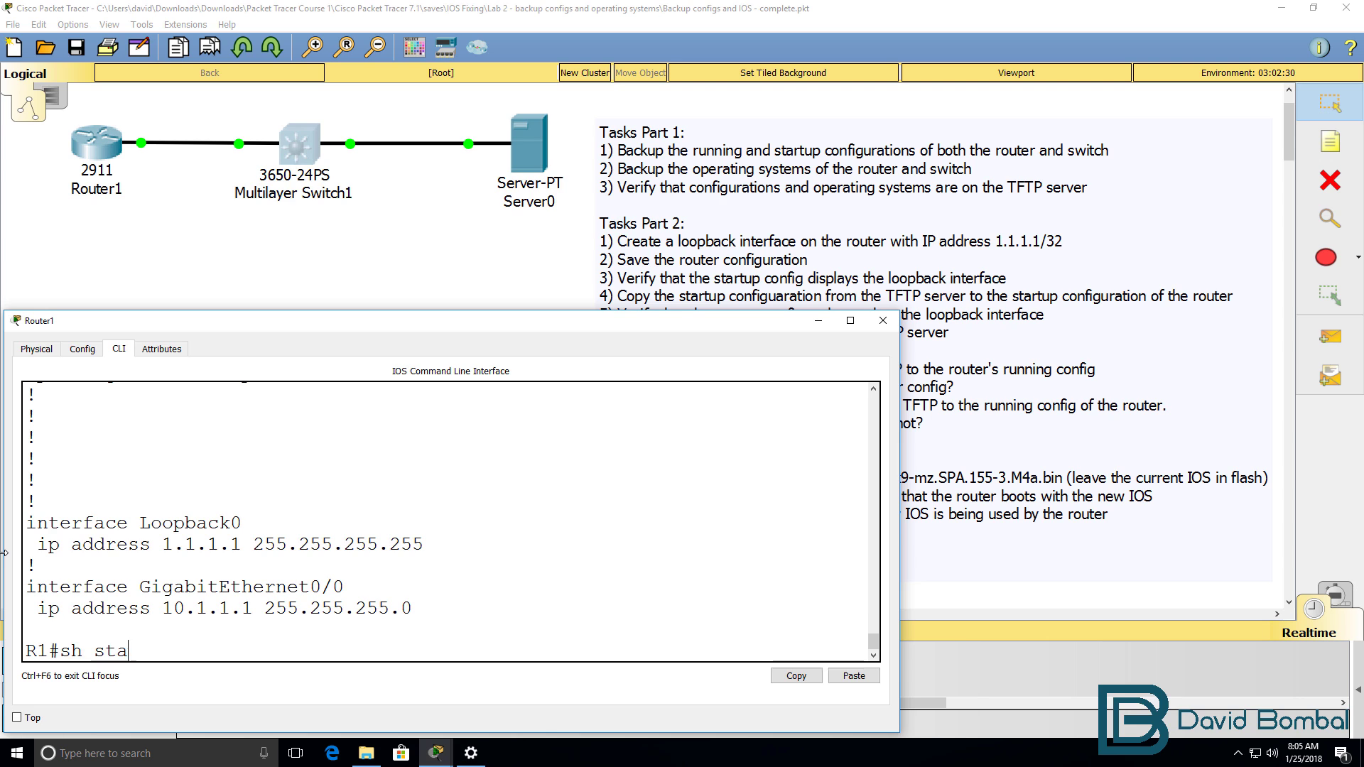
key("Return")
key("Return")
key("Return")
key("Return")
key("Return")
key("Return")
key("Return")
key("Return")
key("Return")
key("Return")
key("Return")
key("Return")
key("Return")
key("Return")
key("Return")
key("Return")
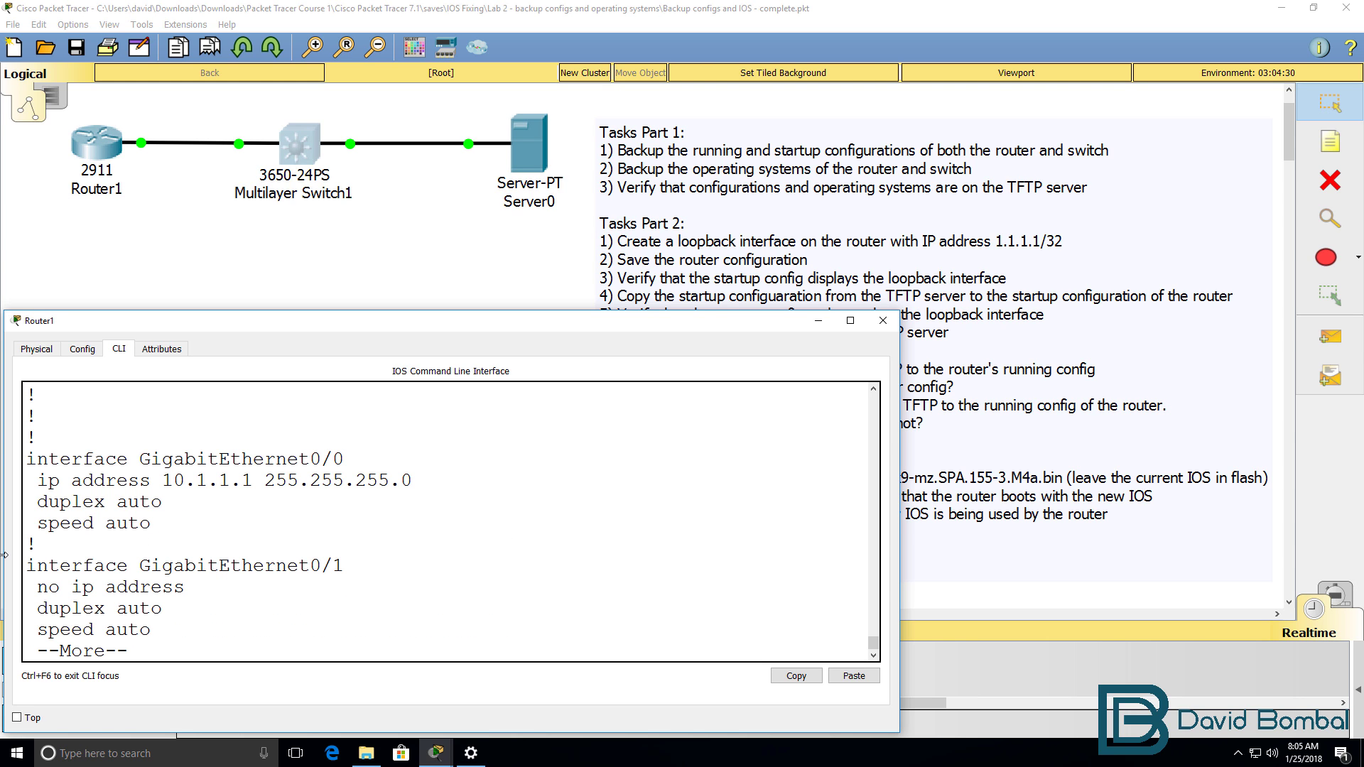
scroll(117, 506, "up", 3)
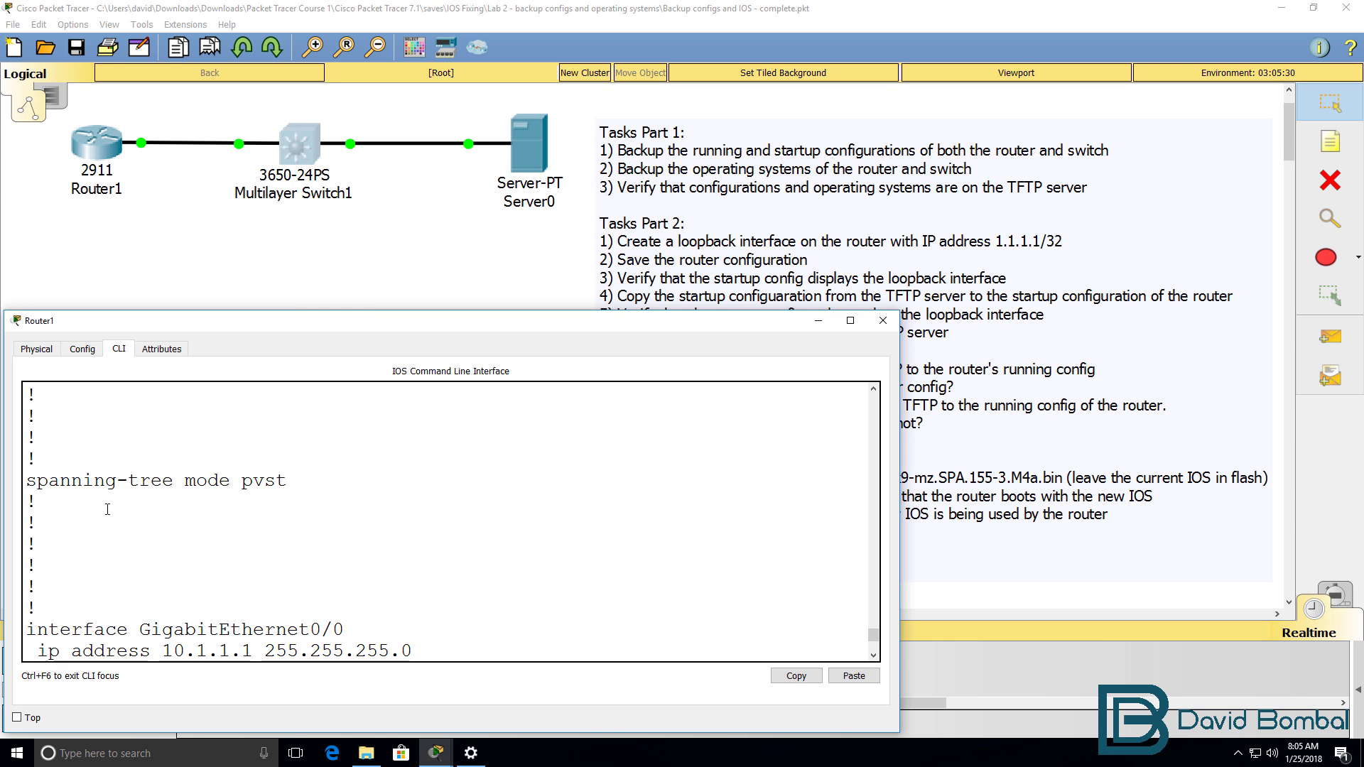
- Save R1's configuration with wr and display the startup configuration through the Loopback0 entry
type("wr")
key("Return")
type("sh start")
key("Return")
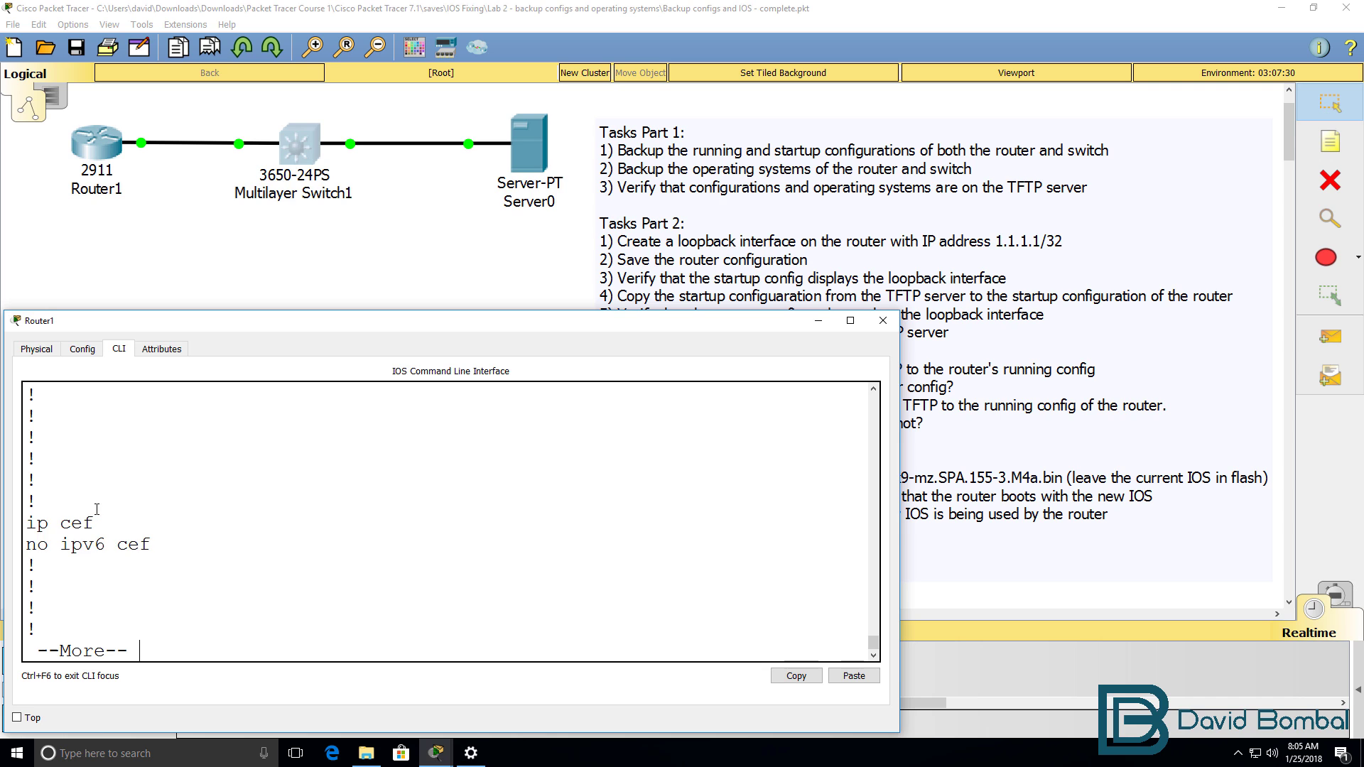
key("Return")
key("Return")
key("Return")
key("Return")
key("Return")
key("Return")
key("Return")
key("Return")
key("Return")
key("Return")
key("Return")
key("Return")
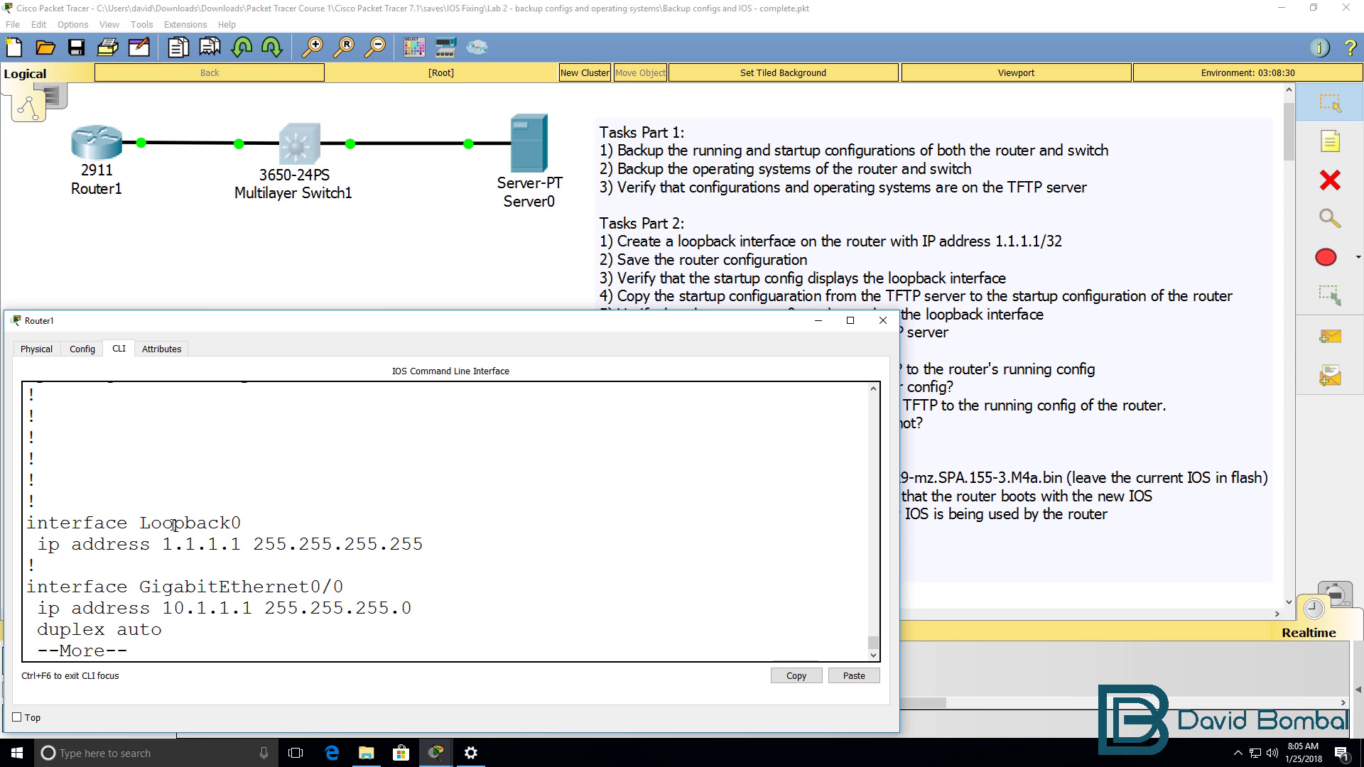
left_click_drag(172, 506, 601, 542)
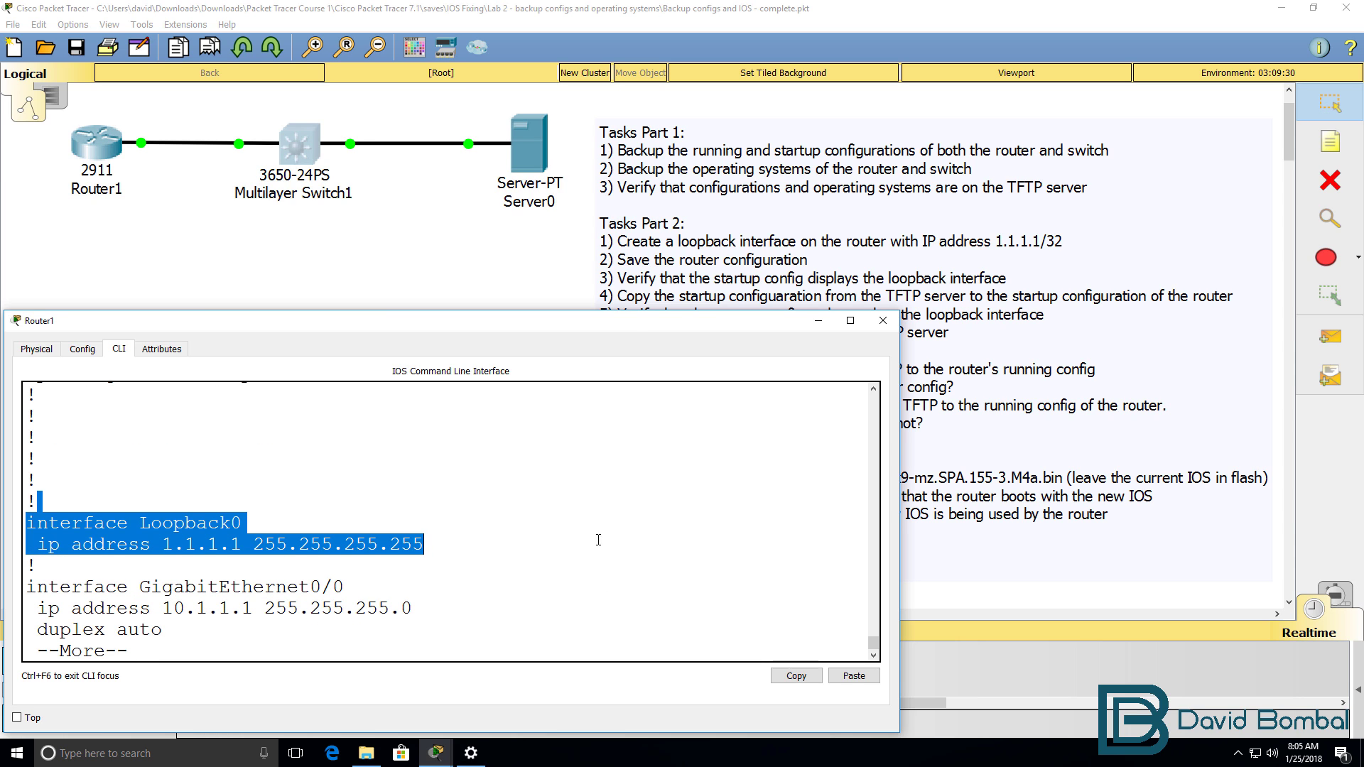
- Consult the lab task list and begin a copy from TFTP to R1's startup configuration
left_click_drag(628, 333, 631, 350)
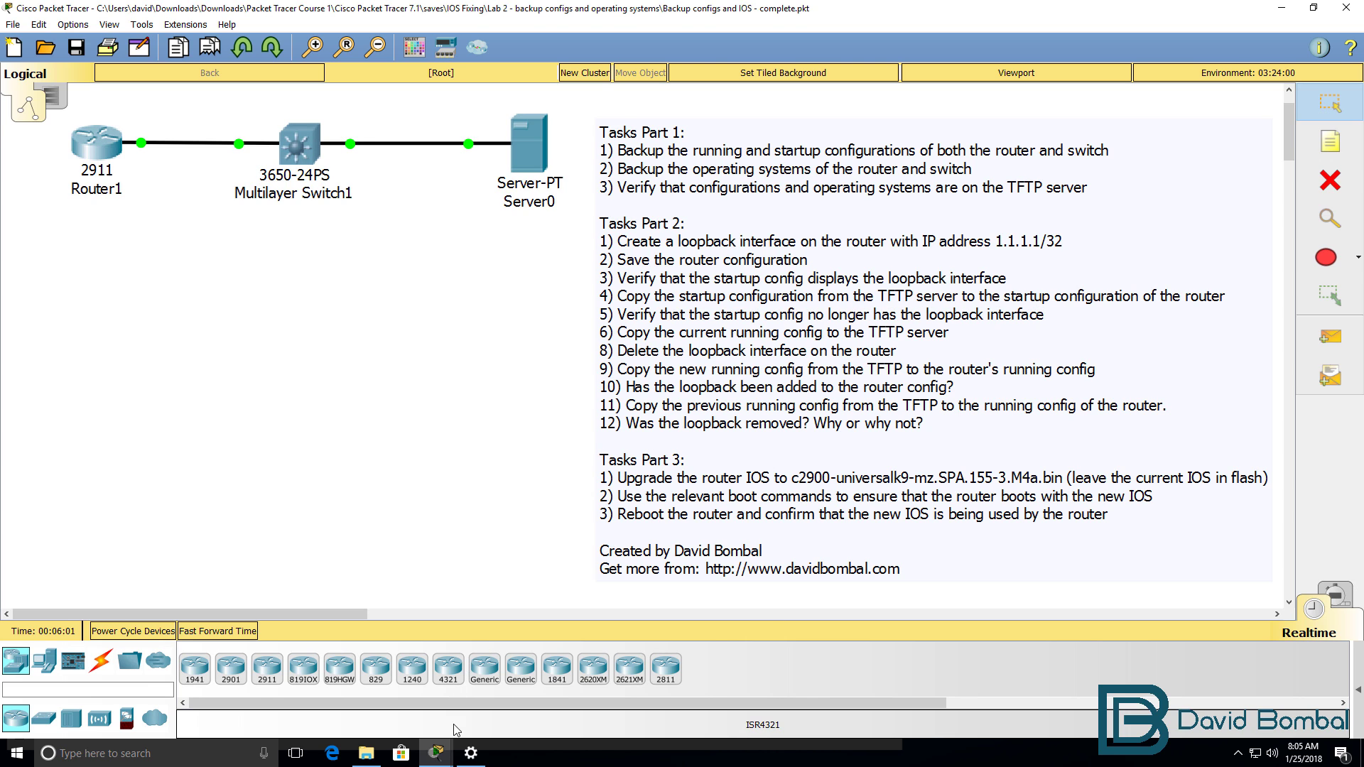
mouse_move(437, 753)
left_click(341, 689)
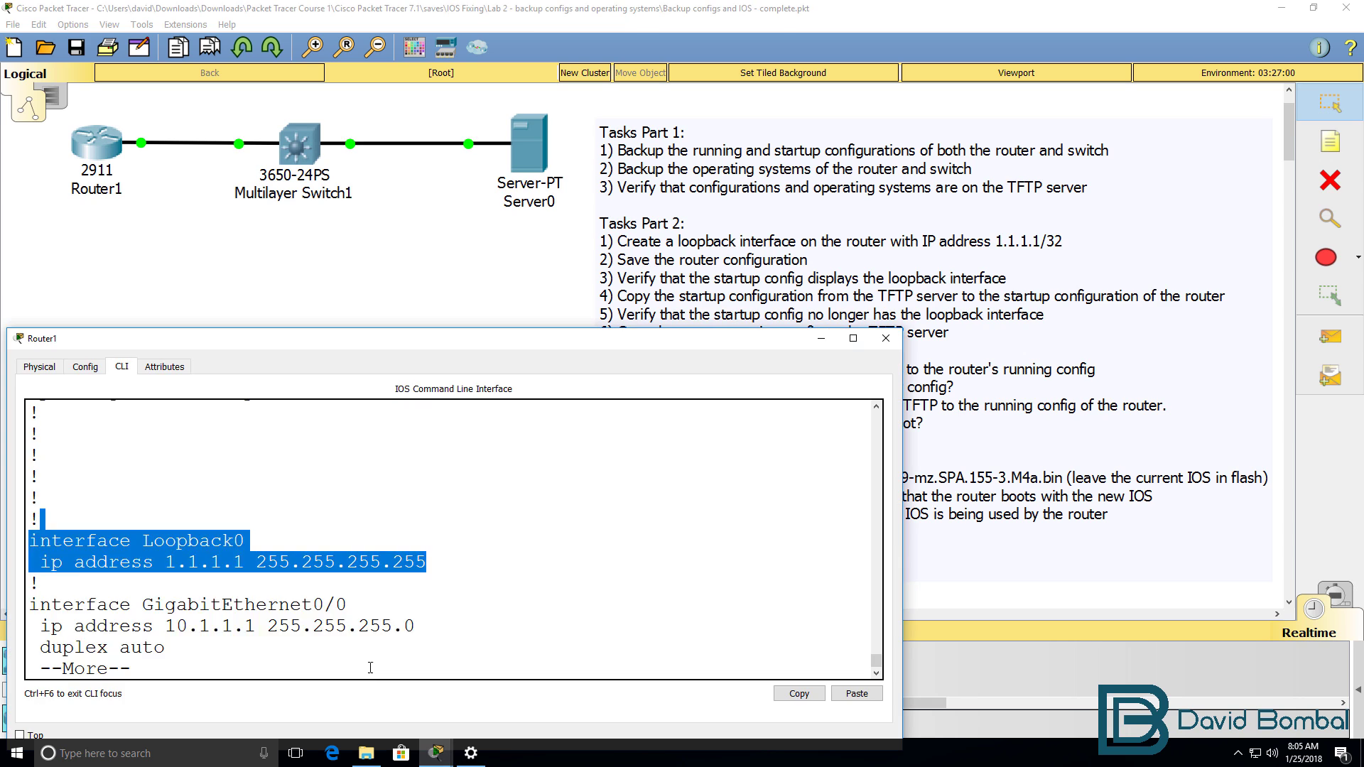
type("s")
key("BackSpace")
type("copy tftp star")
key("Return")
- Review the earlier show start output, checking the Loopback0 entry in the startup configuration
scroll(372, 650, "up", 10)
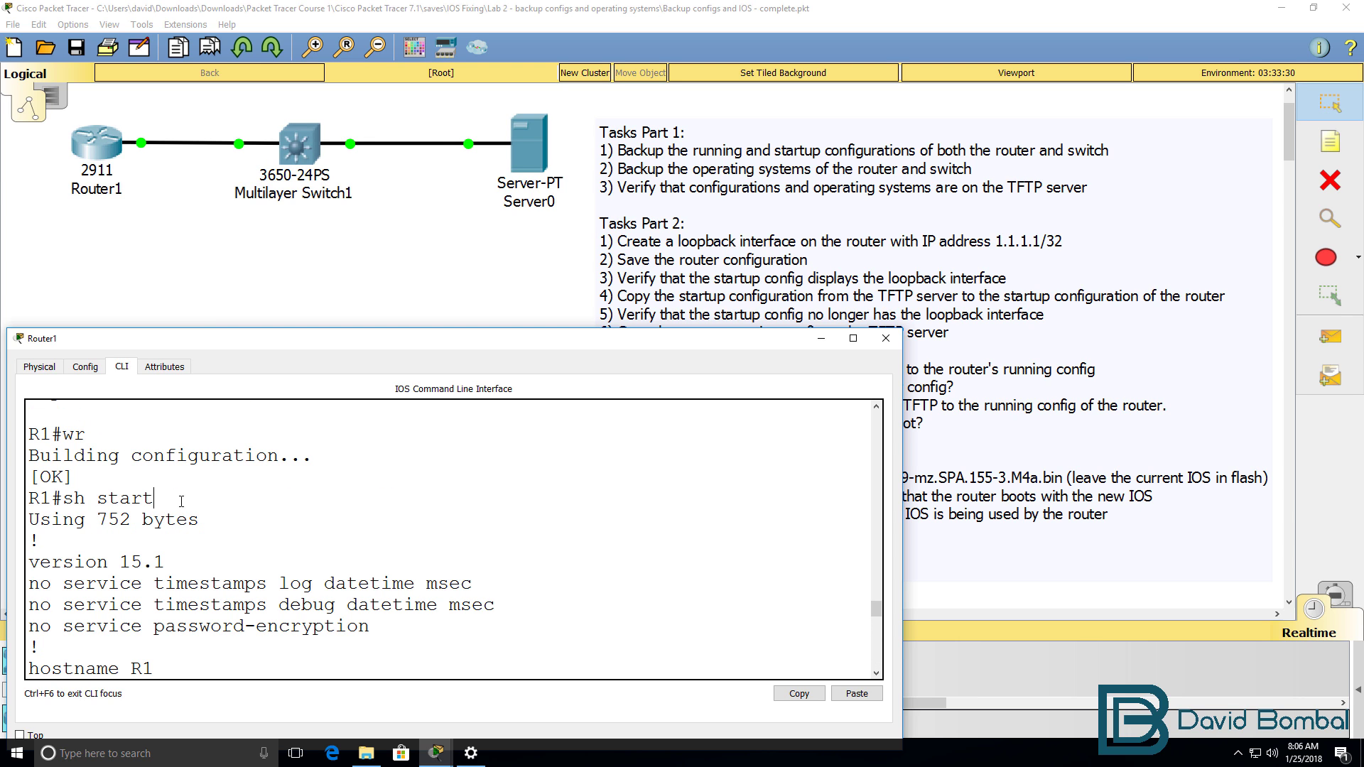
left_click_drag(183, 502, 3, 499)
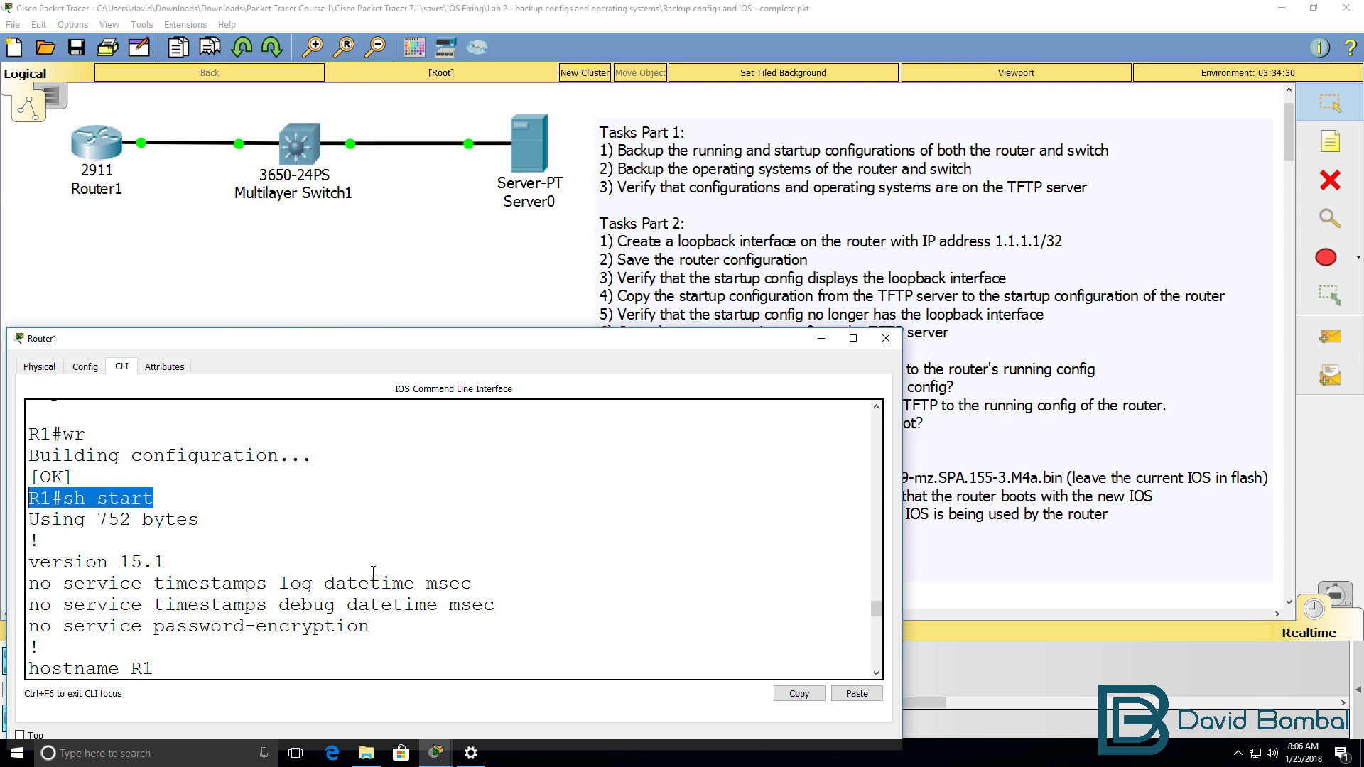
scroll(373, 572, "down", 10)
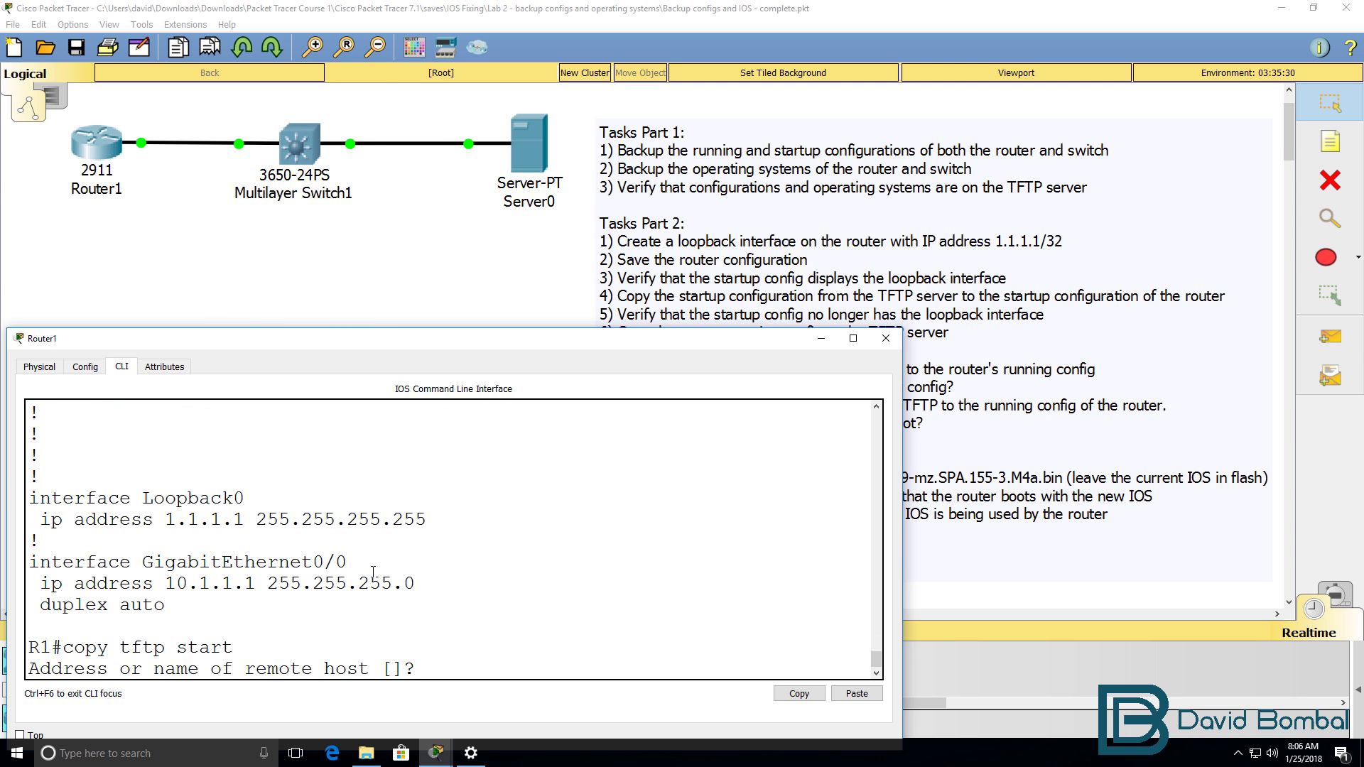
left_click_drag(254, 477, 328, 538)
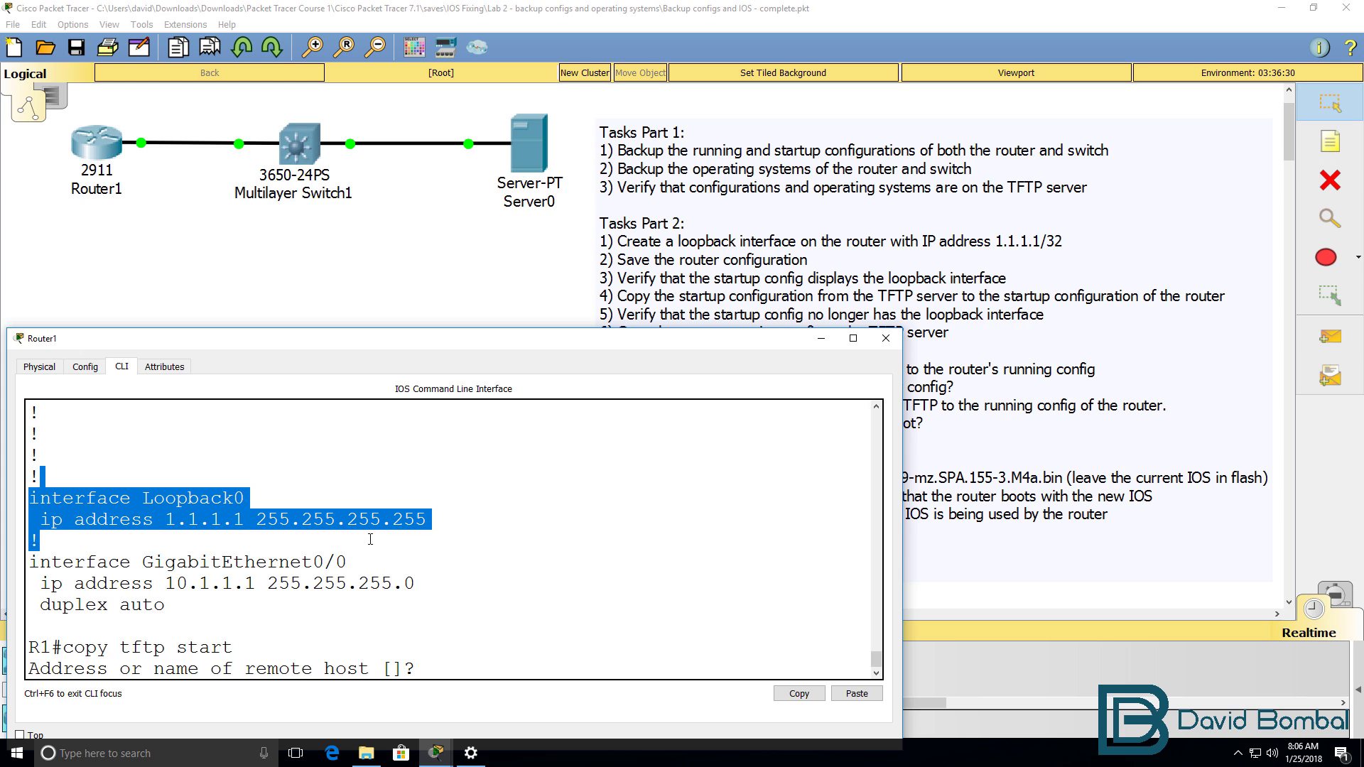
- Enter 10.1.1.100 as the remote host and place Server0's TFTP file list beside the router window
left_click(546, 609)
type("10.1.1.100")
key("Return")
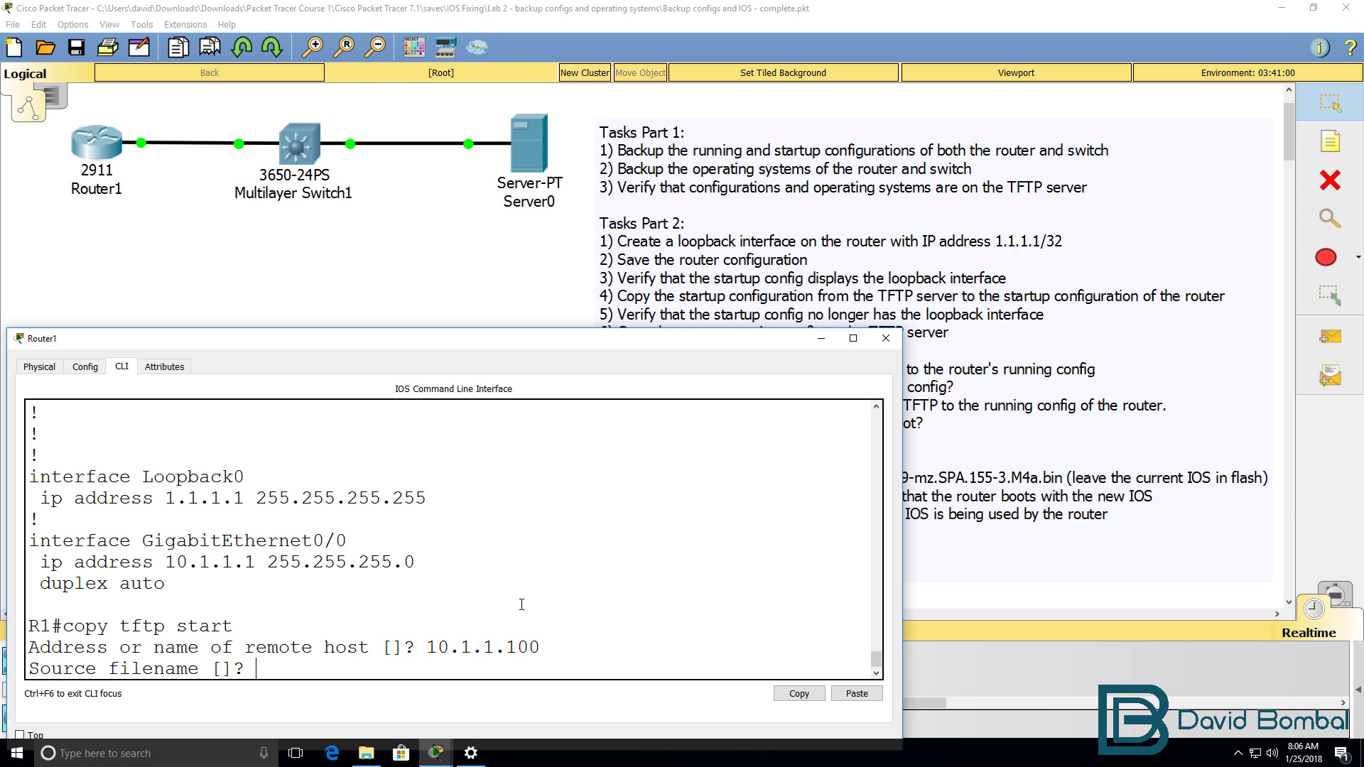
mouse_move(448, 754)
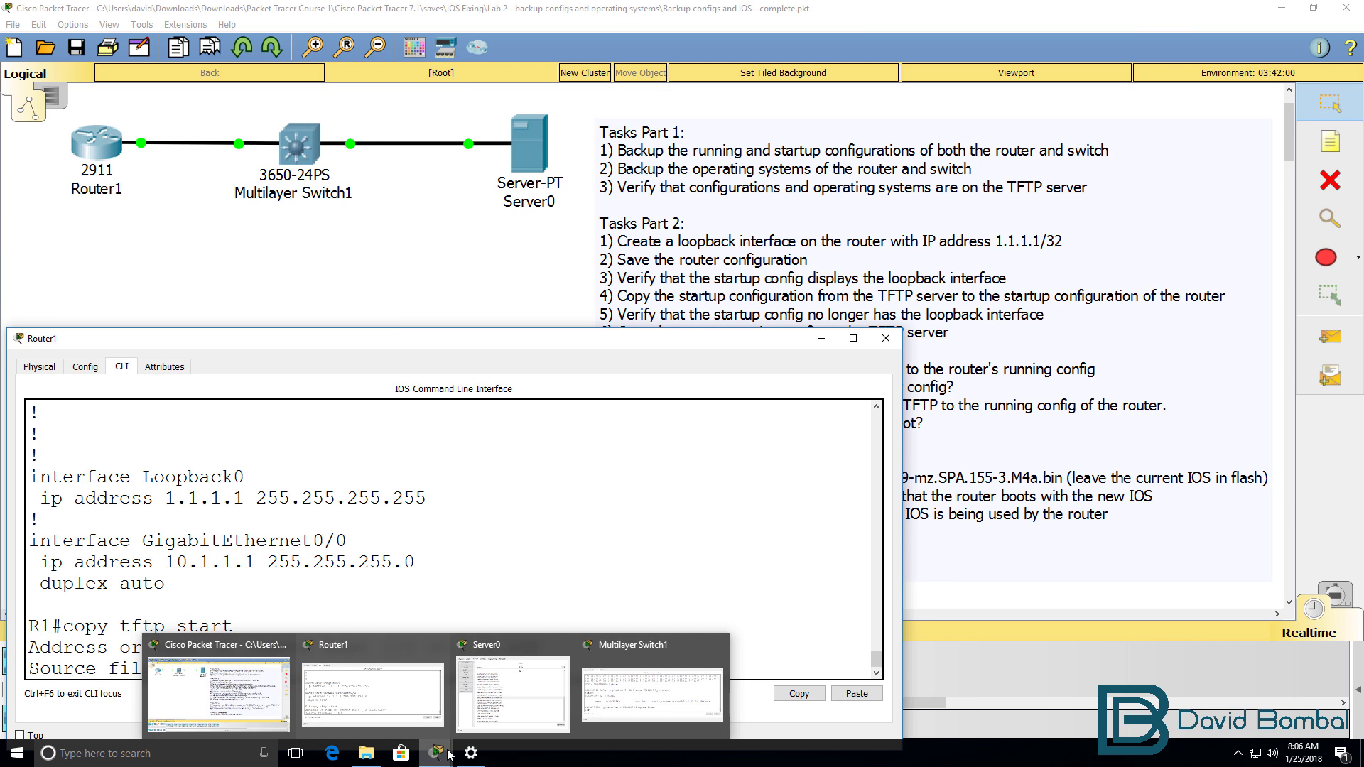
left_click(512, 712)
left_click_drag(777, 229, 1072, 218)
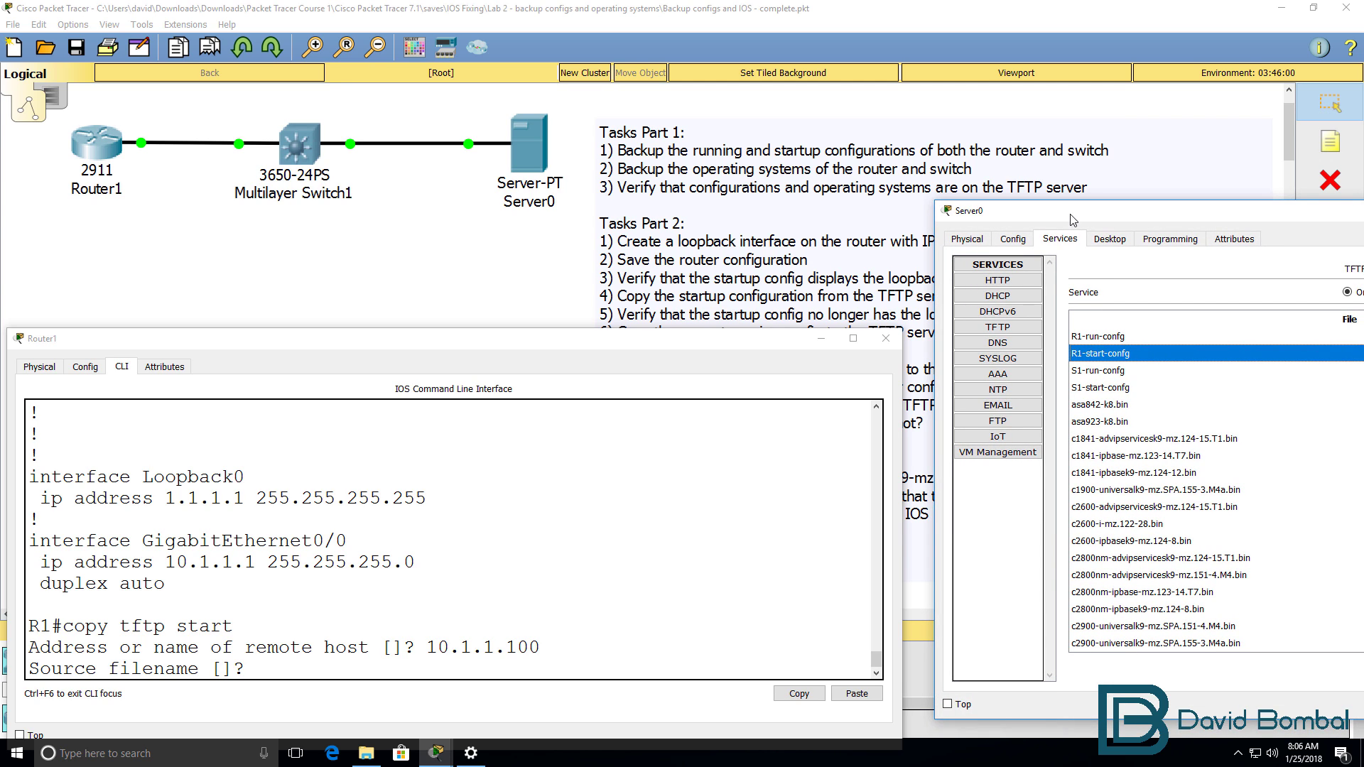
- Copy R1-start-confg from the TFTP server to R1, accepting startup-config as the destination filename
left_click(586, 499)
type("R1-start0")
key("BackSpace")
type("-")
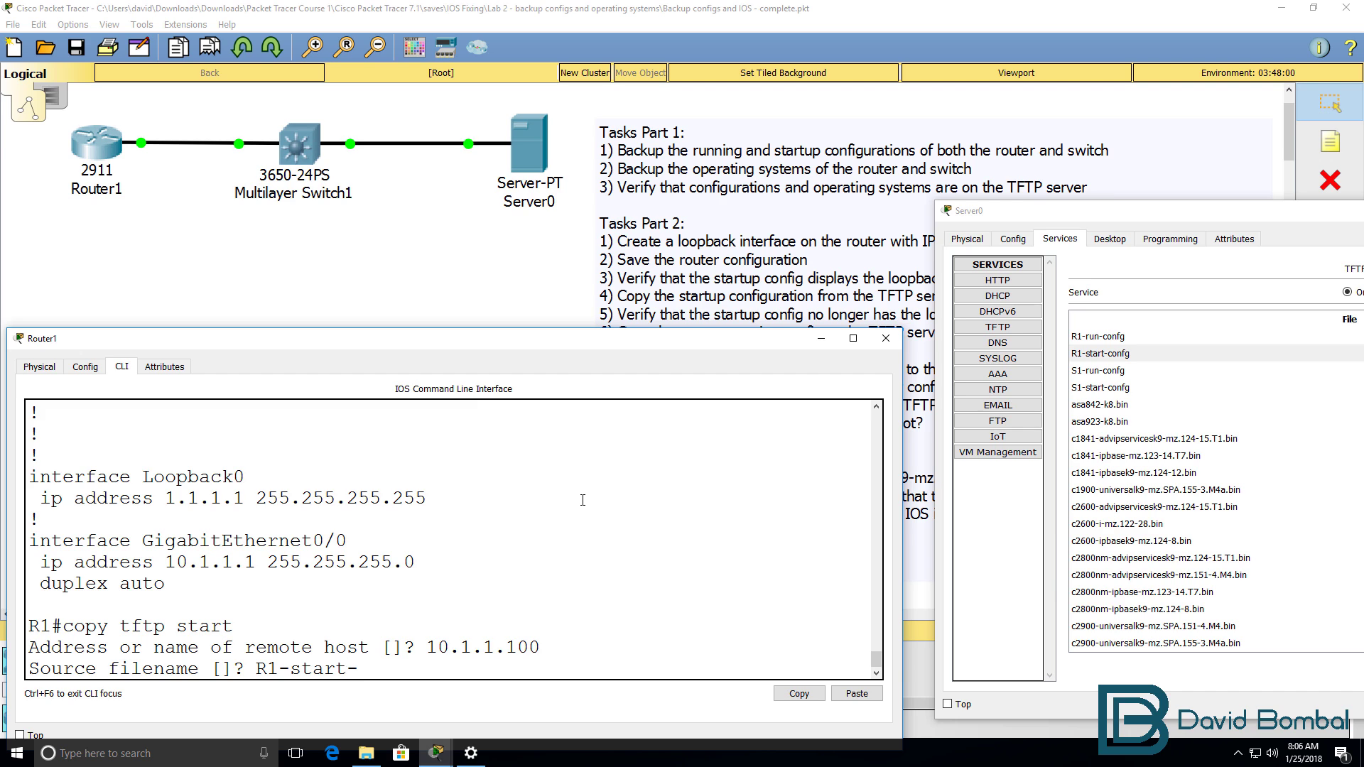
type("confg")
key("Return")
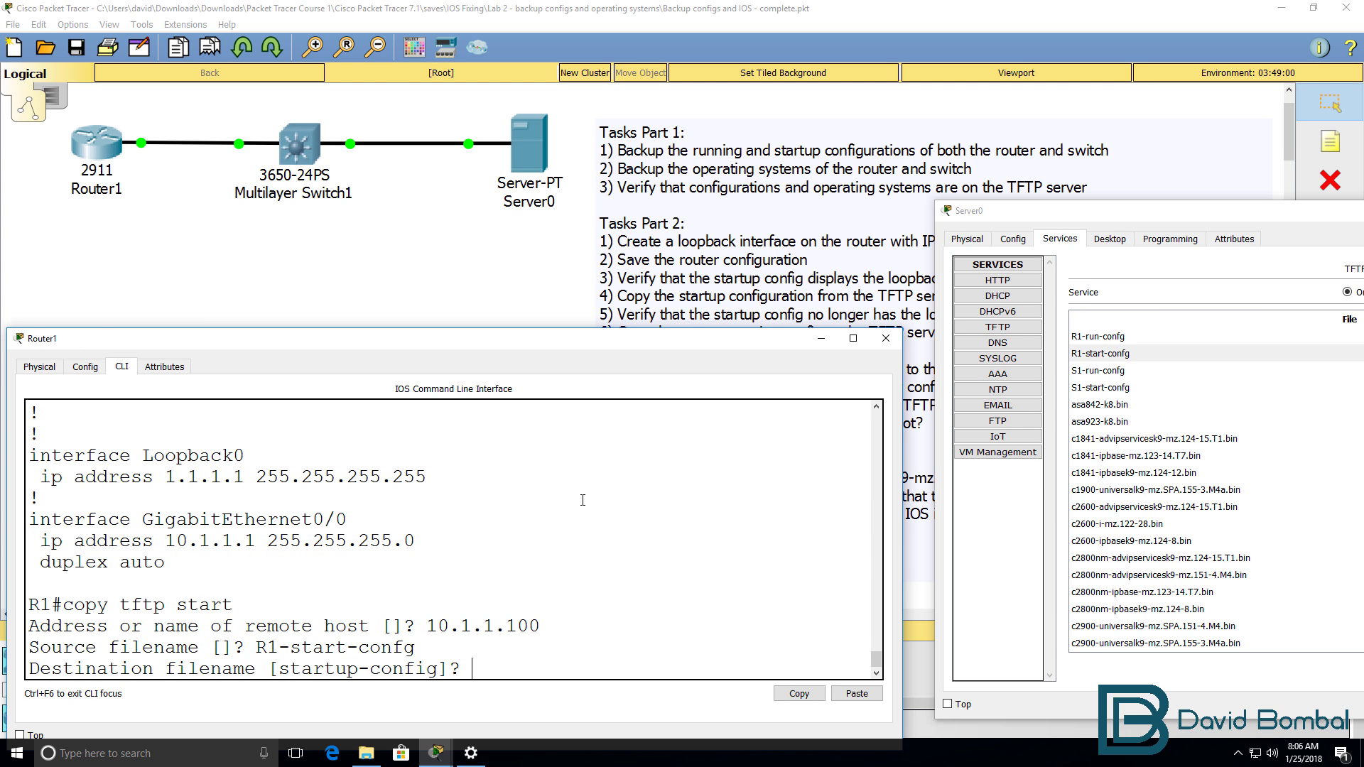
key("Return")
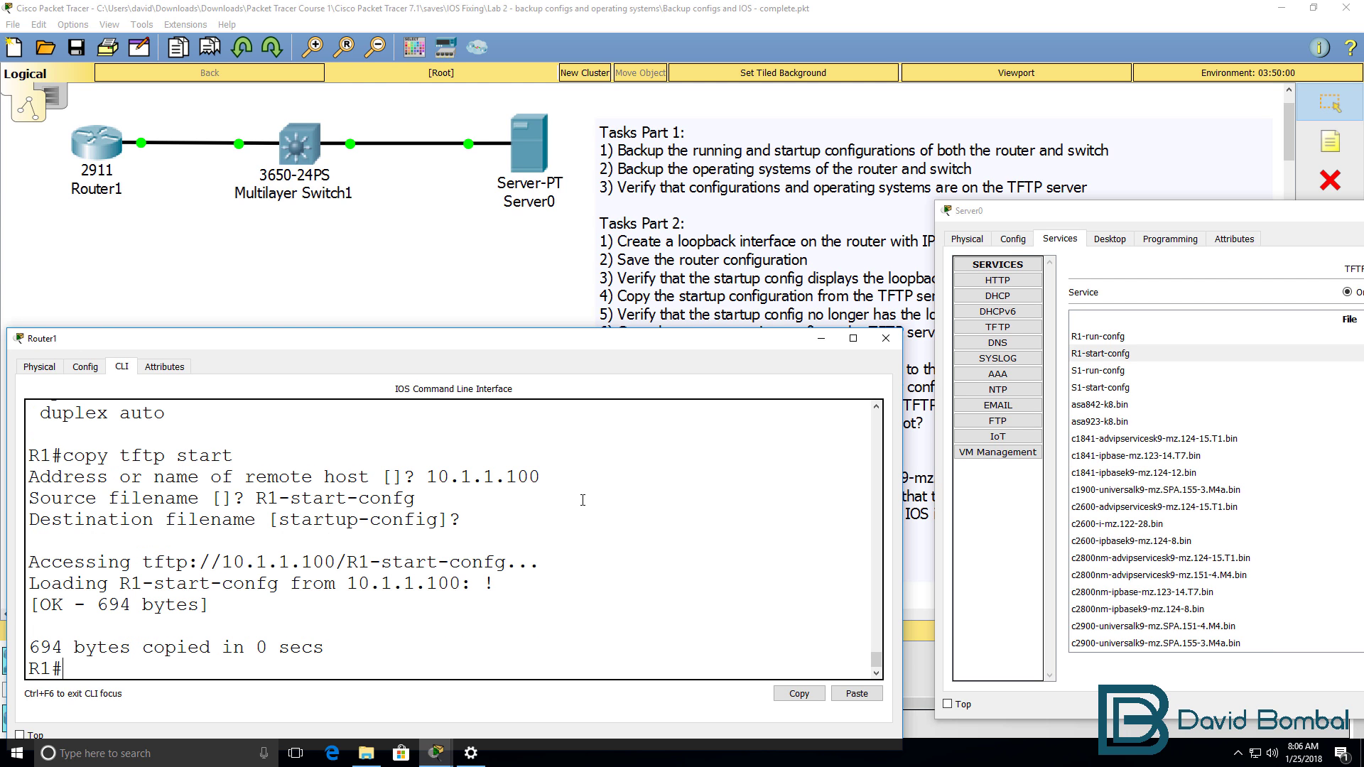
- Display R1's startup configuration again to check whether it contains a loopback interface
type("sh star")
key("Return")
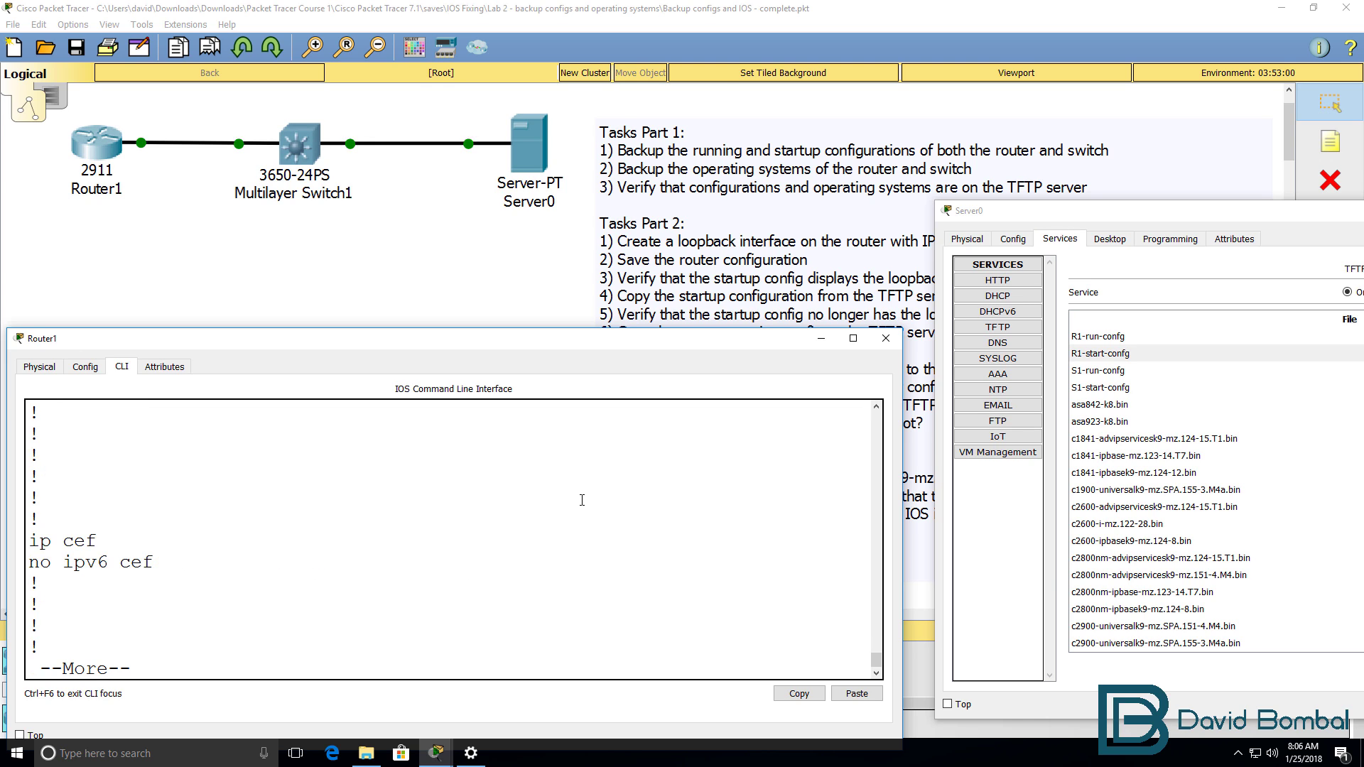
key("space")
key("q")
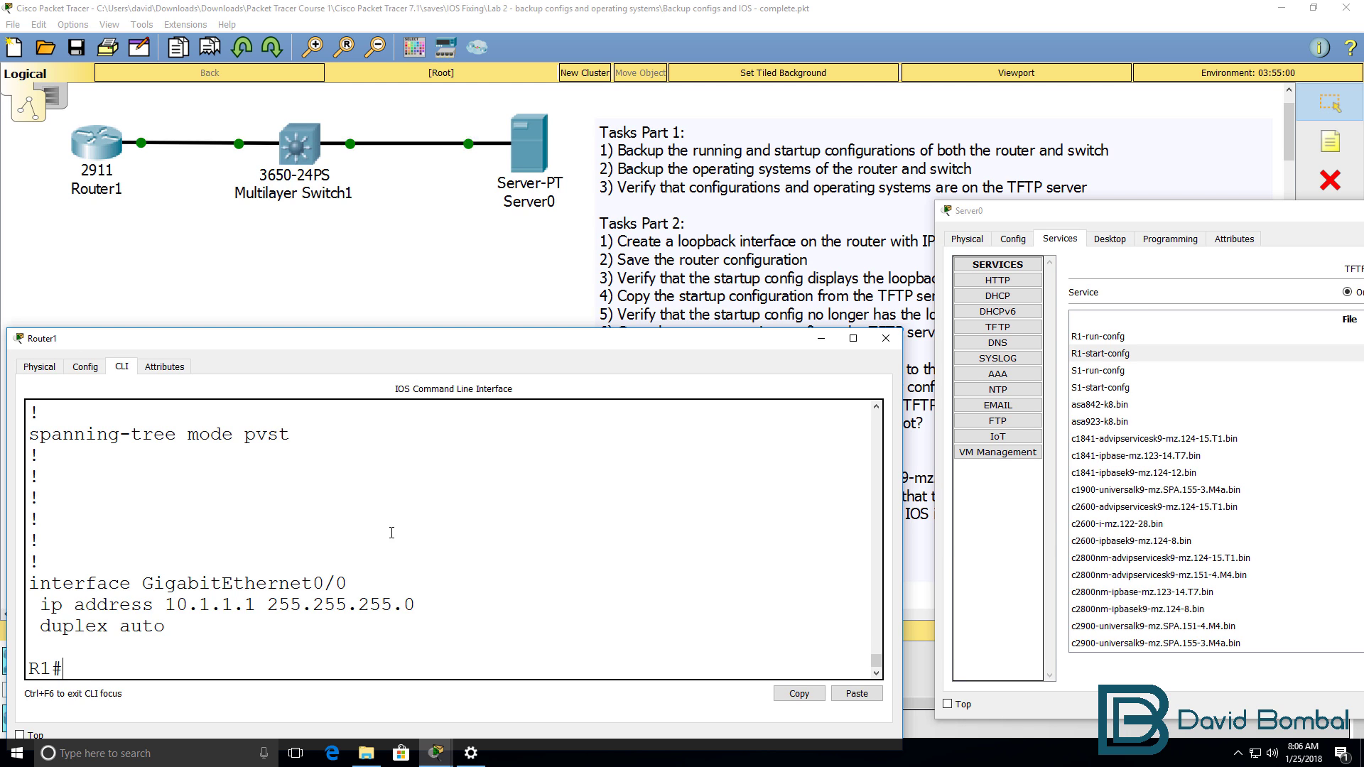
- Enlarge the Router1 window upward and check the running configuration for the Loopback0 interface
left_click_drag(294, 328, 294, 203)
key("Return")
key("Return")
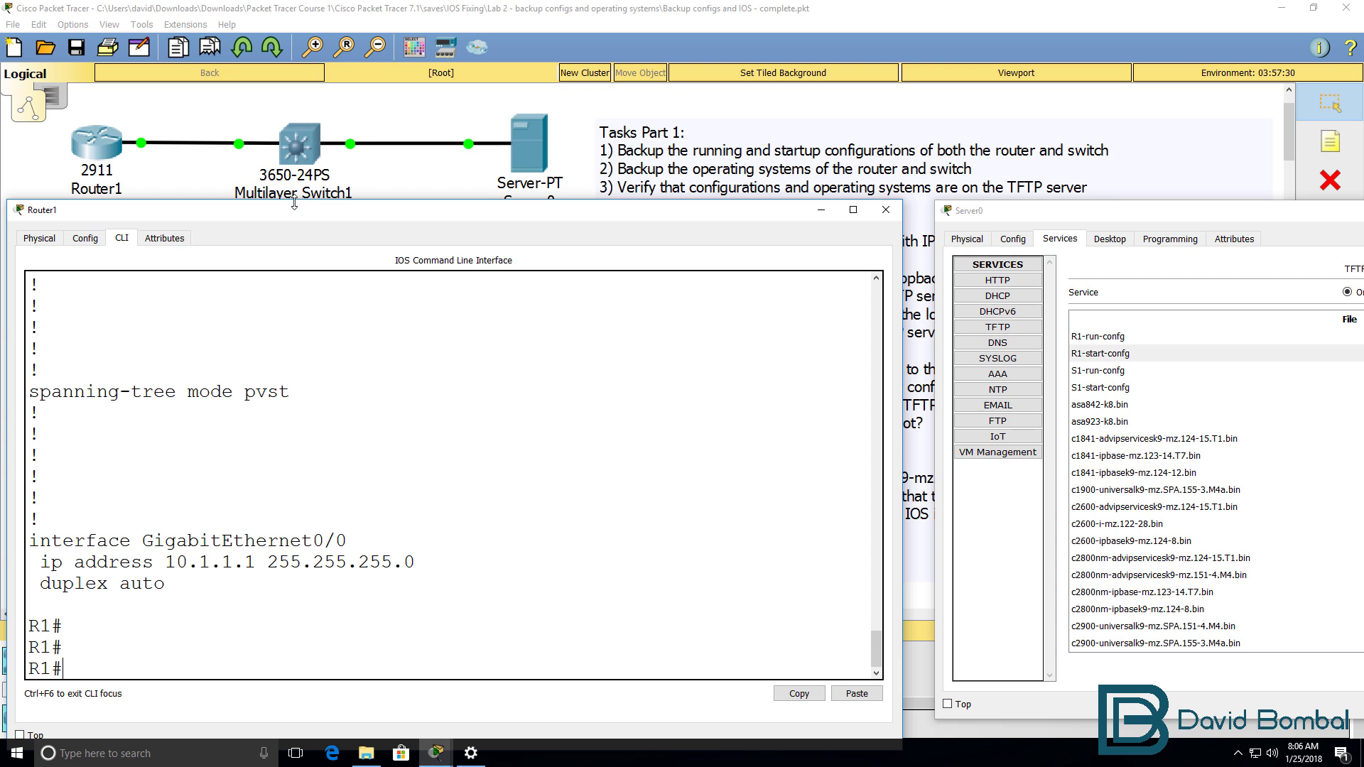
type("sh run")
key("Return")
key("space")
key("space")
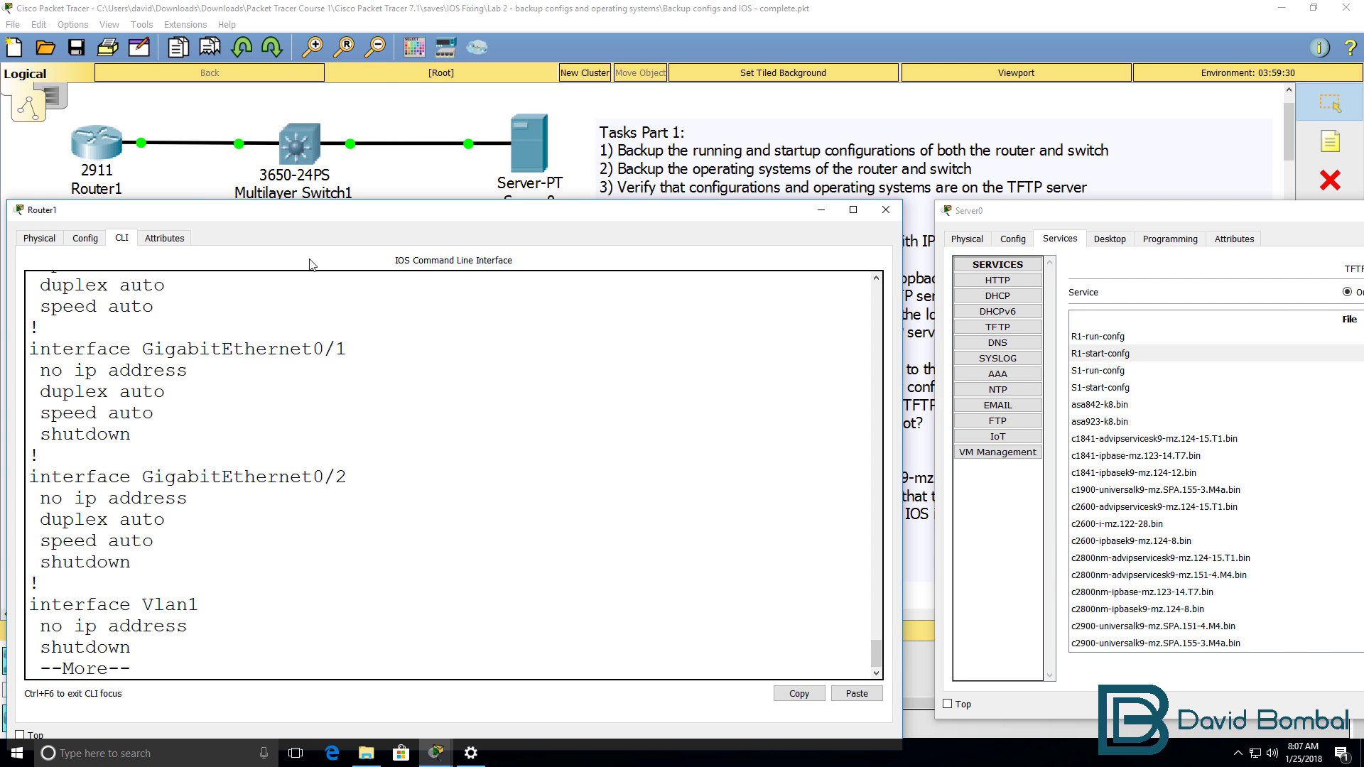
scroll(270, 566, "up", 4)
left_click_drag(467, 434, 2, 390)
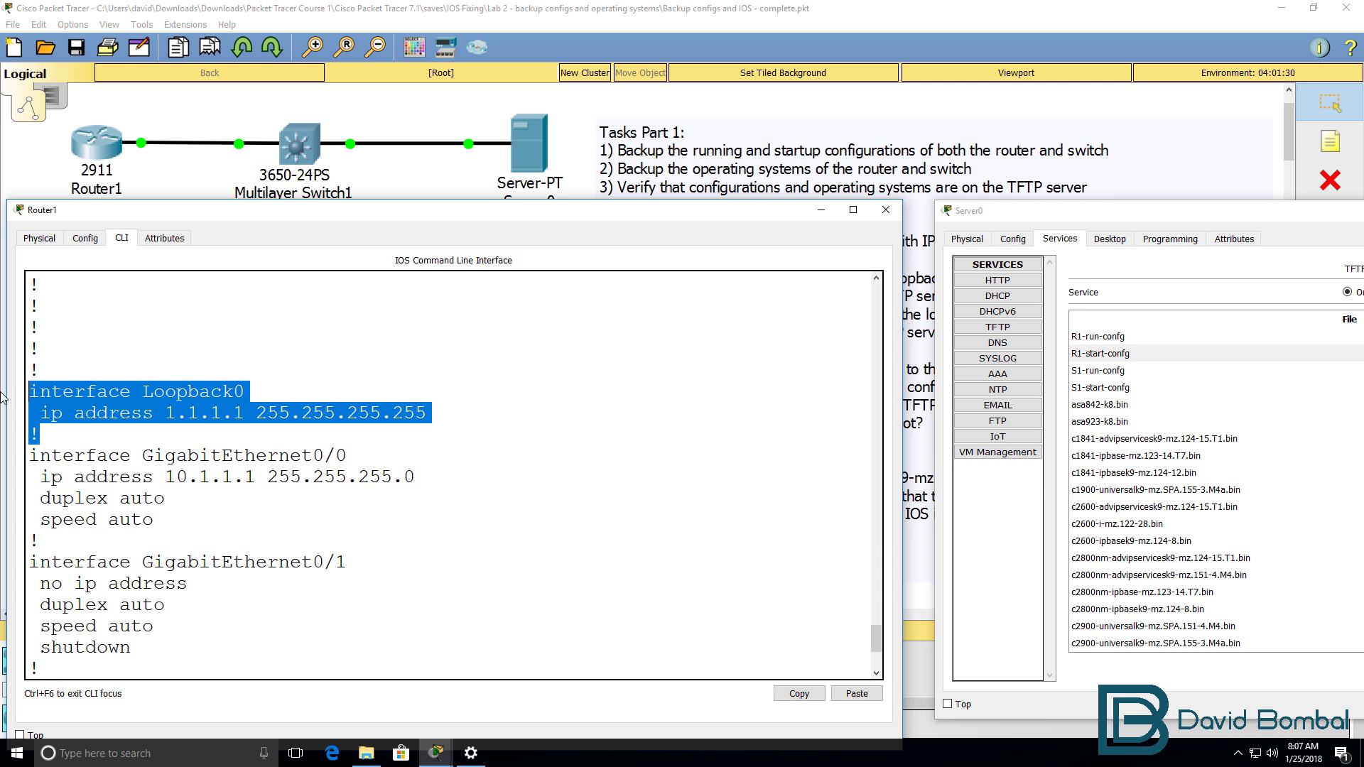
- Save R1's configuration with wr, and again by copying running-config to startup-config with the default destination filename
key("ctrl+c")
type("wr")
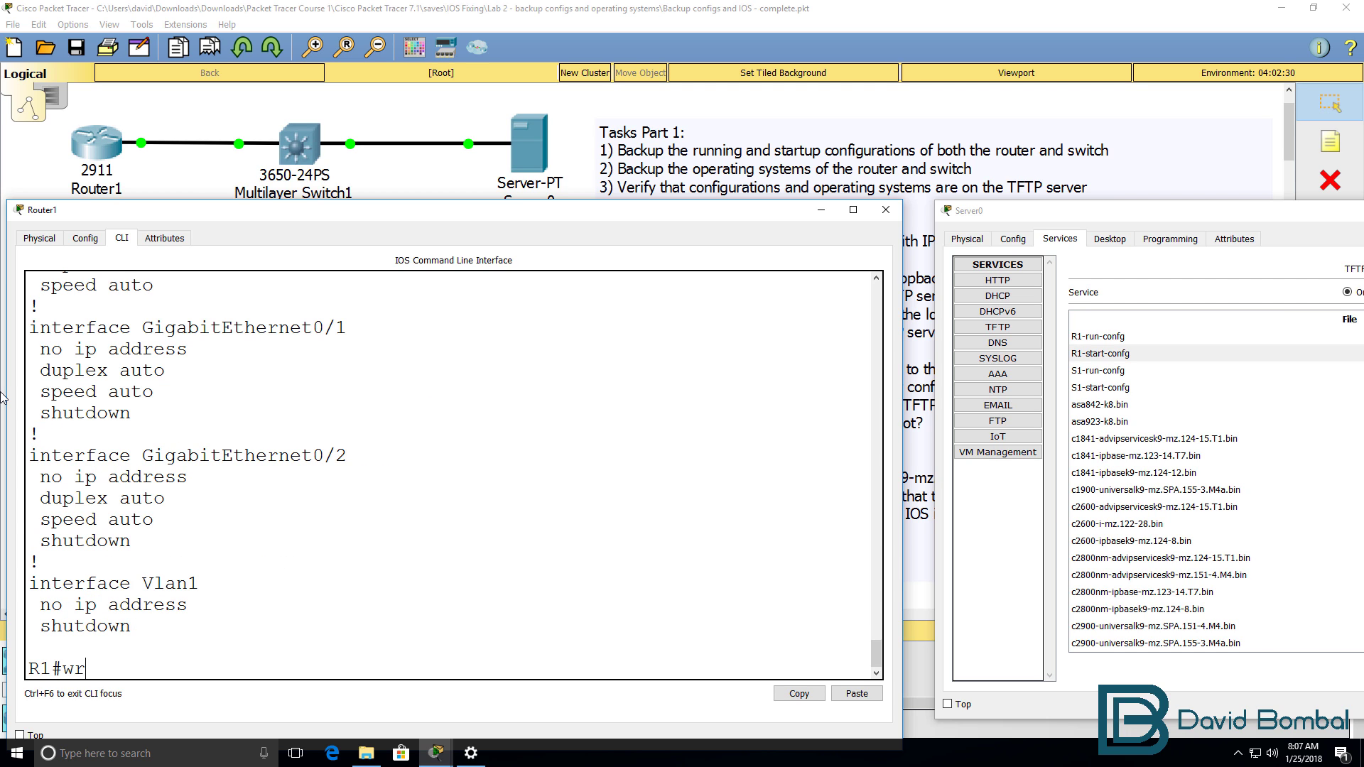
key("Return")
type("cop")
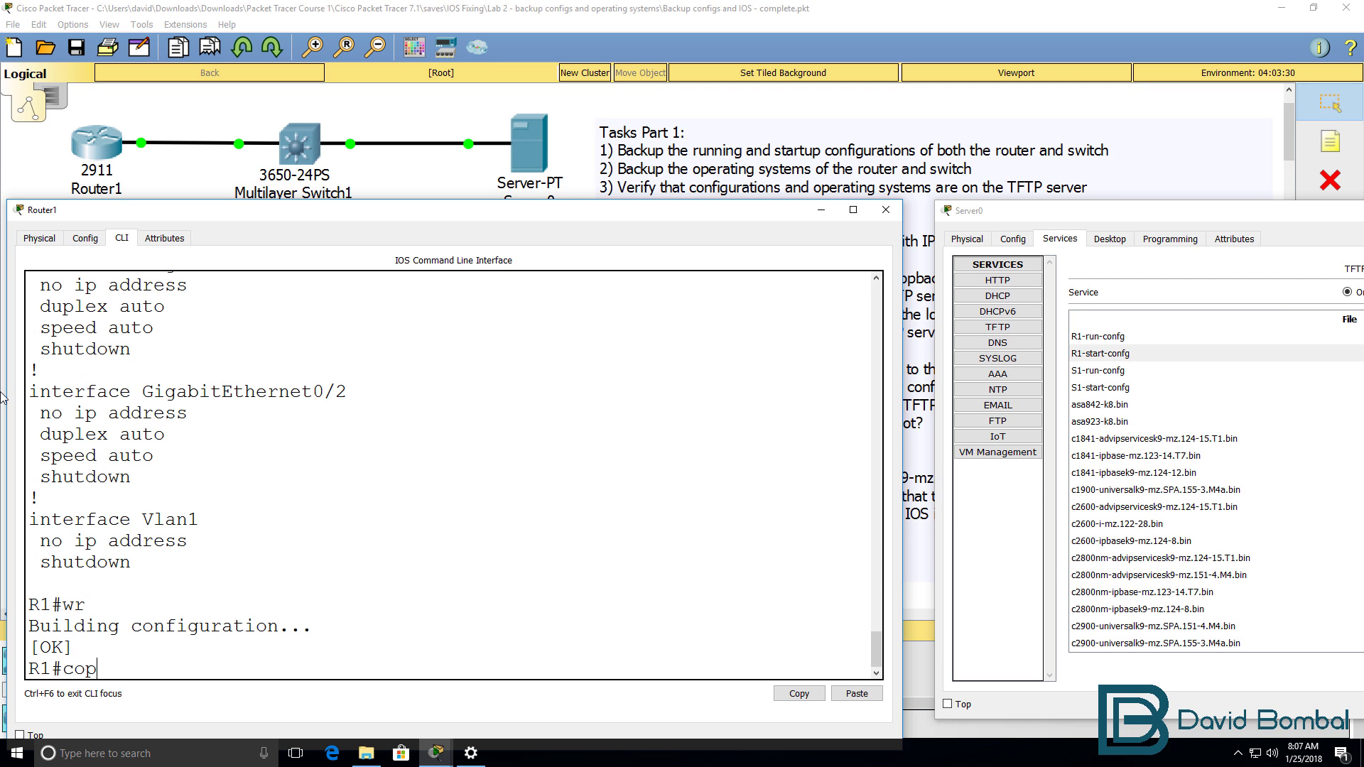
type("y ru")
key("Tab")
type("st")
key("Tab")
key("Return")
key("Return")
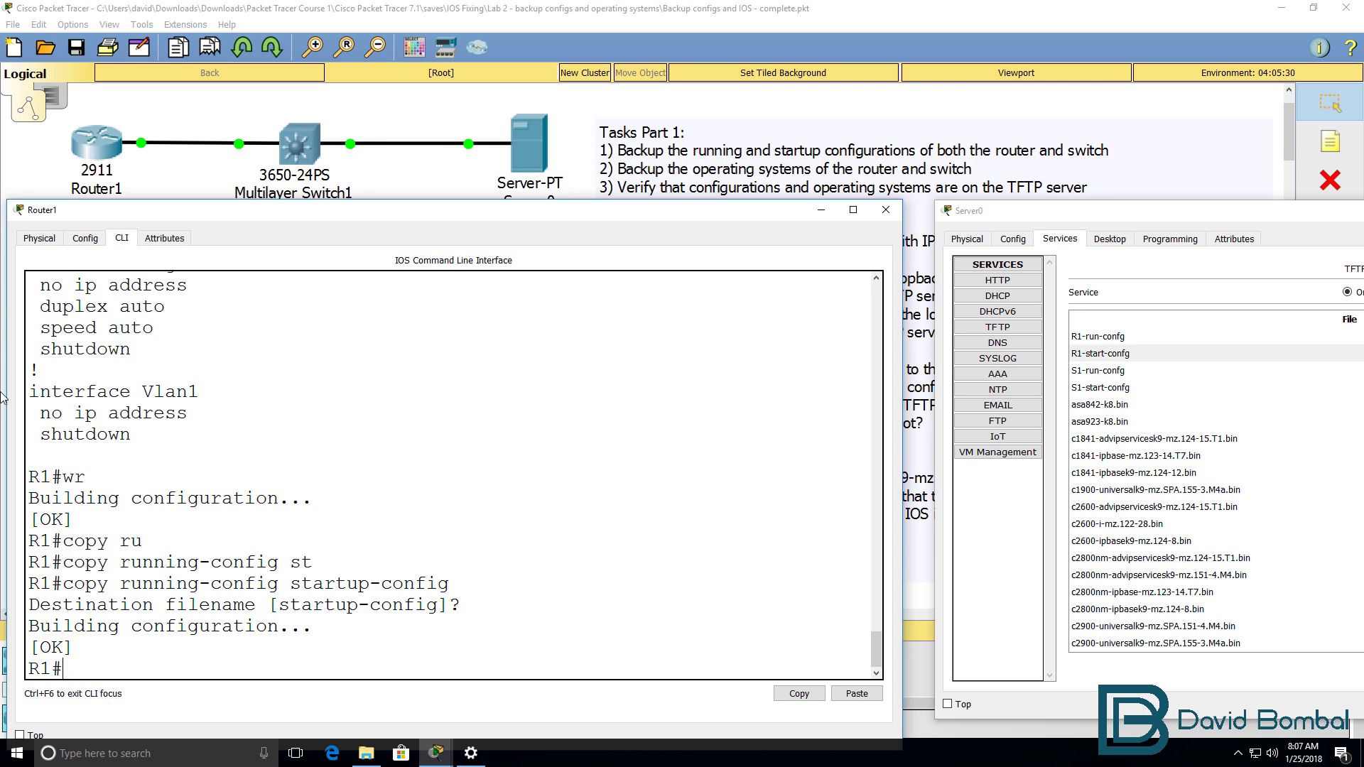
- Display the startup configuration after the save and check the Loopback0 entry and its IP address
type("sh st")
key("Tab")
type("ar")
key("Tab")
key("Return")
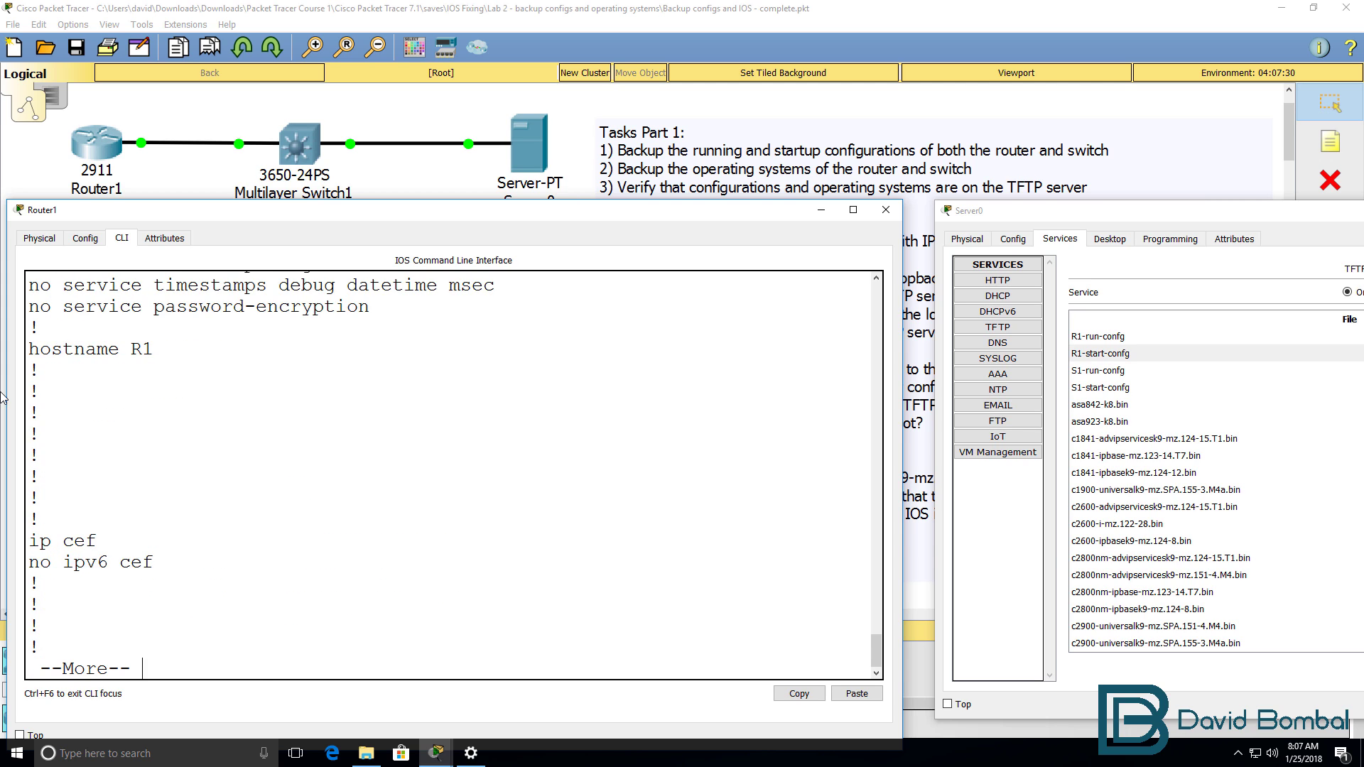
key("space")
key("Return")
key("Return")
key("Return")
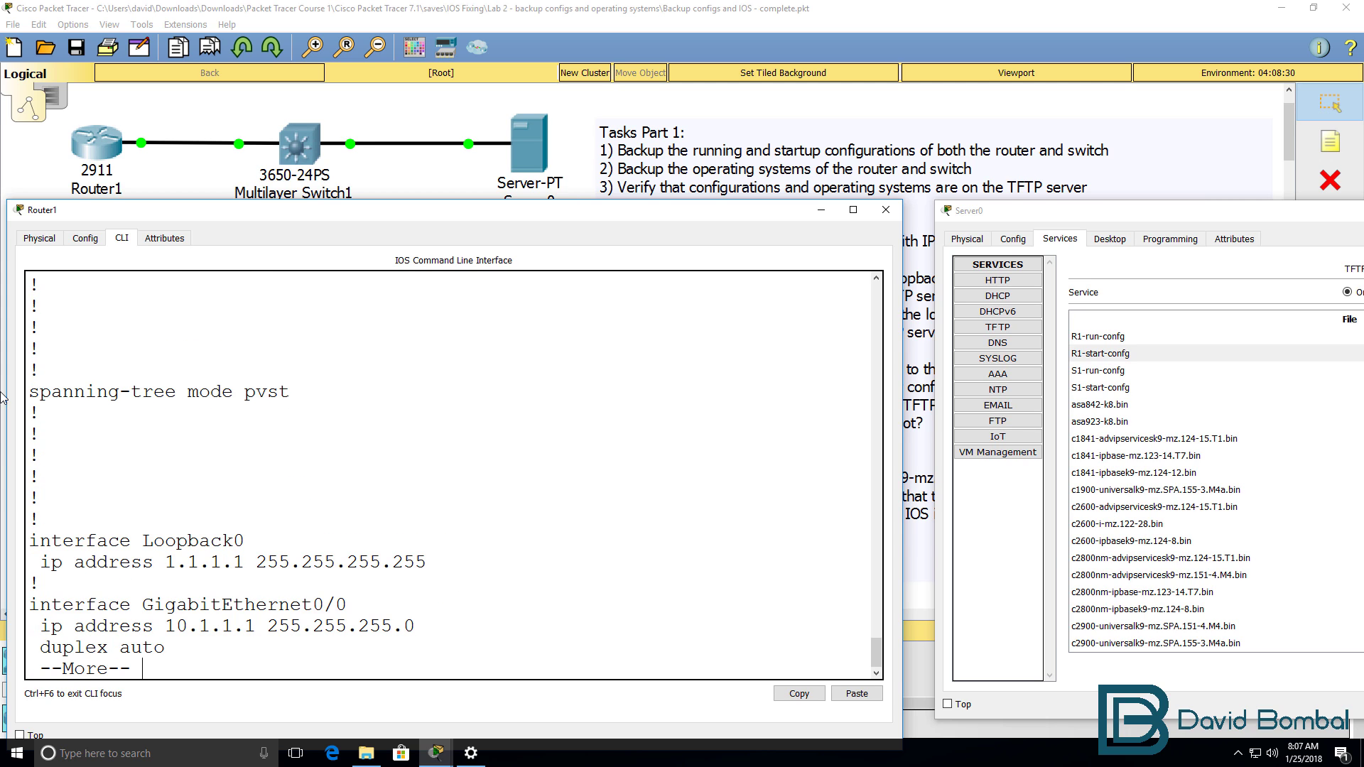
left_click_drag(91, 502, 490, 589)
- Copy R1-start-confg from the TFTP server 10.1.1.100 to R1's startup-config, keeping the default destination filename
type("qcopy tftp")
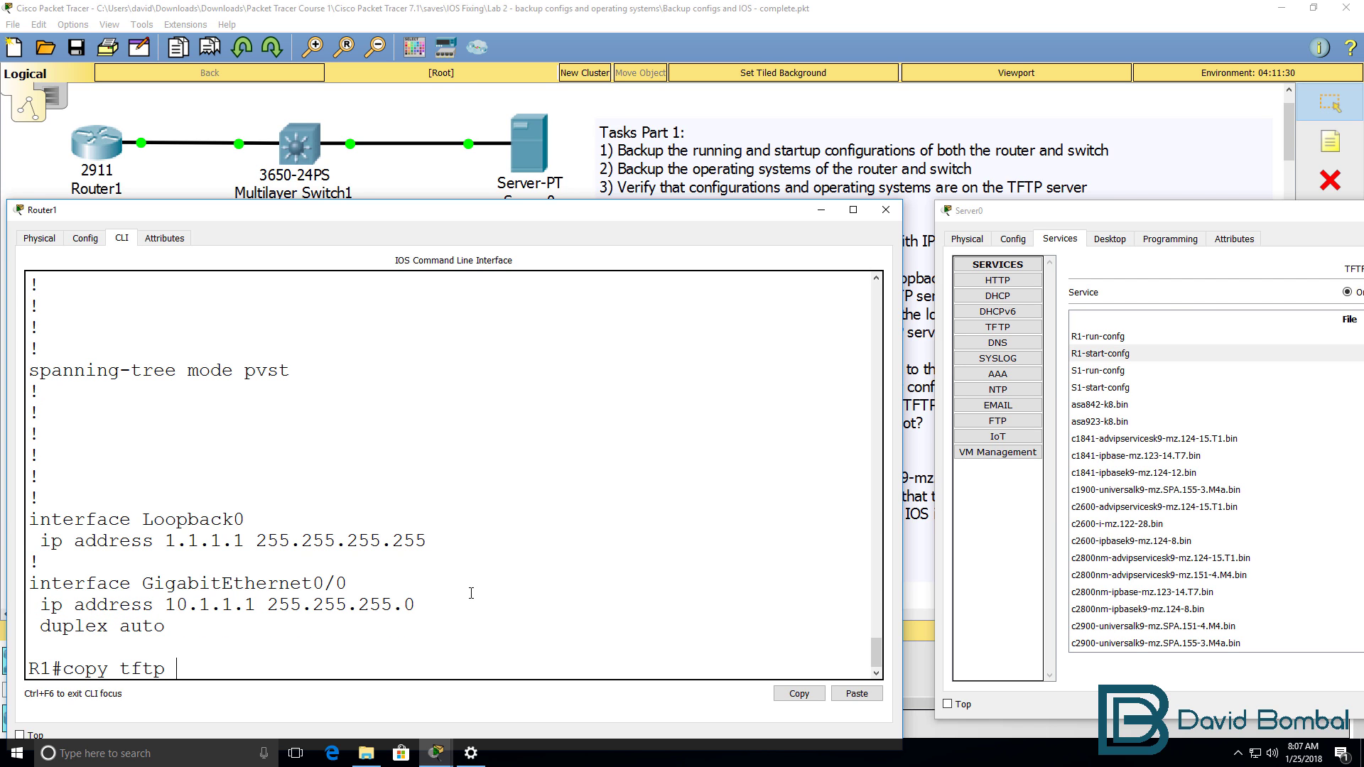
type(" start")
key("Tab")
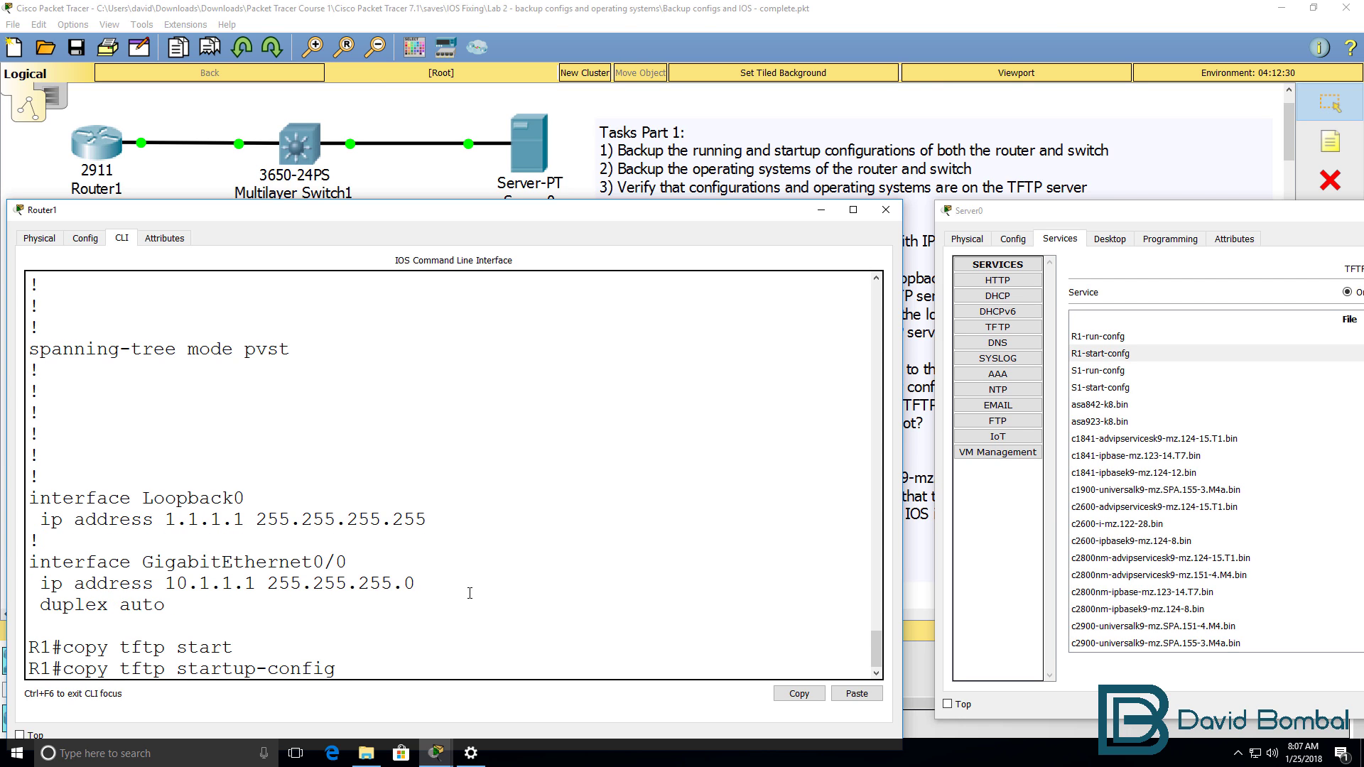
key("Return")
type("10.")
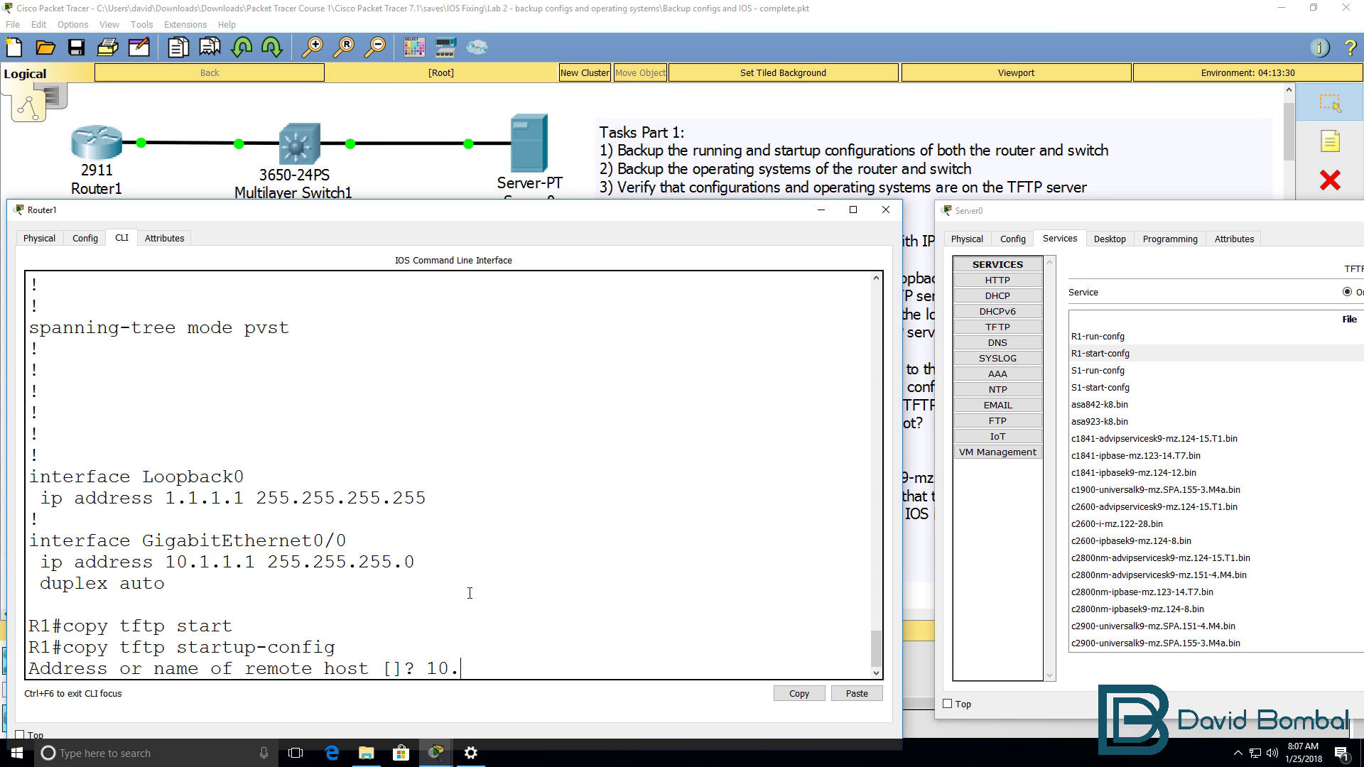
type("1.1.100")
key("Return")
type("R1-start-confg")
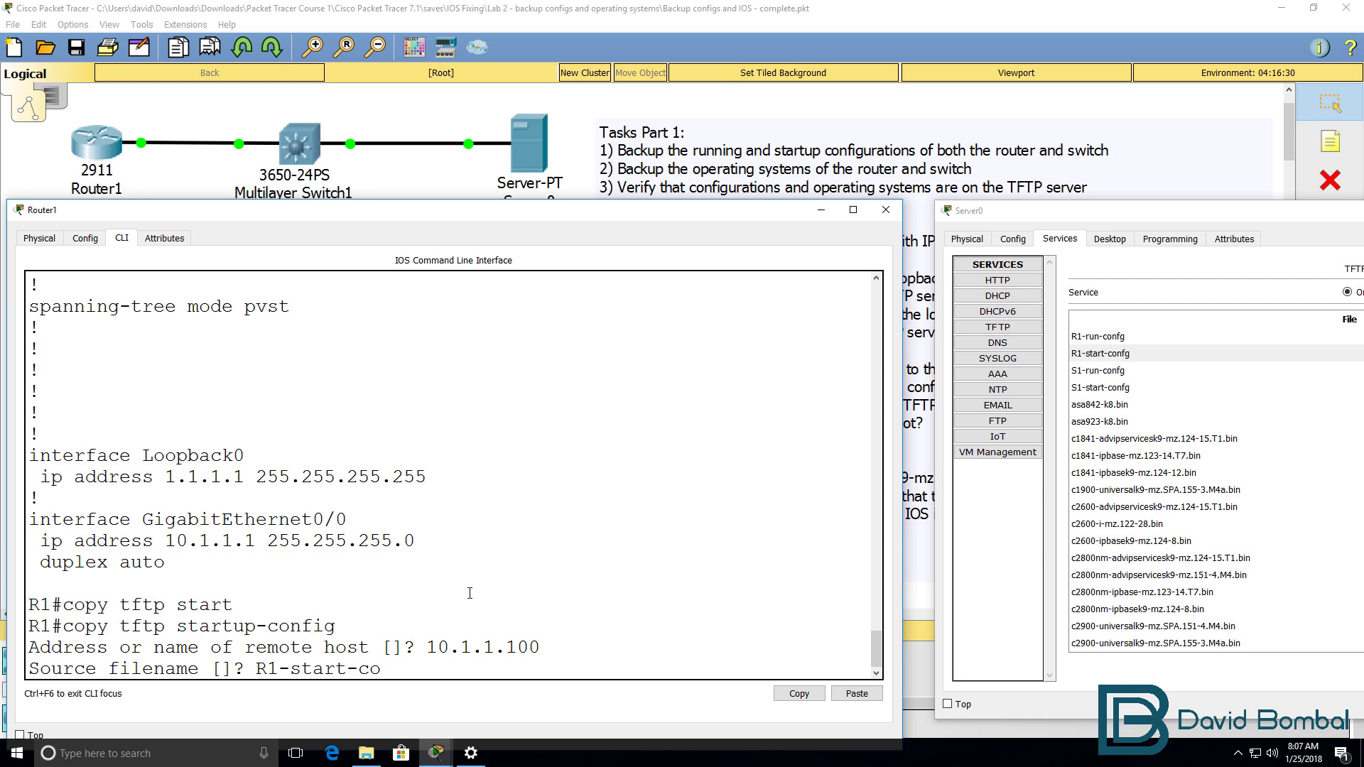
key("Return")
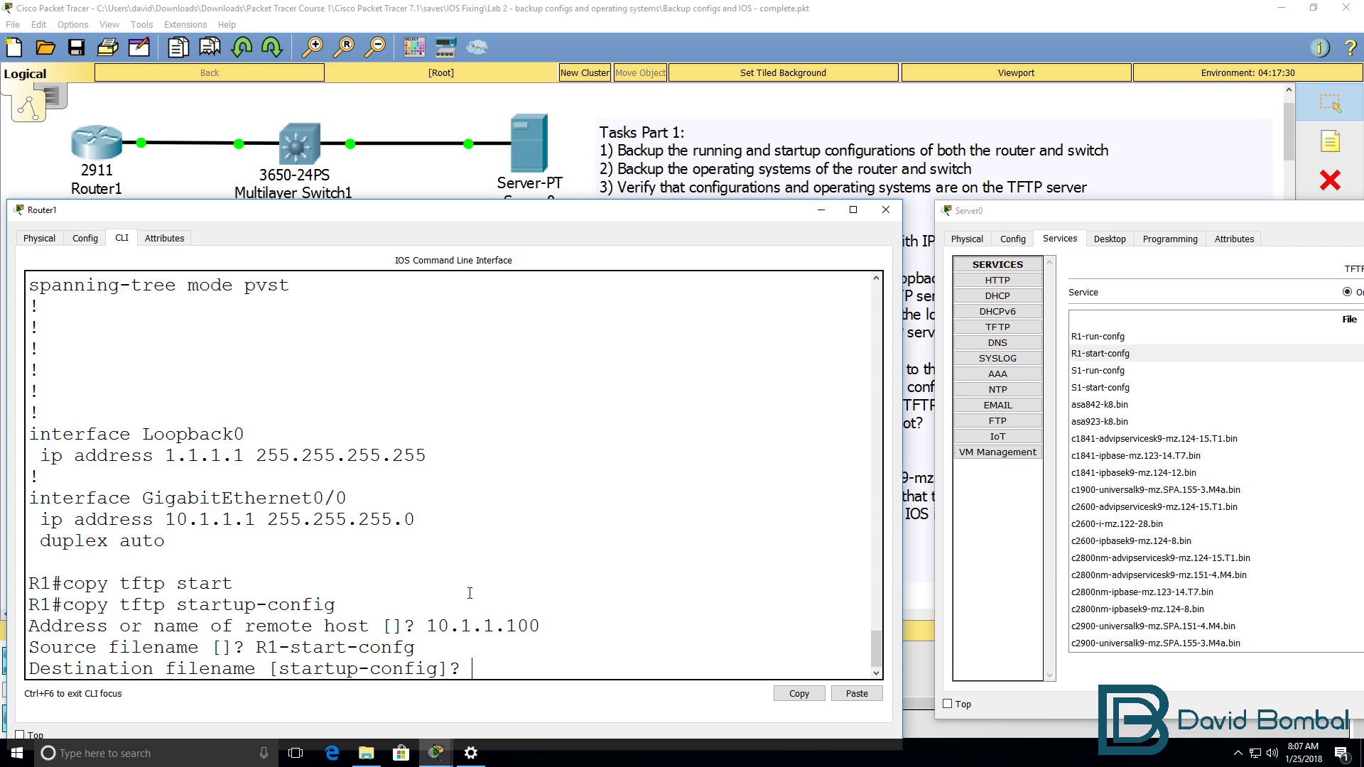
key("Return")
key("Return")
key("Return")
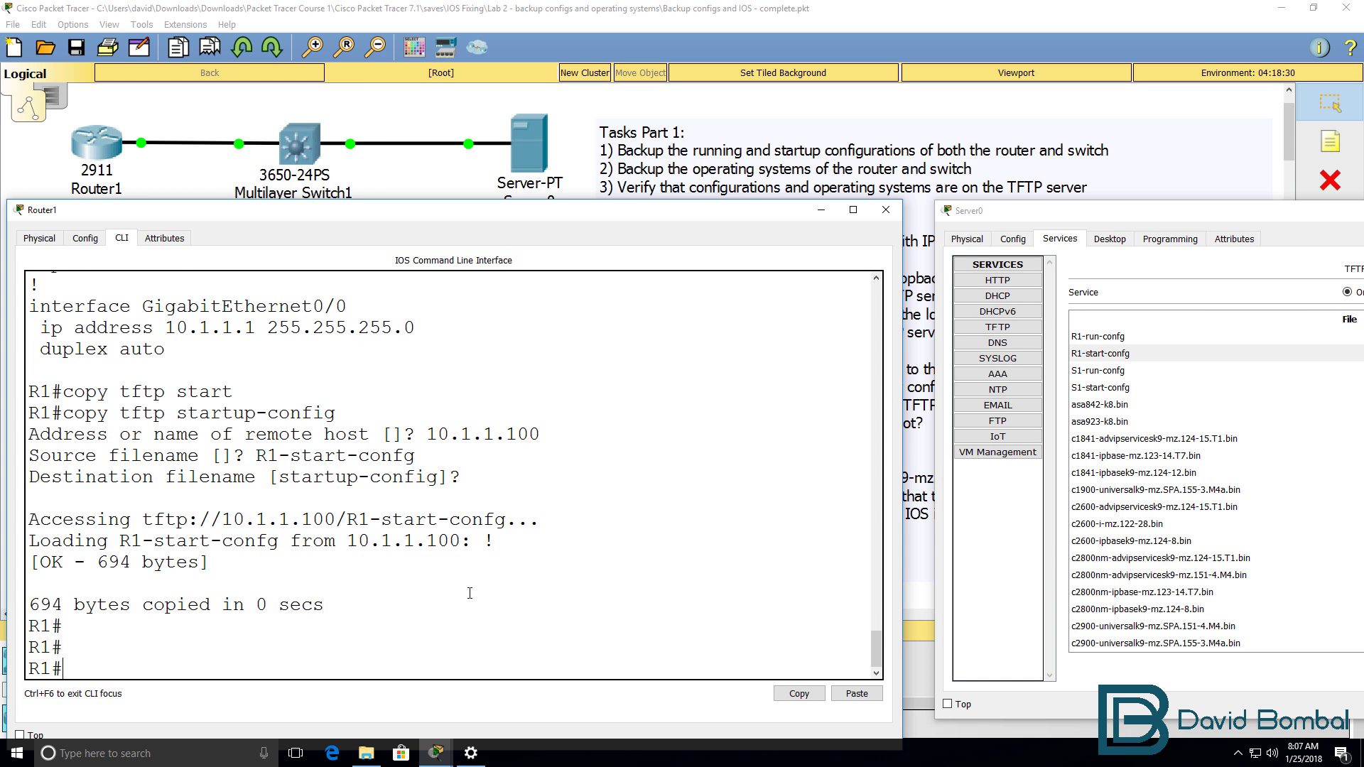
- Display R1's startup configuration after the restore and check whether it still contains the loopback interface
type("sh start")
key("Tab")
key("Return")
key("space")
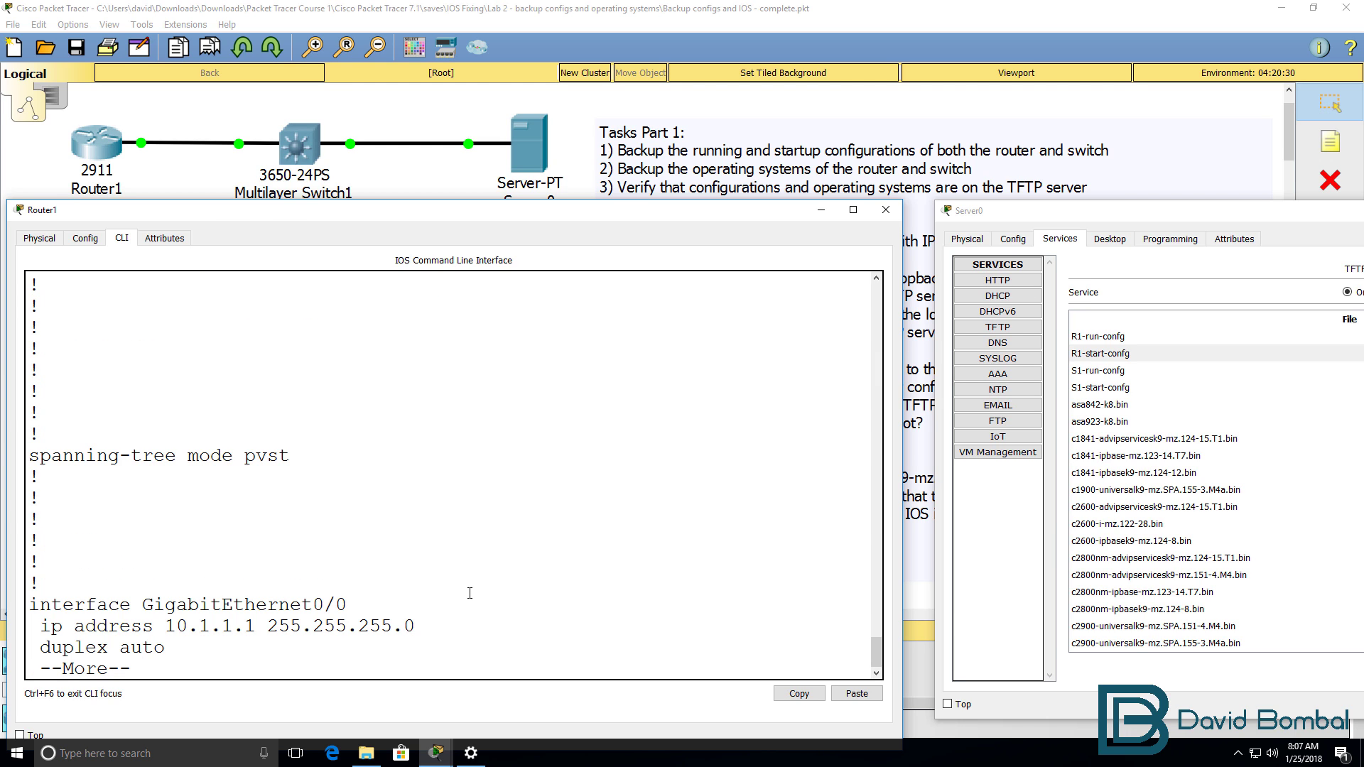
key("Return")
key("Return")
key("Return")
key("Return")
key("Return")
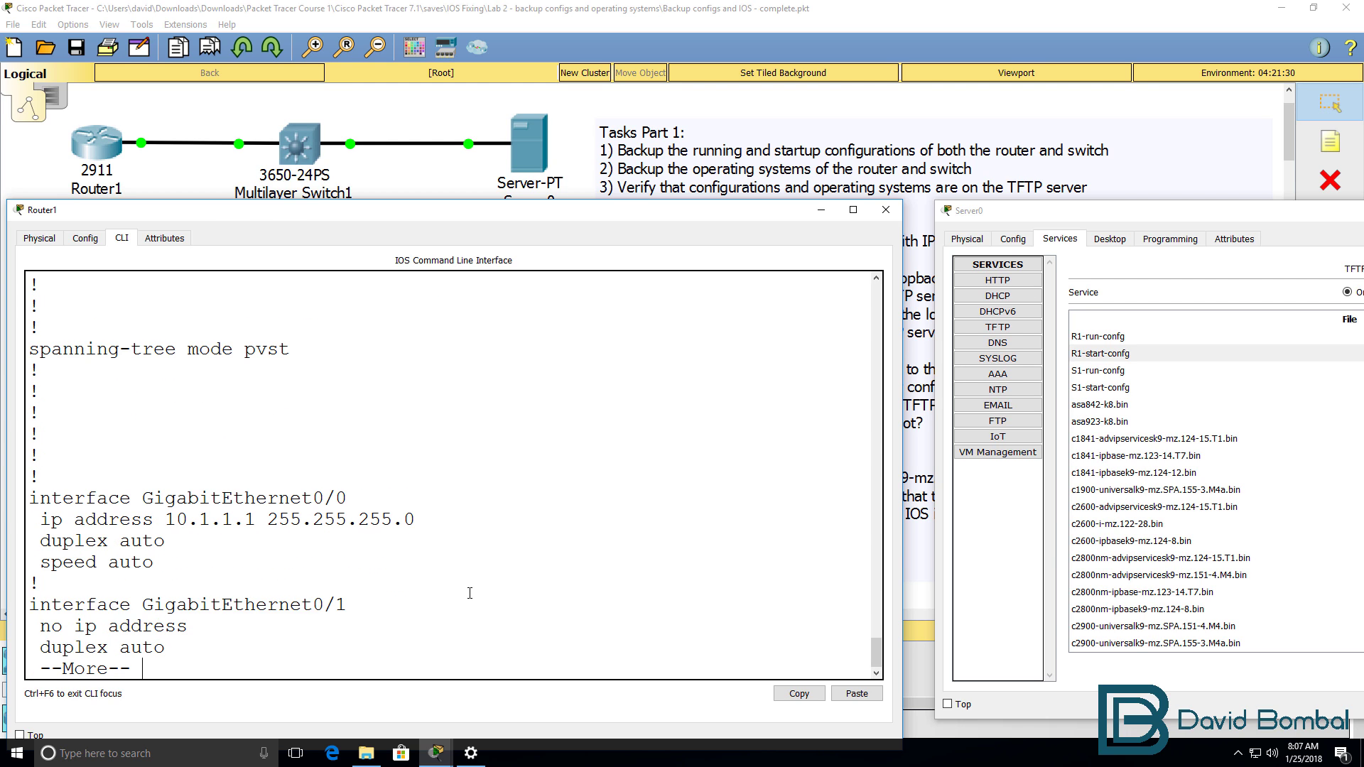
key("q")
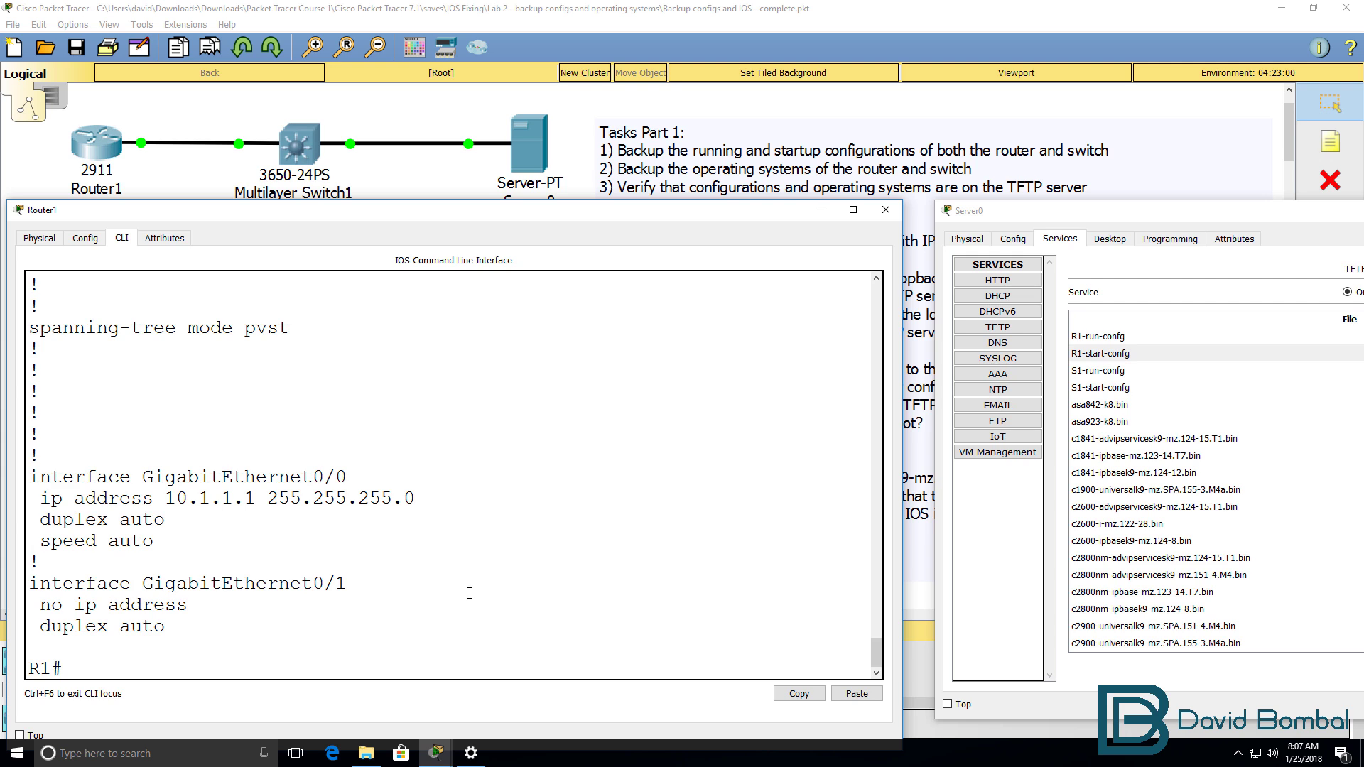
- Review the remaining lab tasks and copy R1's running-config to the TFTP server 10.1.1.100 as R1-runv2-confg
left_click(851, 10)
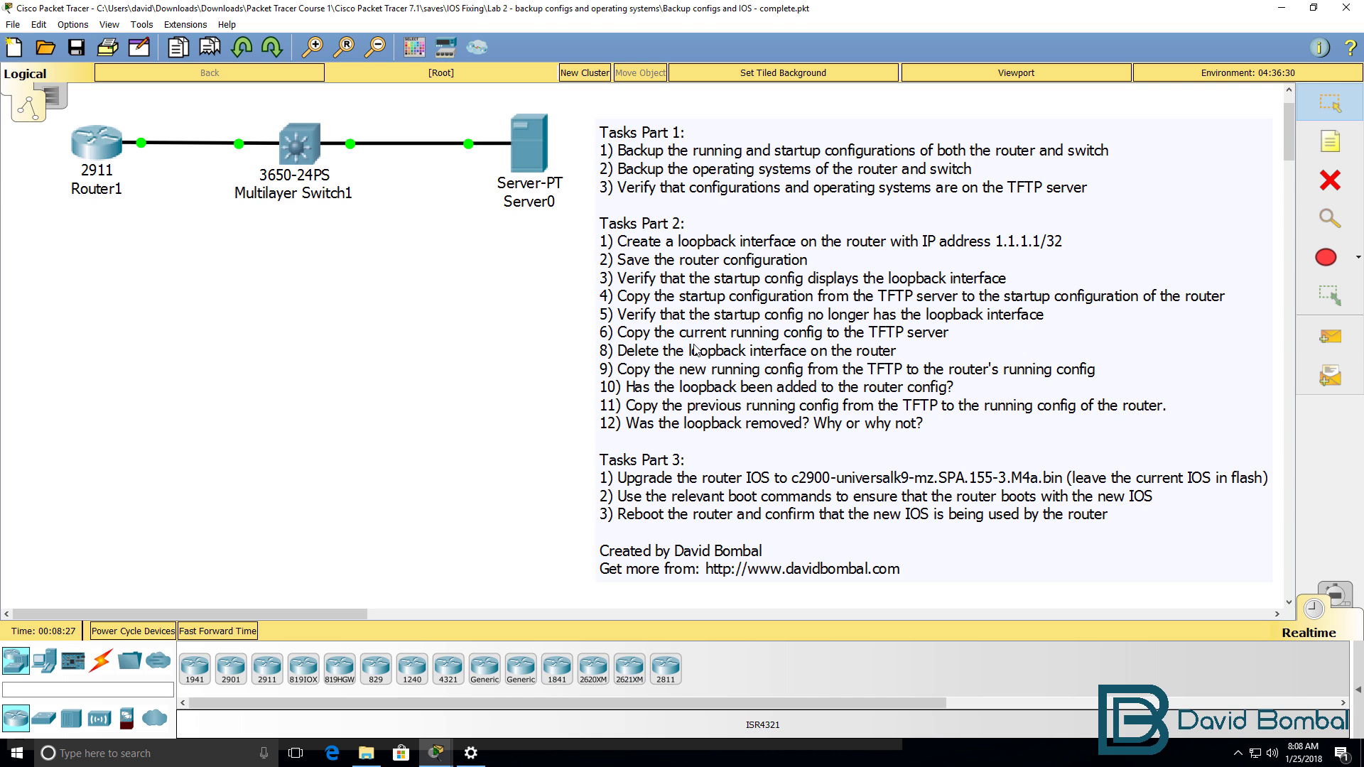
left_click_drag(1284, 138, 1286, 160)
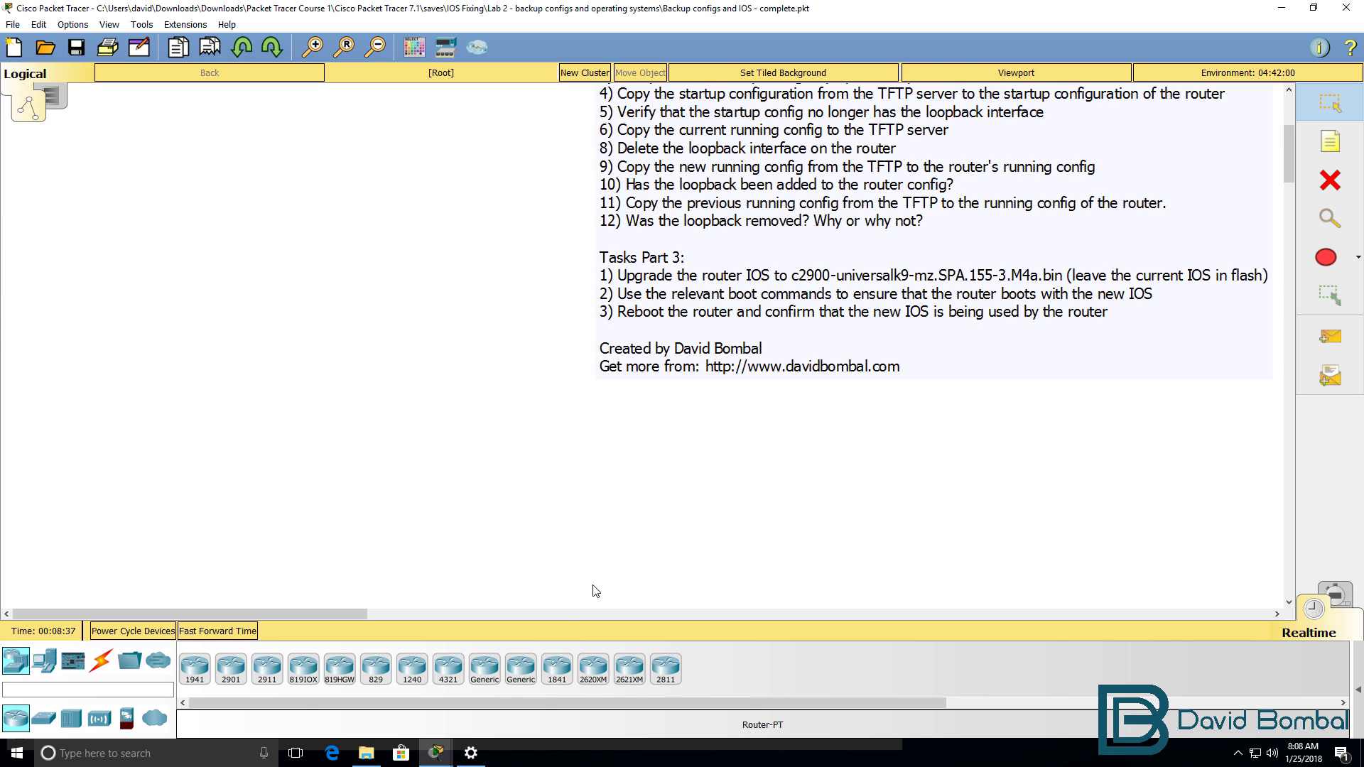
mouse_move(429, 754)
left_click(412, 732)
type("copy ru")
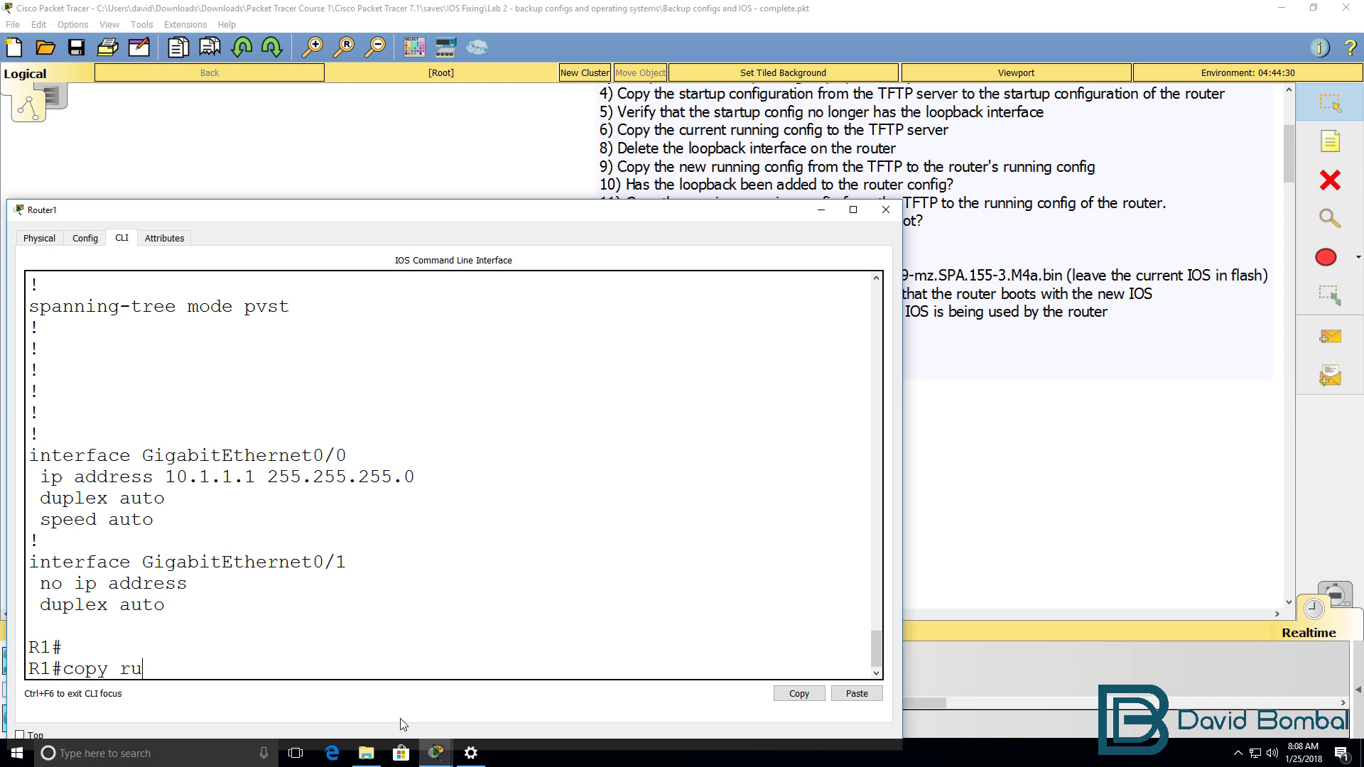
key("Tab")
type("tftp")
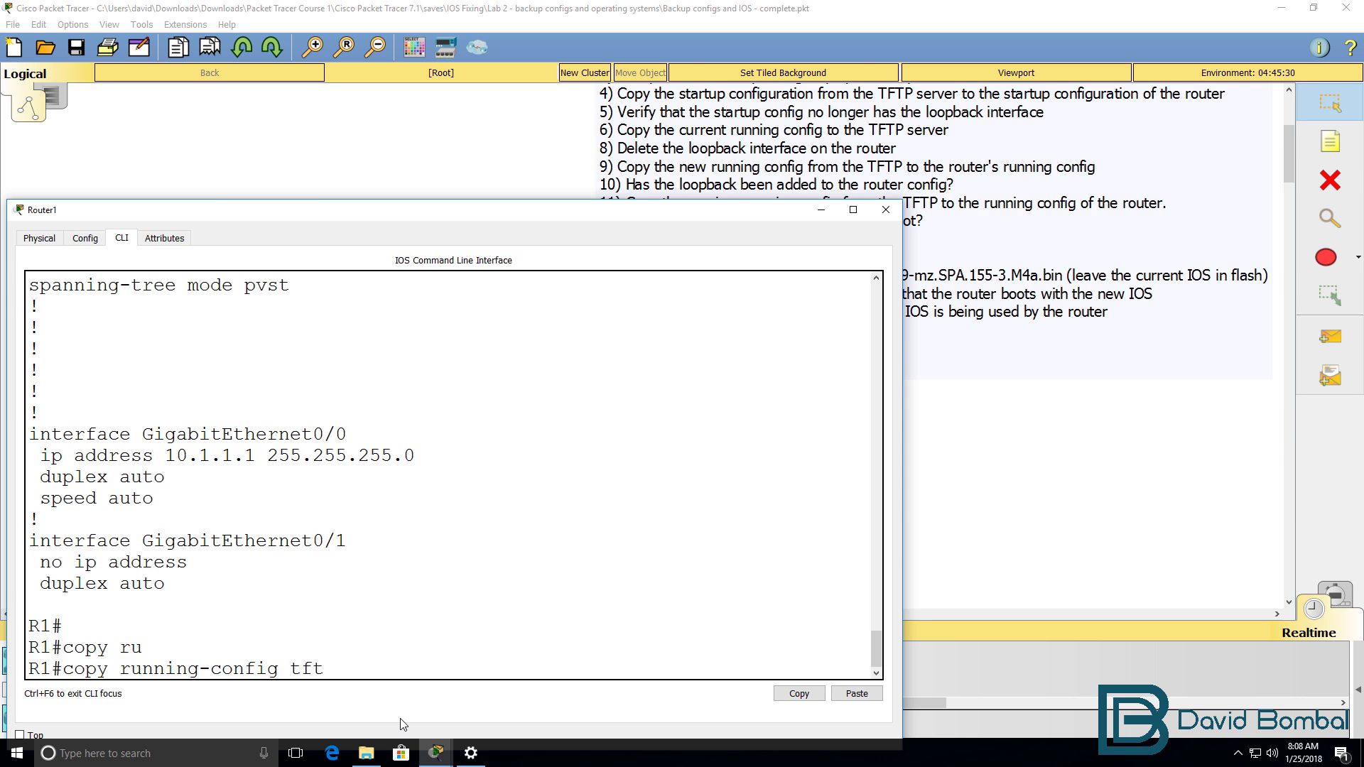
key("Return")
type("10.1.1.100")
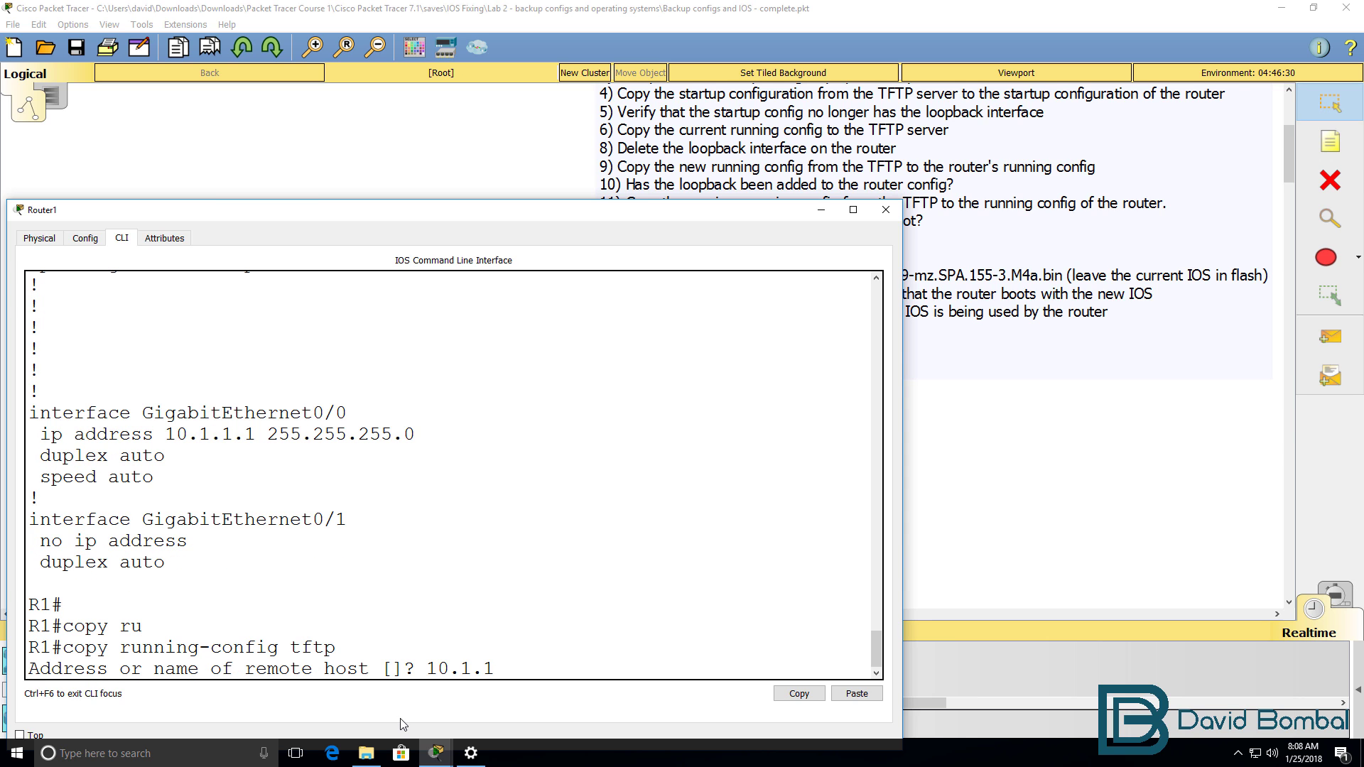
key("Return")
type("R1-confg]? R")
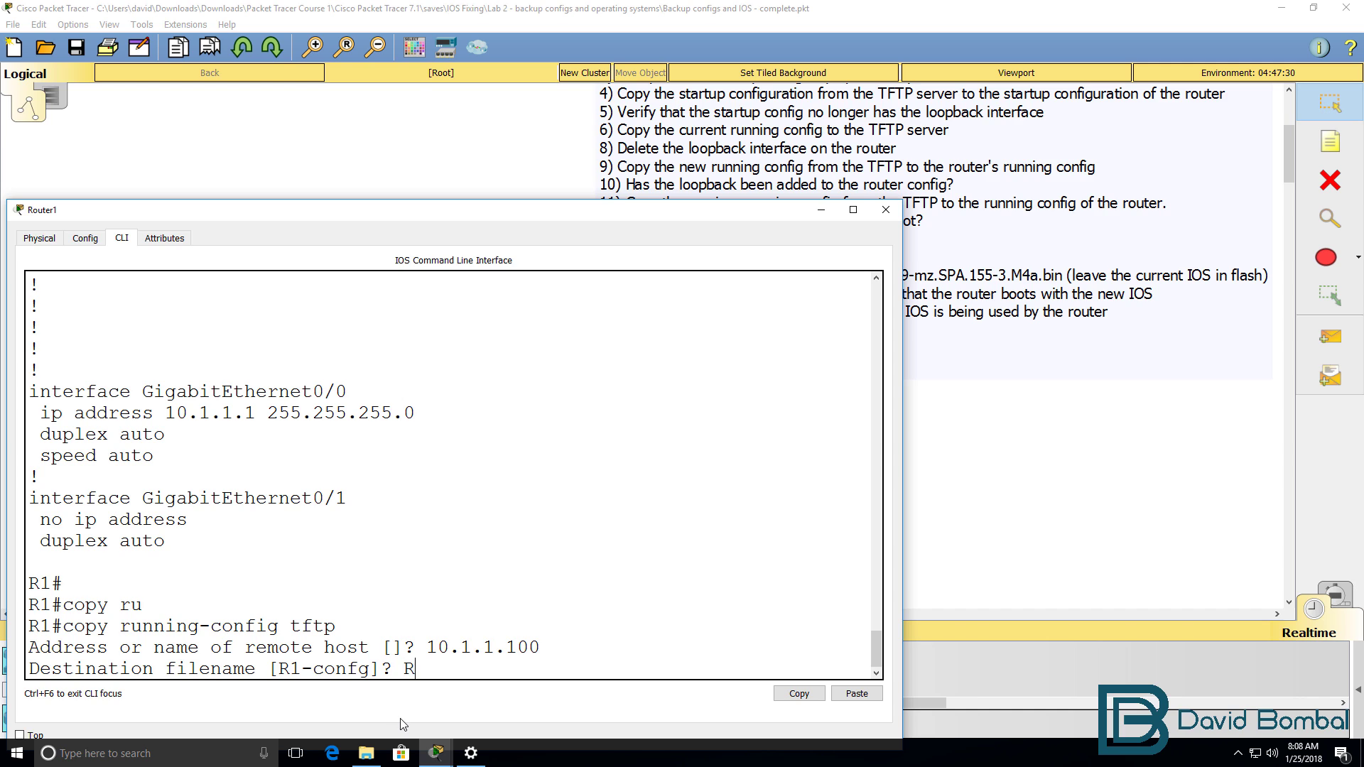
type("runv2-confg")
key("Return")
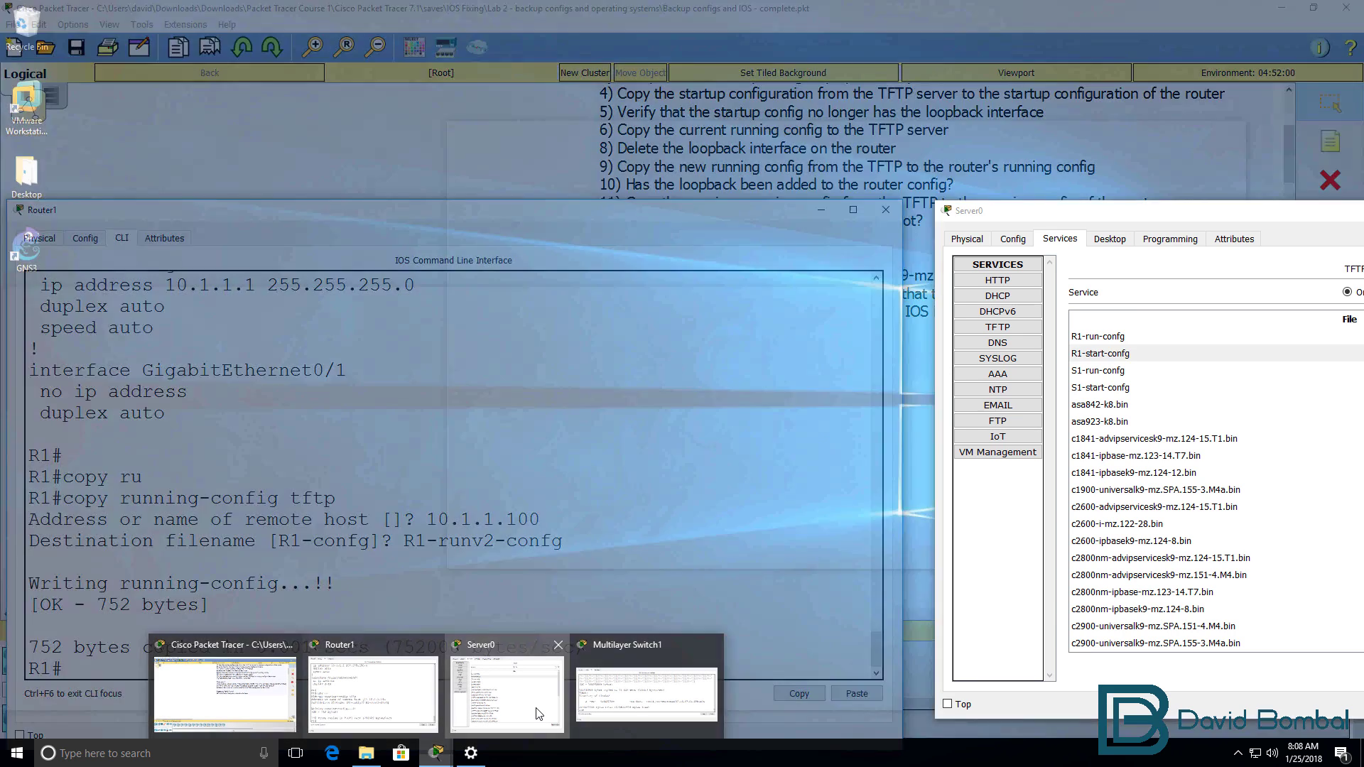
- Bring up the Server0 window, refresh its TFTP file list and select R1-runv2-confg to verify the upload
left_click(540, 714)
left_click_drag(1104, 211, 757, 211)
left_click(650, 343)
left_click(650, 328)
left_click(745, 338)
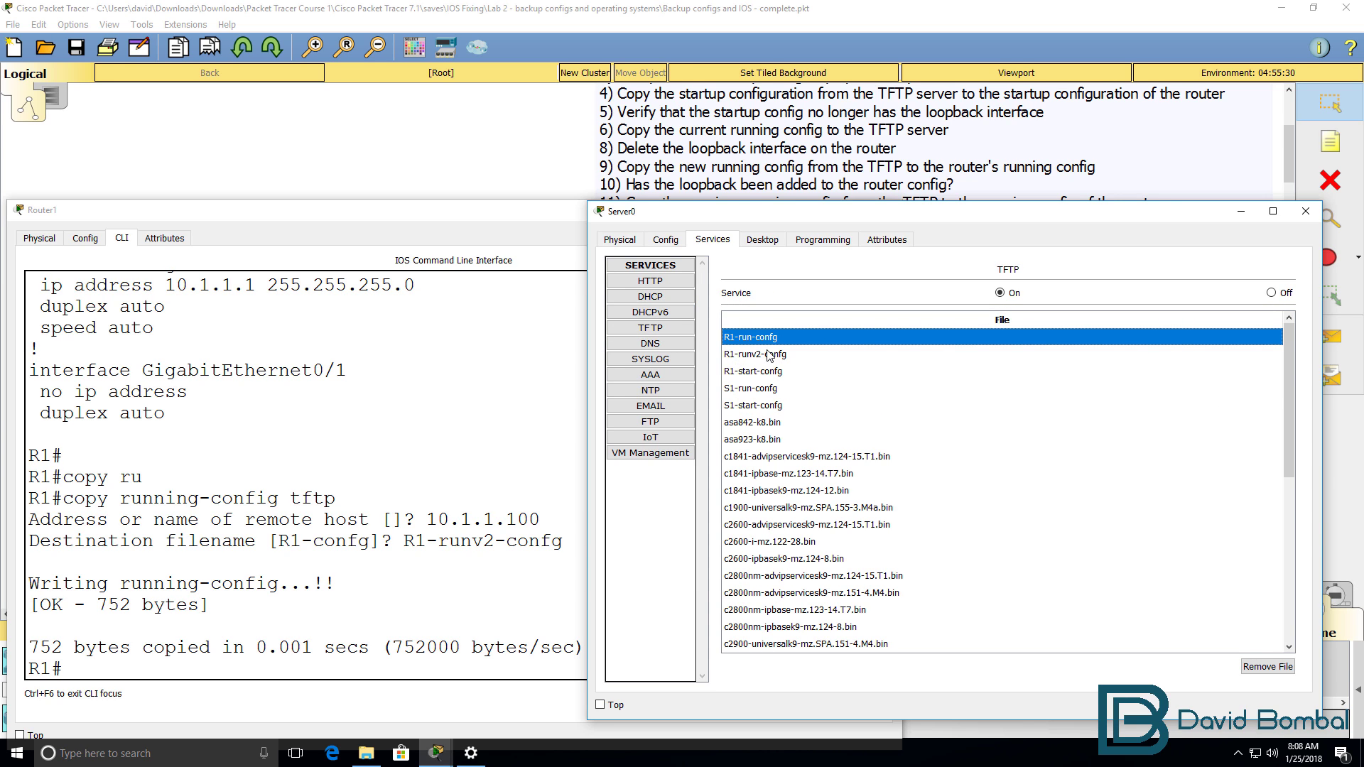
left_click(770, 354)
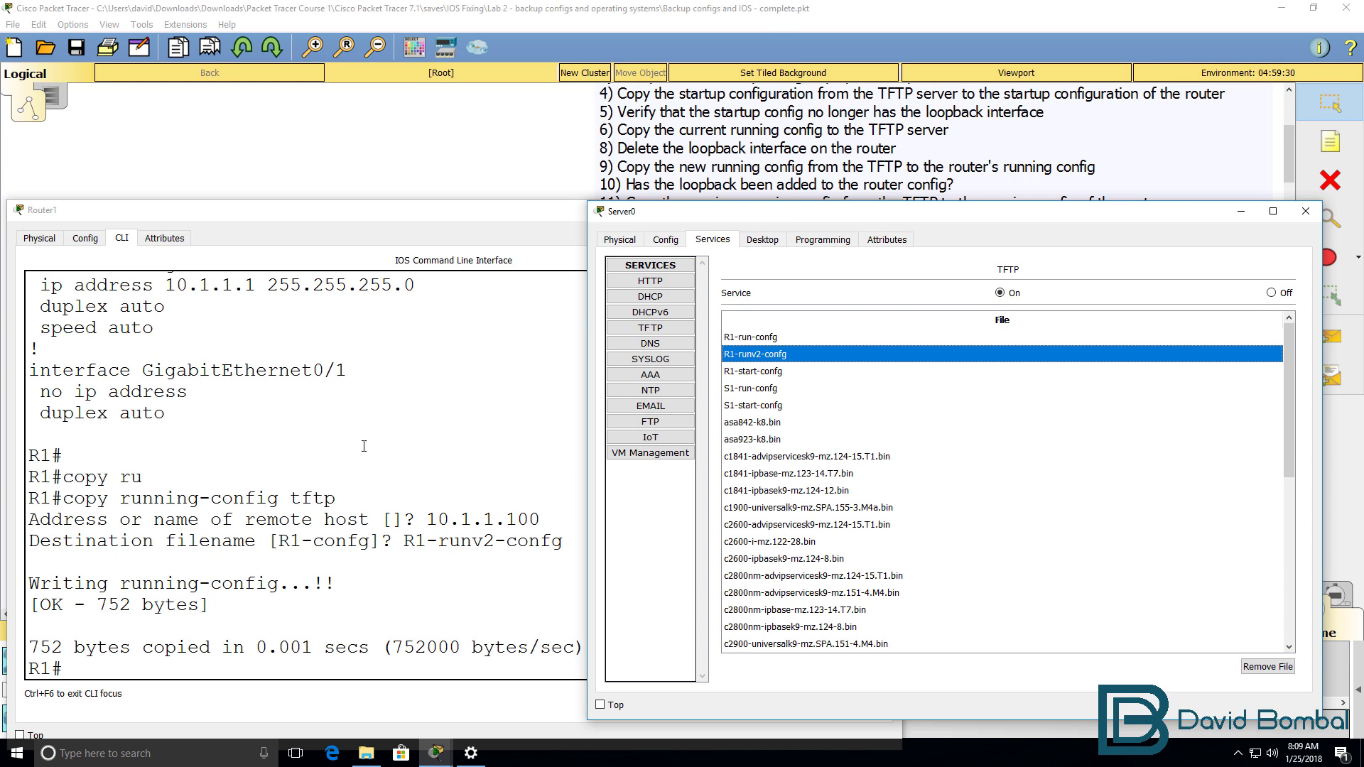
- Display R1's brief IP interface summary, widen the Router1 window and examine the Loopback0 row
left_click(343, 462)
type("sh ip int brief")
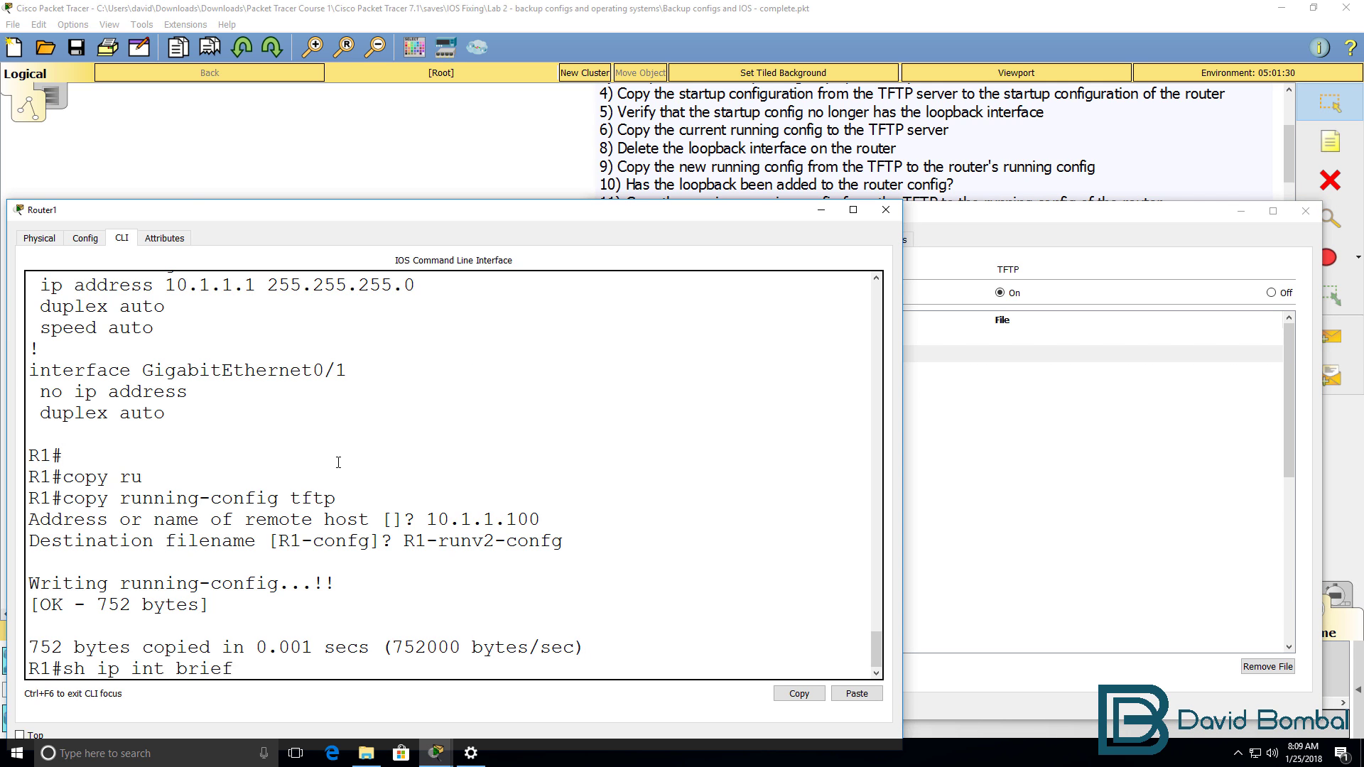
key("Return")
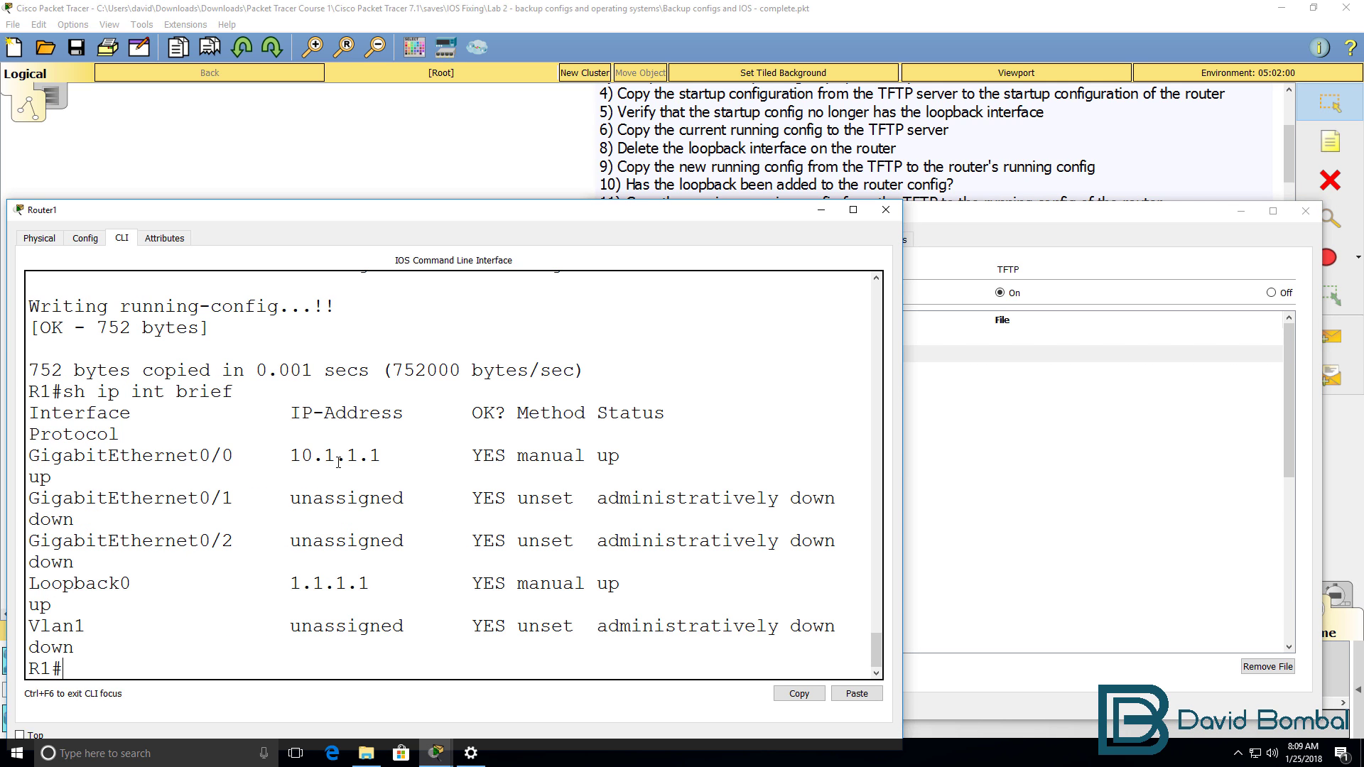
left_click_drag(902, 408, 966, 408)
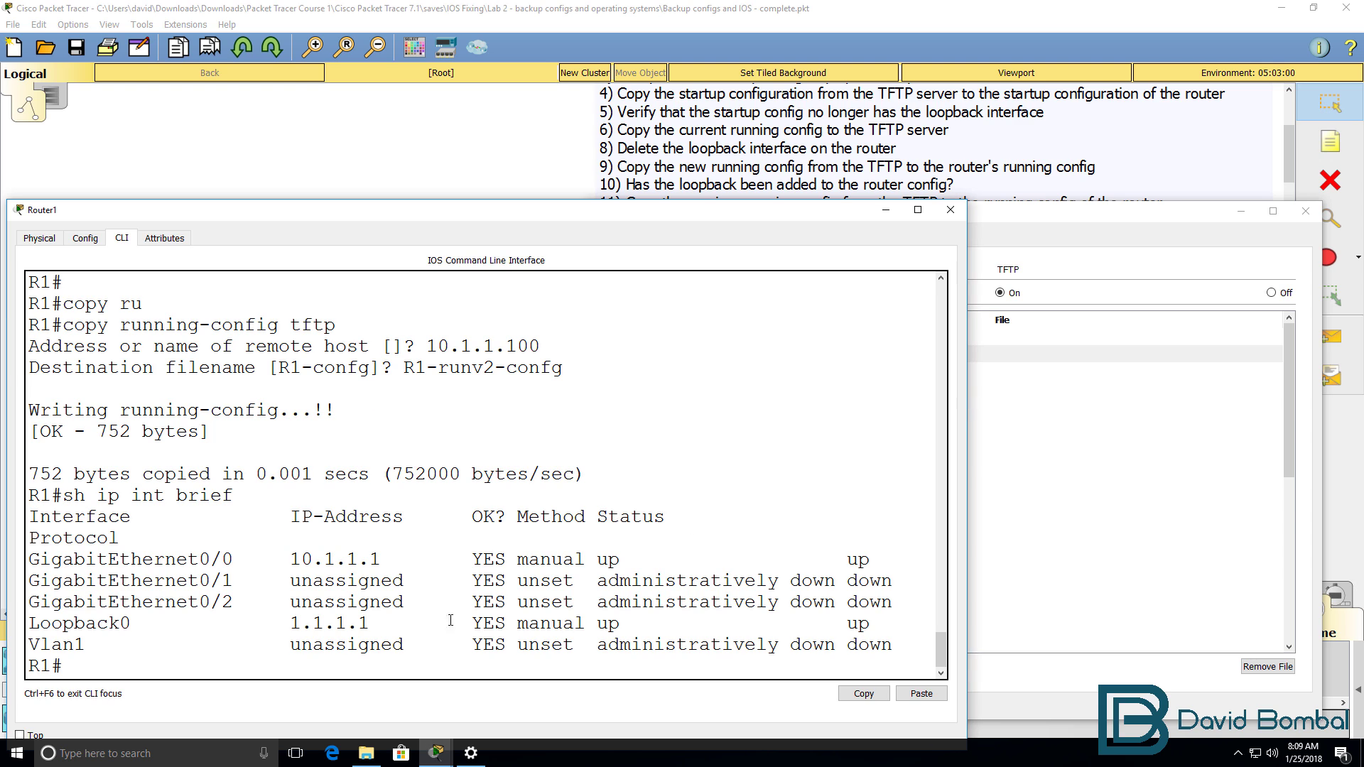
left_click_drag(404, 624, 2, 634)
- Delete interface loopback 0 in R1's global configuration mode and return to privileged mode
type("conf t")
key("Return")
type("no int ")
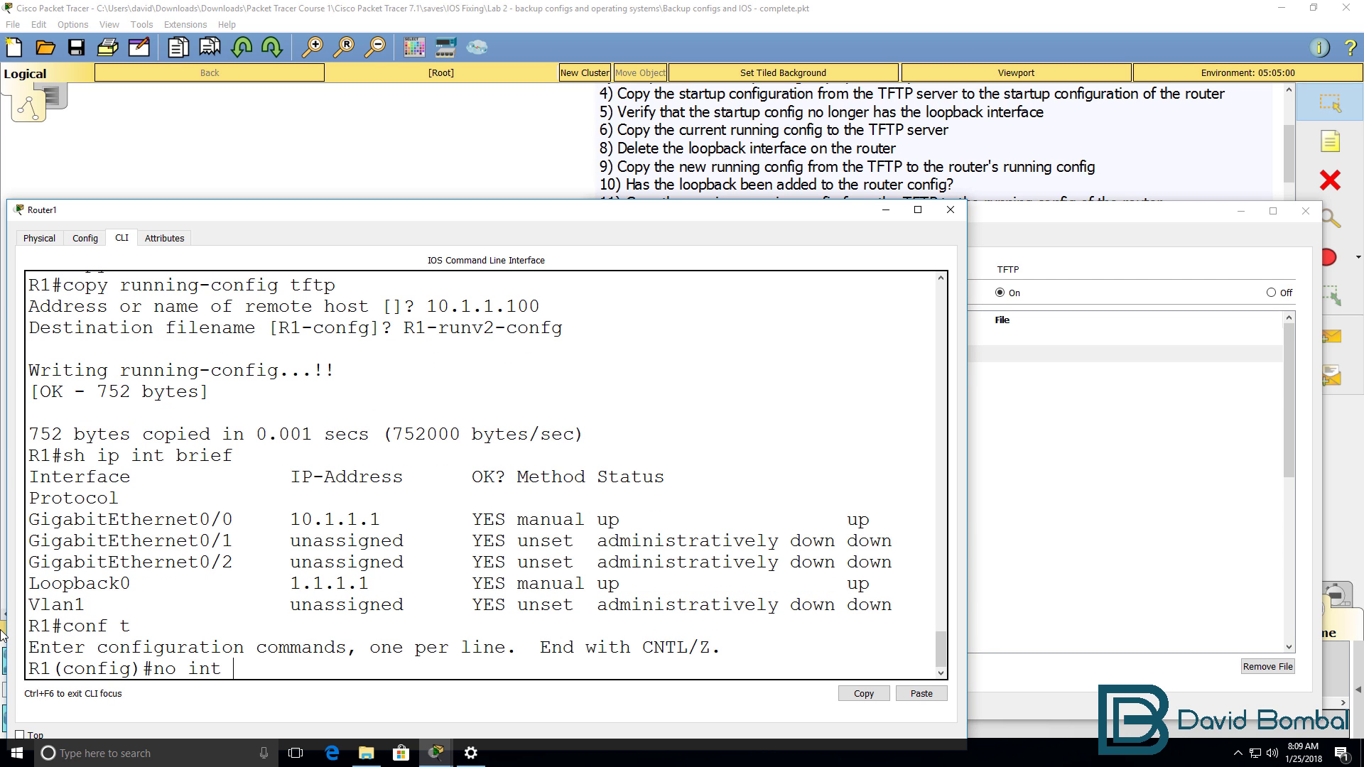
type("loop0")
key("BackSpace")
type("0")
key("Return")
key("Return")
key("Return")
type("end")
key("Return")
key("Return")
key("Return")
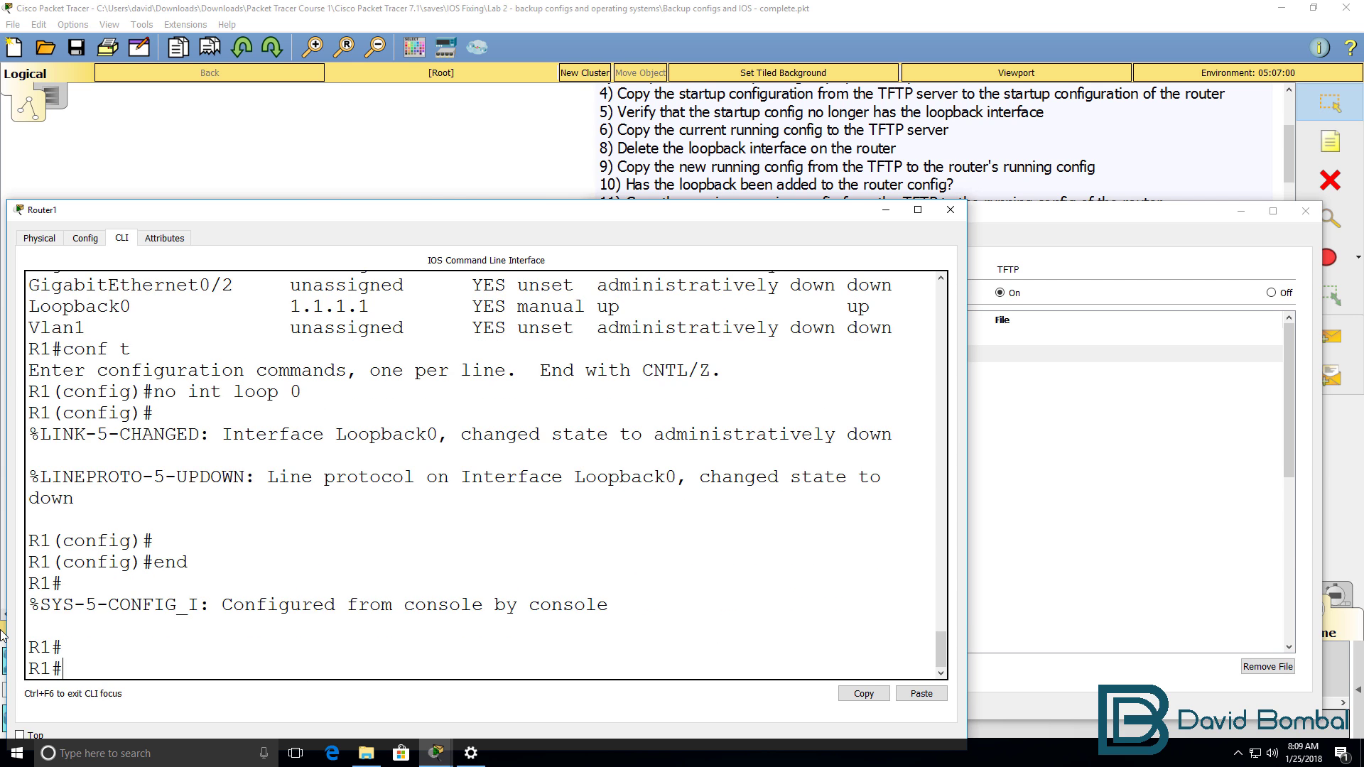
- Check R1's brief IP interface summary and running configuration for the deleted loopback interface
type("sh ip int brief")
key("Return")
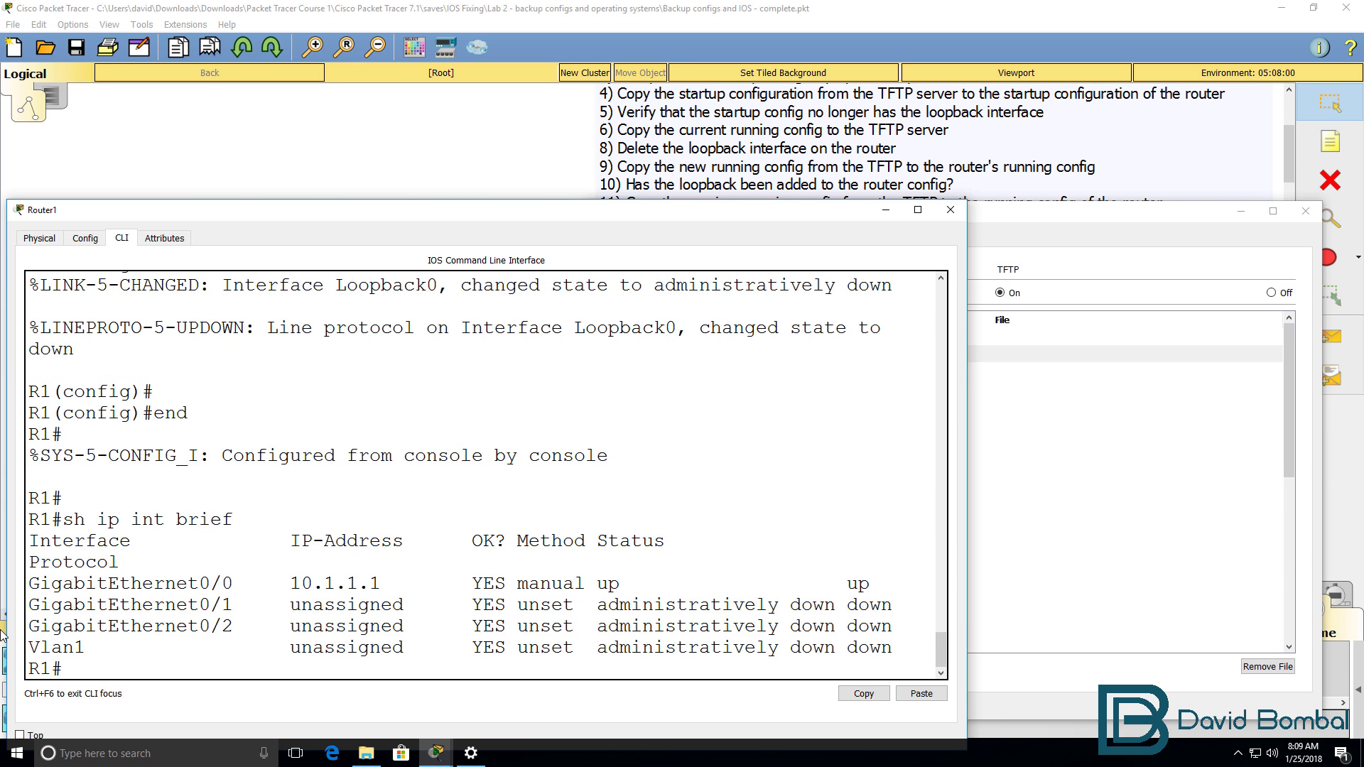
type("sh run")
key("Return")
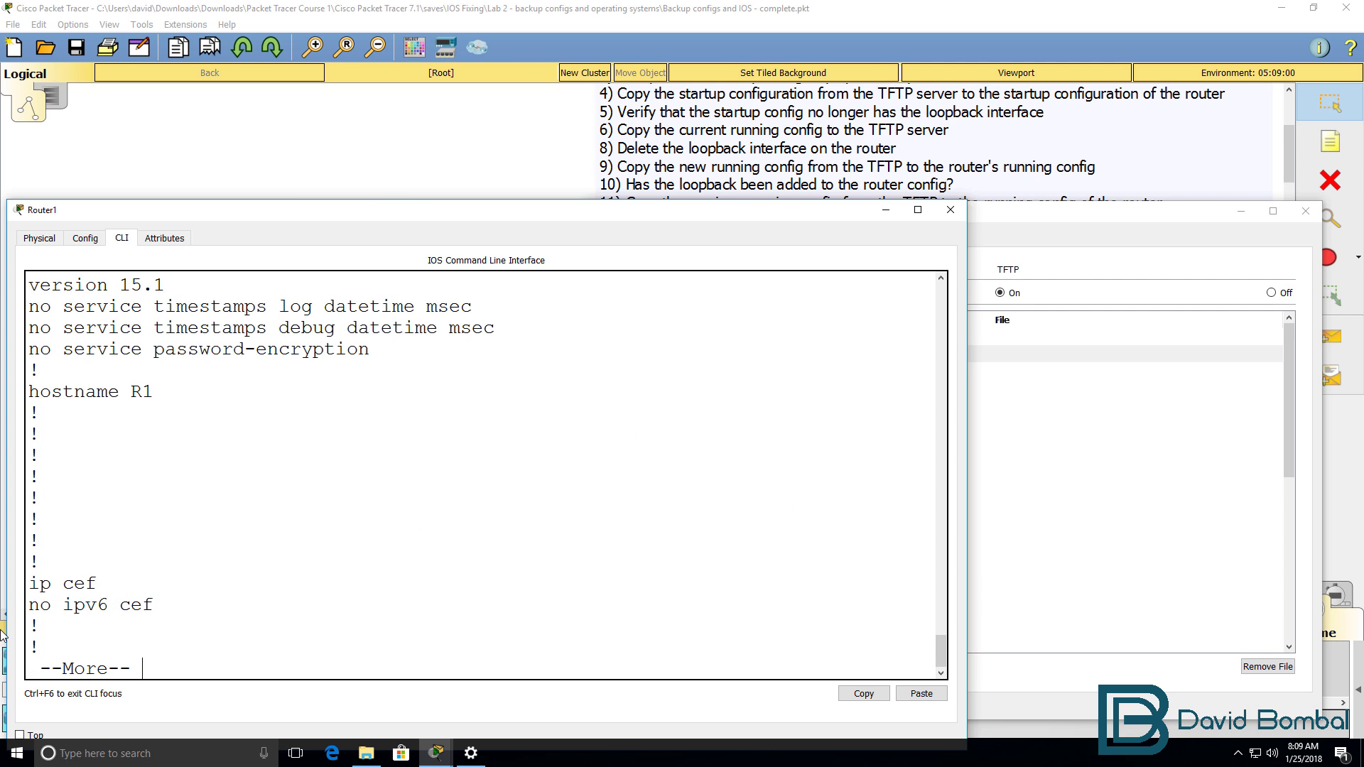
key("space")
key("Return")
key("Return")
key("Return")
key("Return")
key("Return")
key("Return")
key("Return")
key("Return")
key("Return")
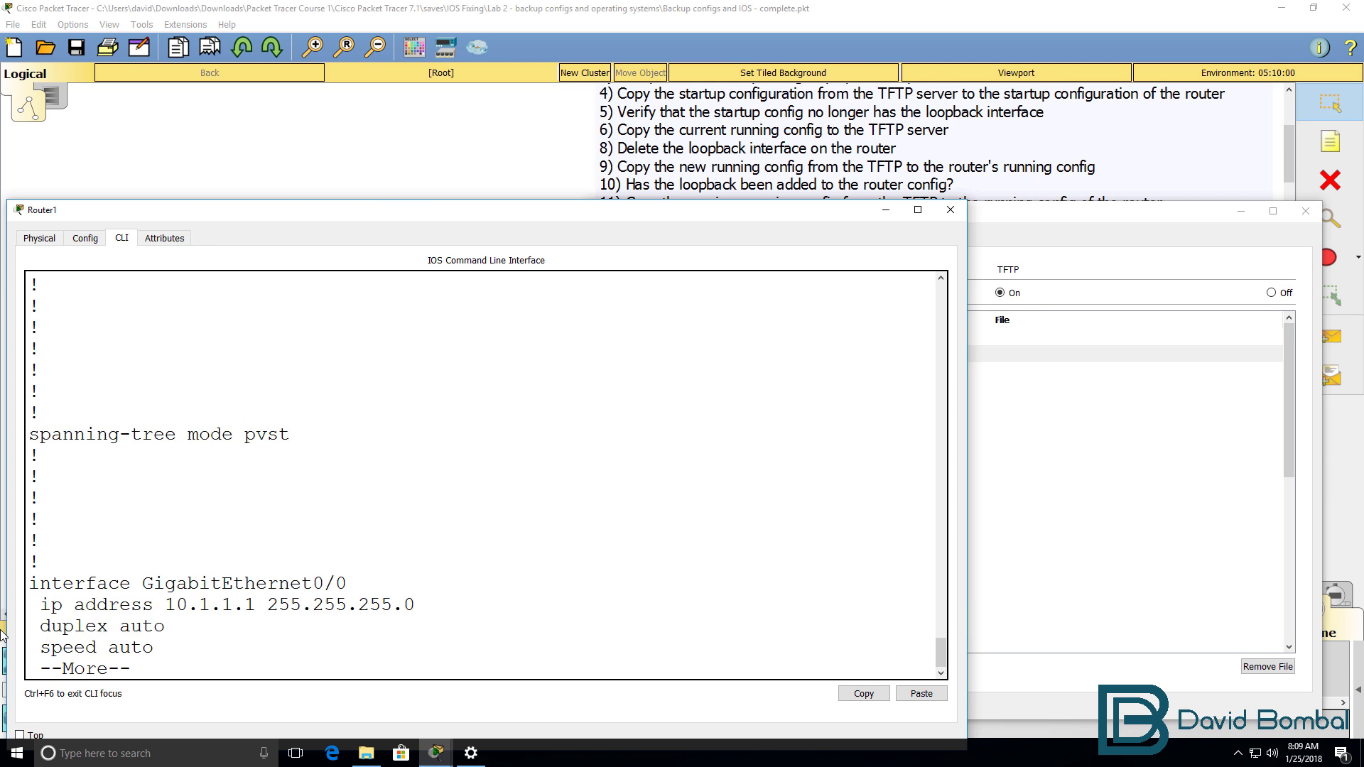
type("q")
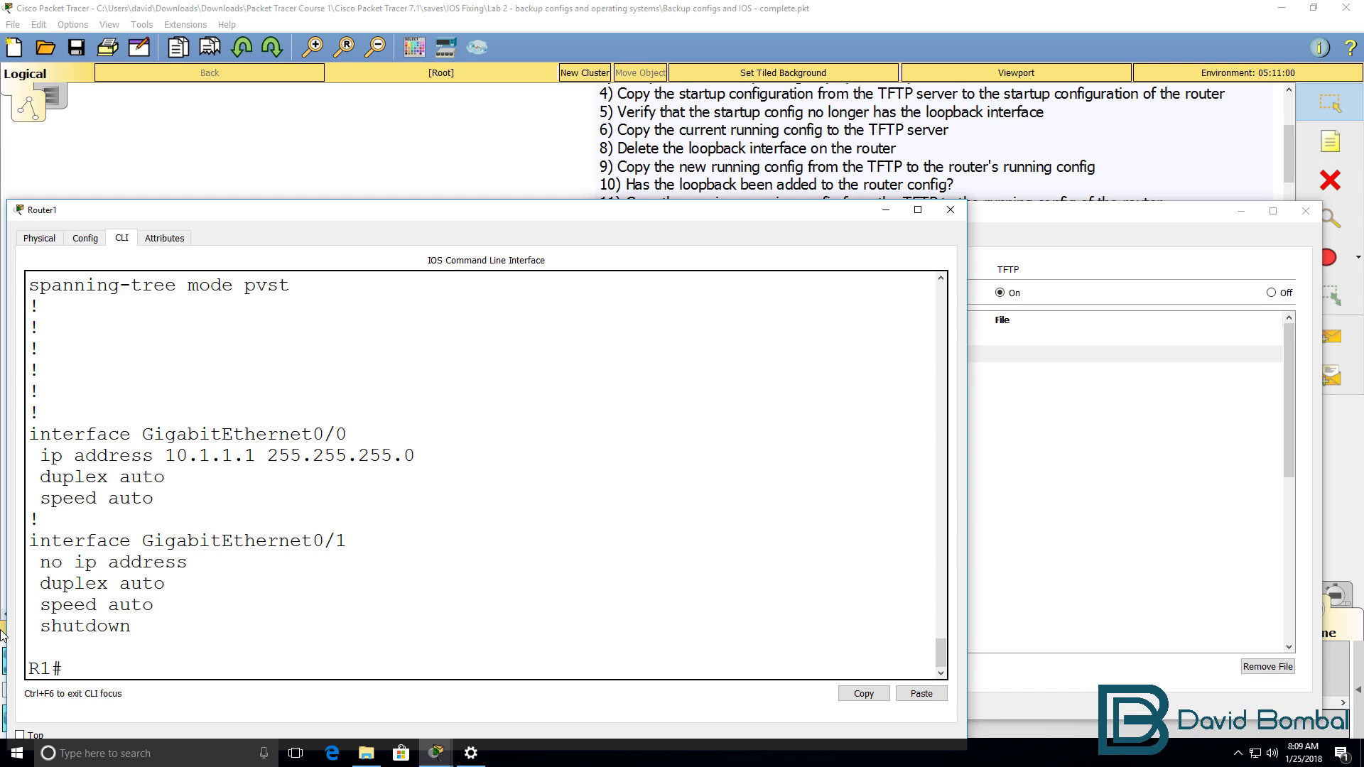
- Copy R1-runv2-confg from the TFTP server 10.1.1.100 into R1's running-config with the default destination filename
type("copy t")
key("BackSpace")
type("ftp star")
key("BackSpace")
key("BackSpace")
key("BackSpace")
key("BackSpace")
type("run")
key("Return")
type("10.1.1.100")
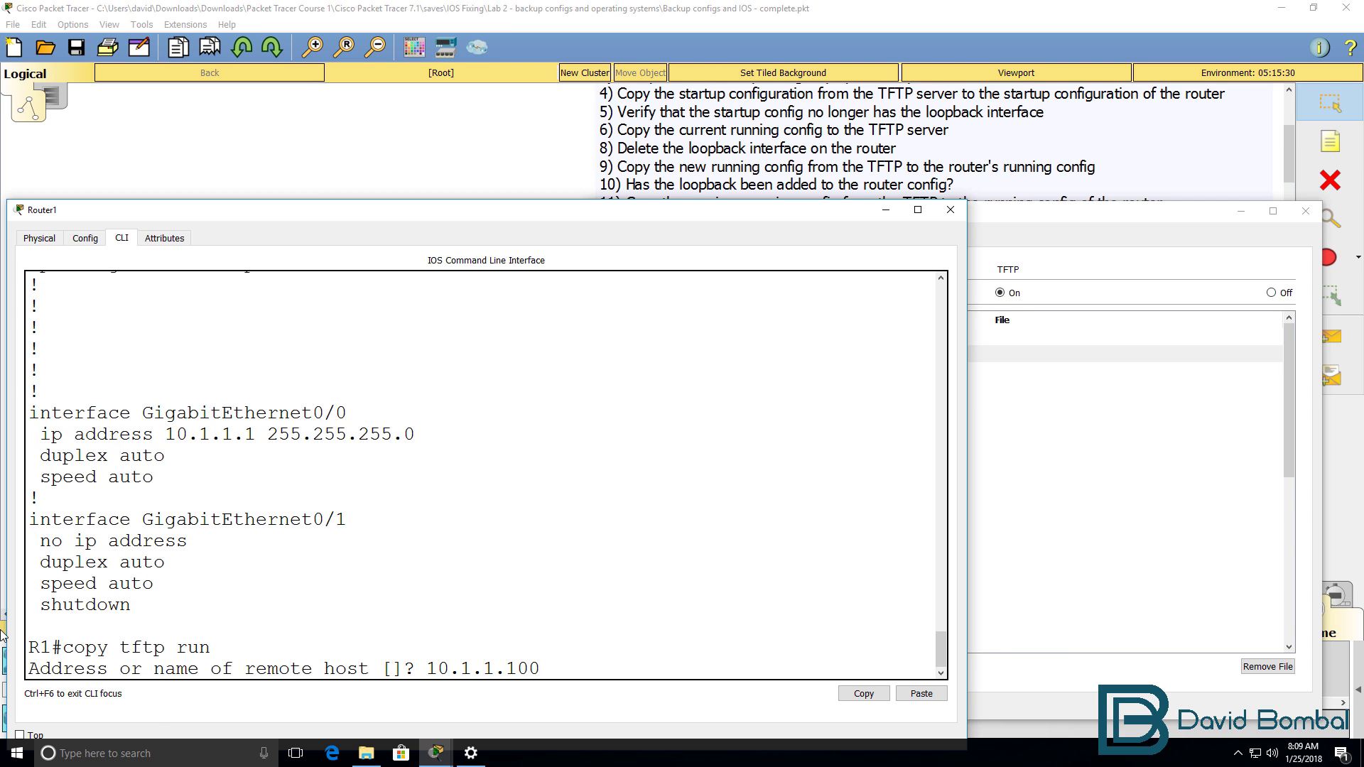
key("Return")
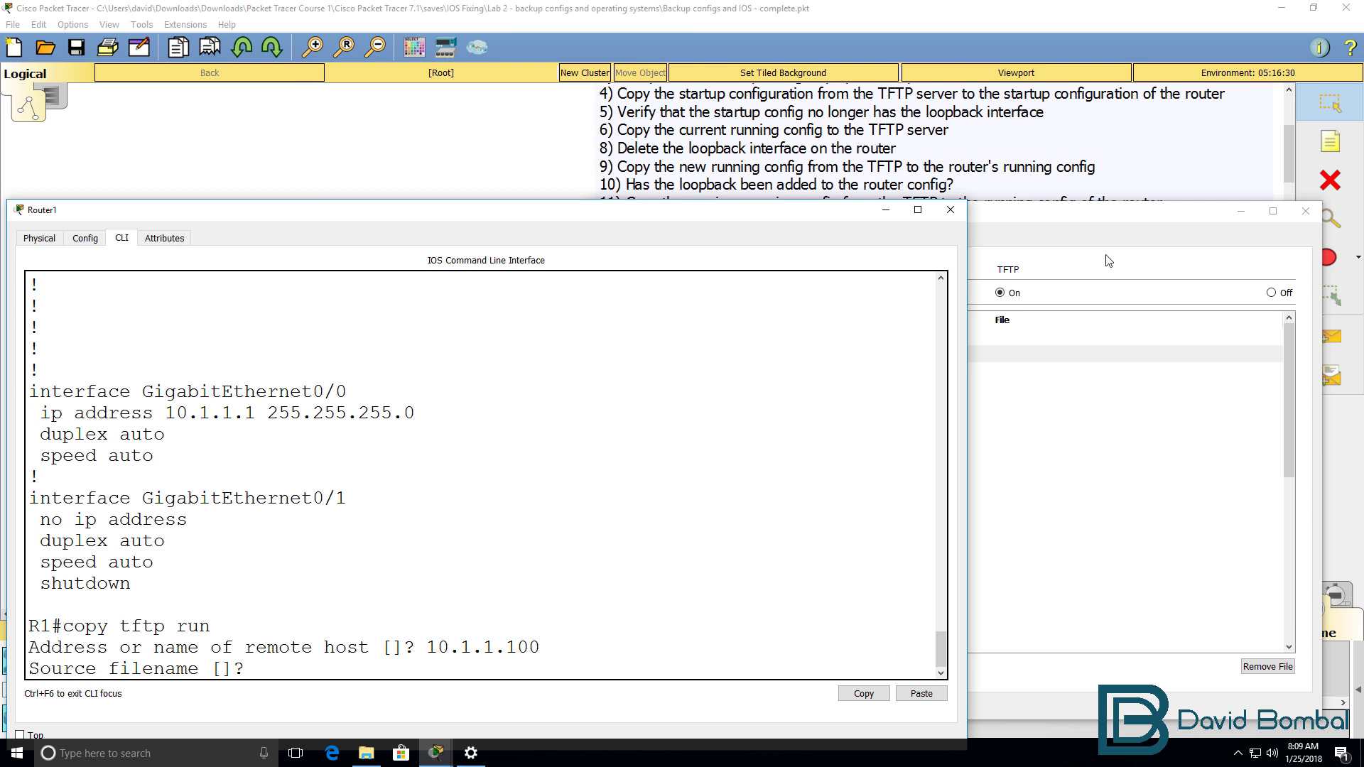
left_click_drag(991, 223, 1124, 233)
left_click(581, 515)
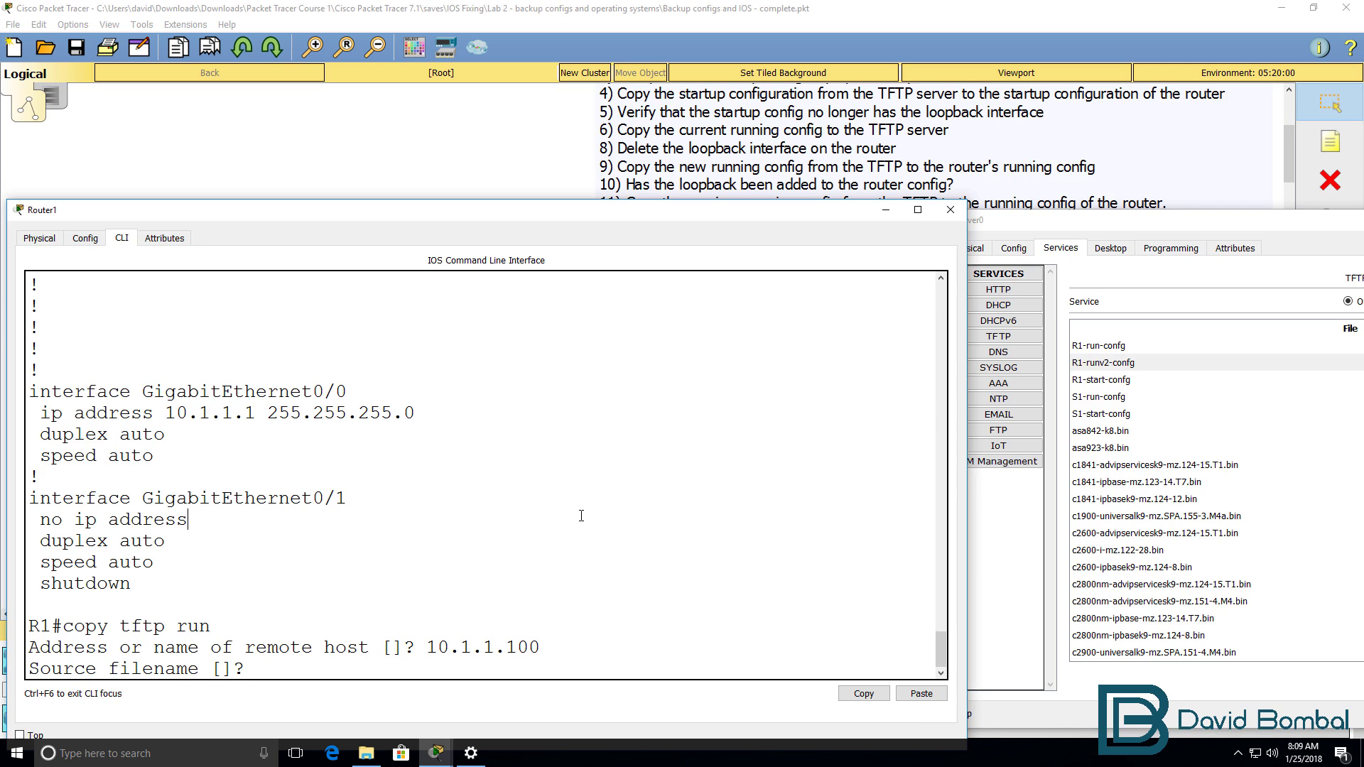
type("R1-runv2-config")
key("BackSpace")
key("BackSpace")
type("g")
key("Return")
key("Return")
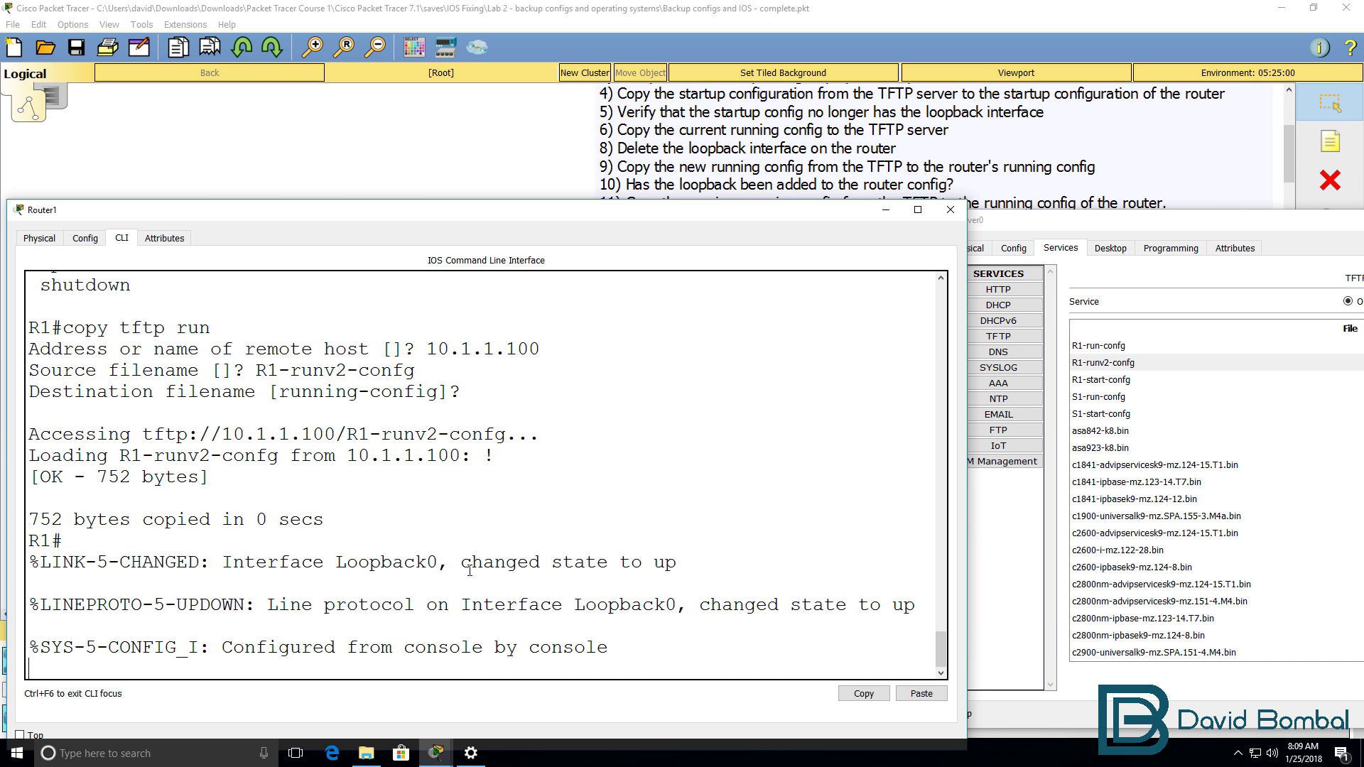
- Examine the console messages after the copy and check R1's brief IP interface summary for Loopback0
left_click_drag(167, 417, 605, 673)
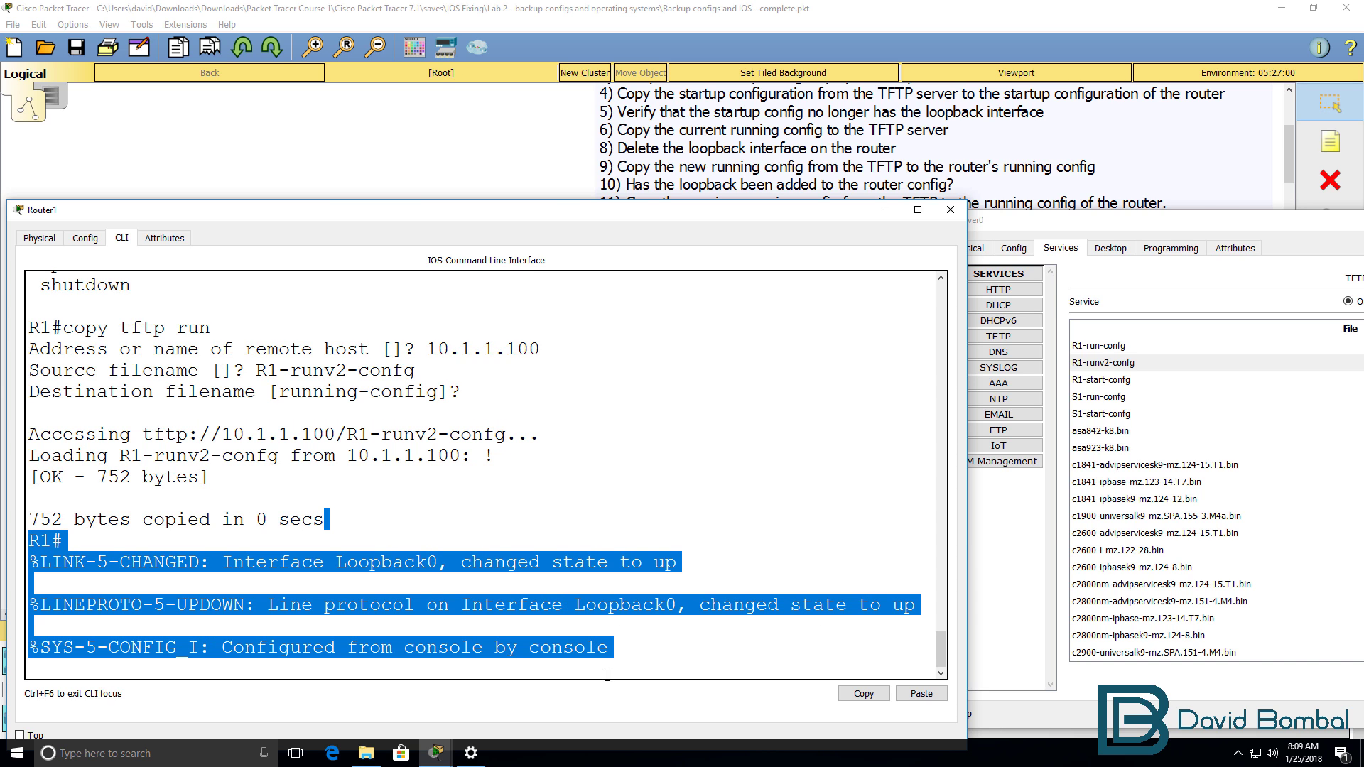
key("Return")
key("Return")
key("Return")
type("sh ip ")
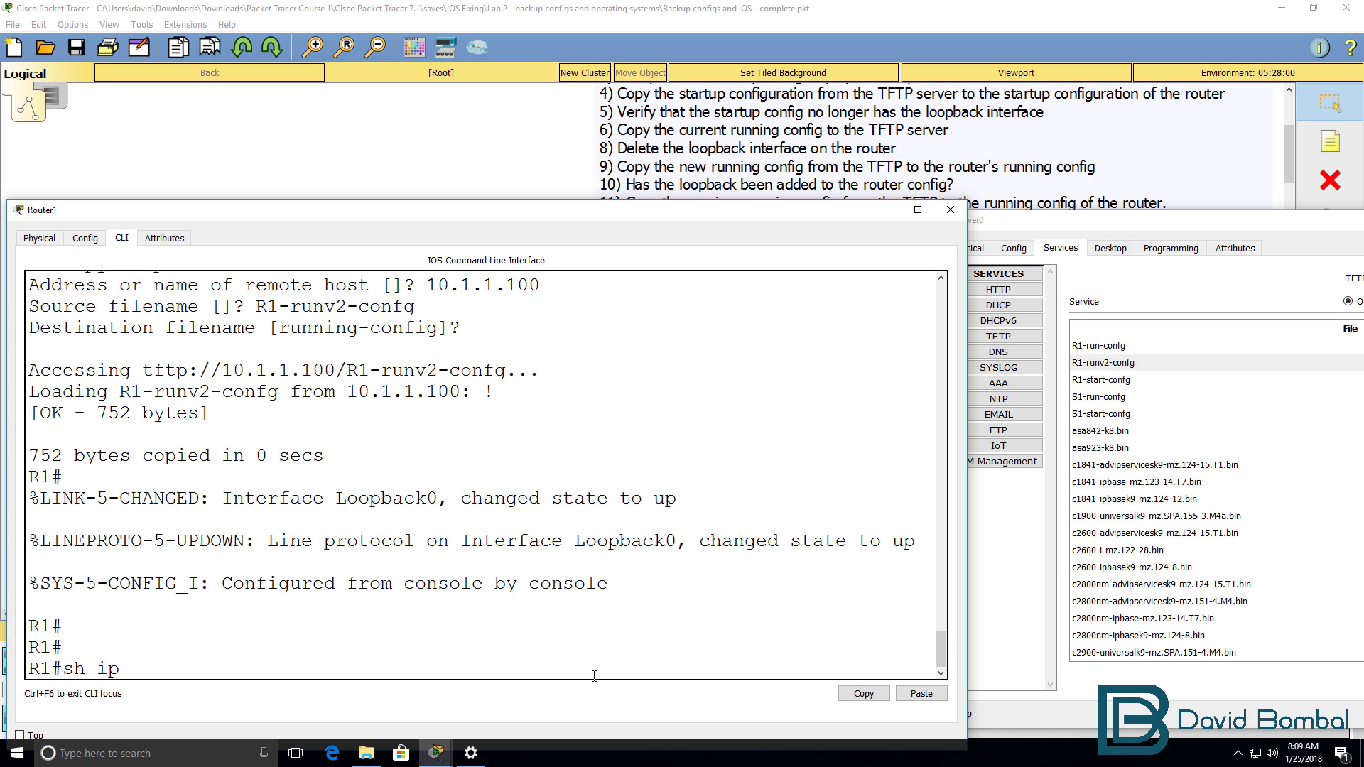
type("int brief")
key("Return")
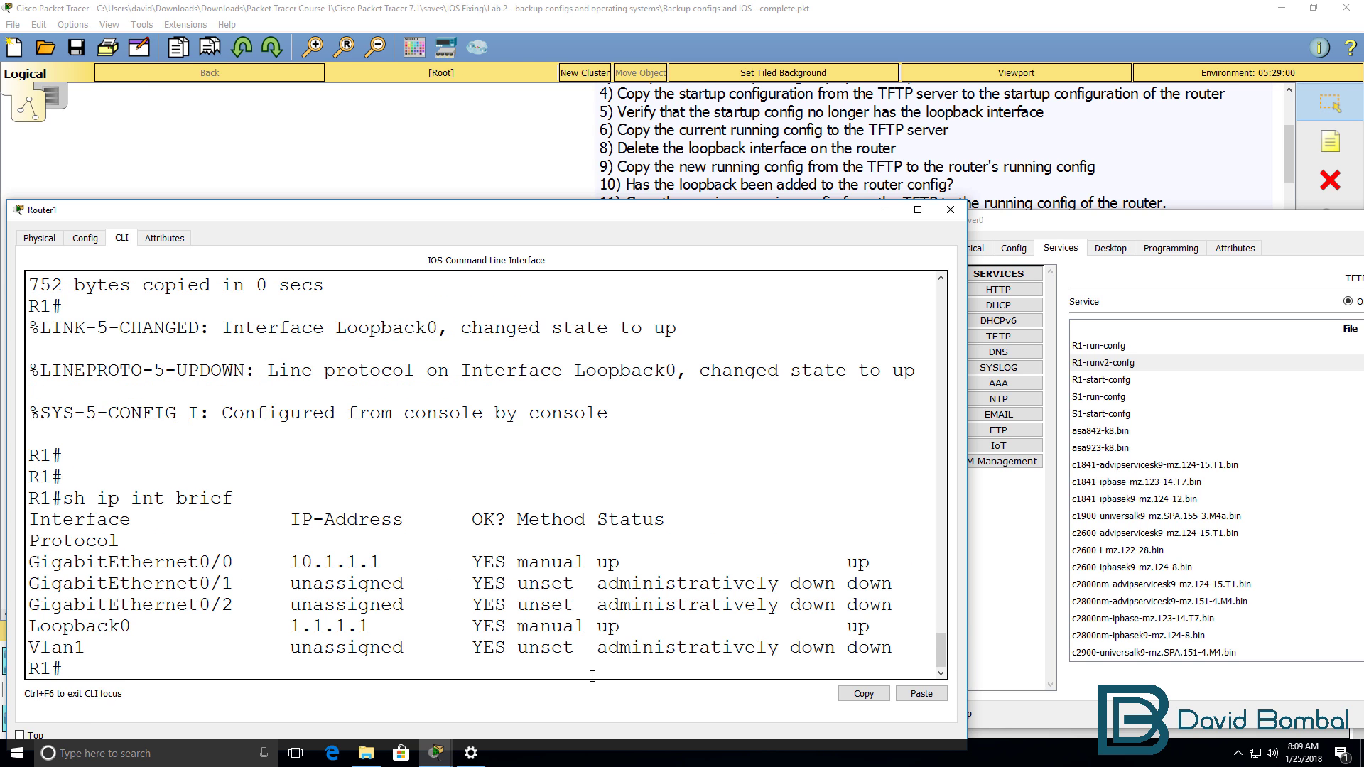
left_click_drag(386, 624, 4, 626)
- Display R1's running configuration and page through its interface sections
type("sh run")
key("Return")
key("space")
key("space")
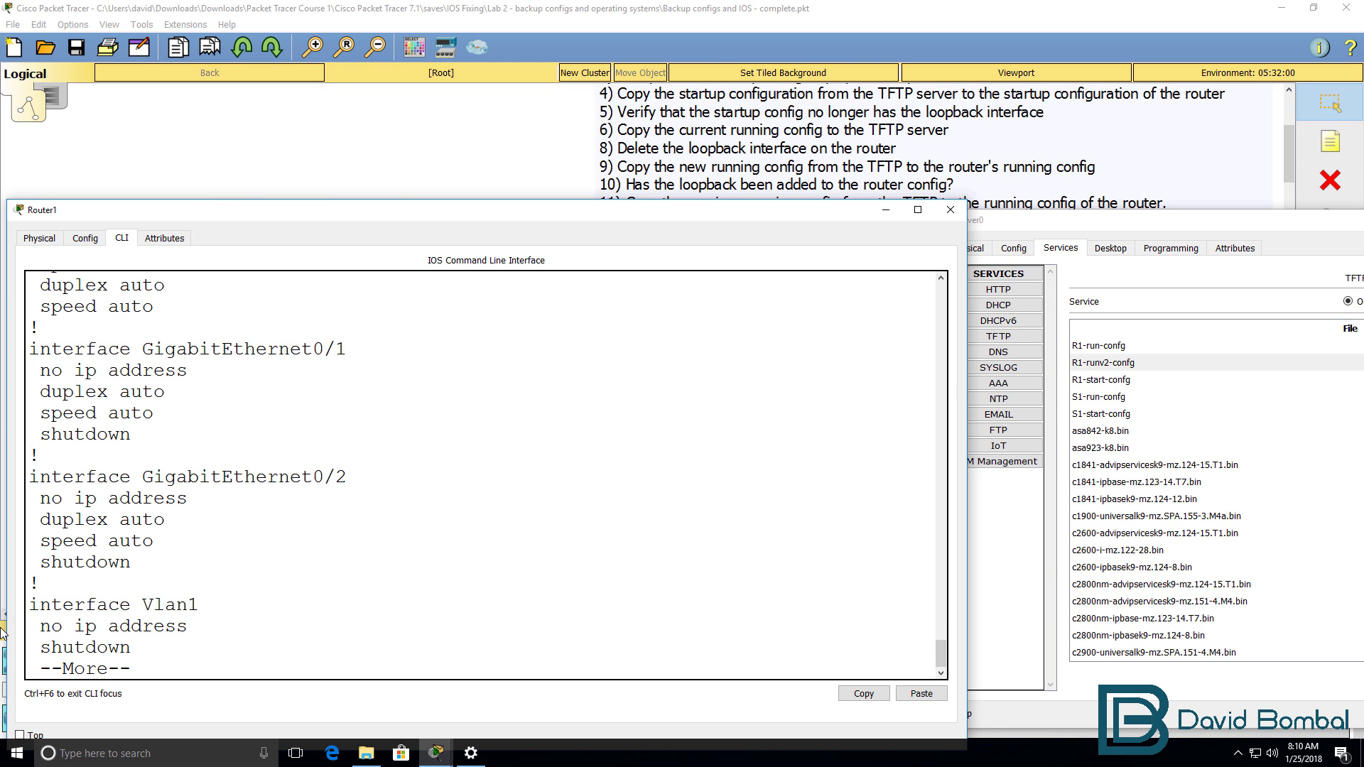
- Review the Loopback0 section and remaining lab tasks, locate R1-run-confg among Server0's TFTP files, and return to Router1's CLI
scroll(188, 516, "up", 2)
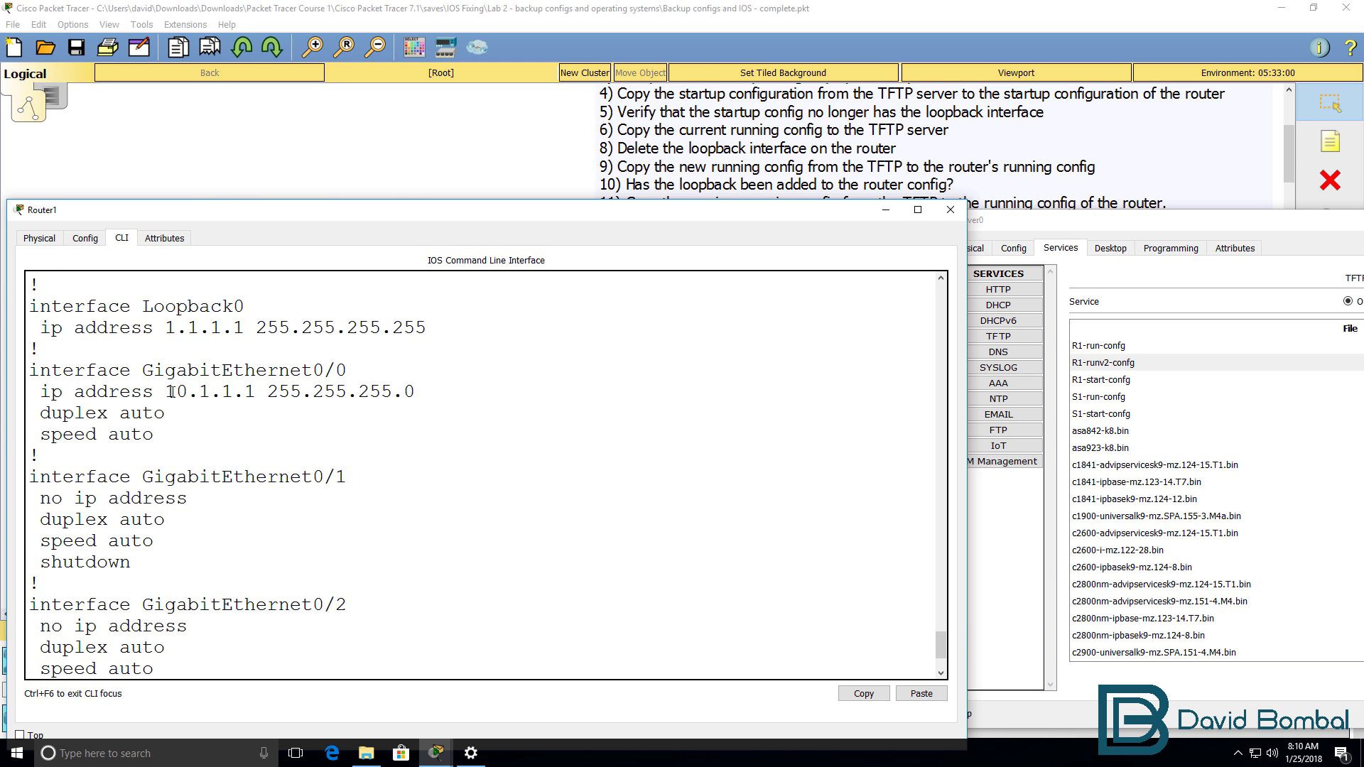
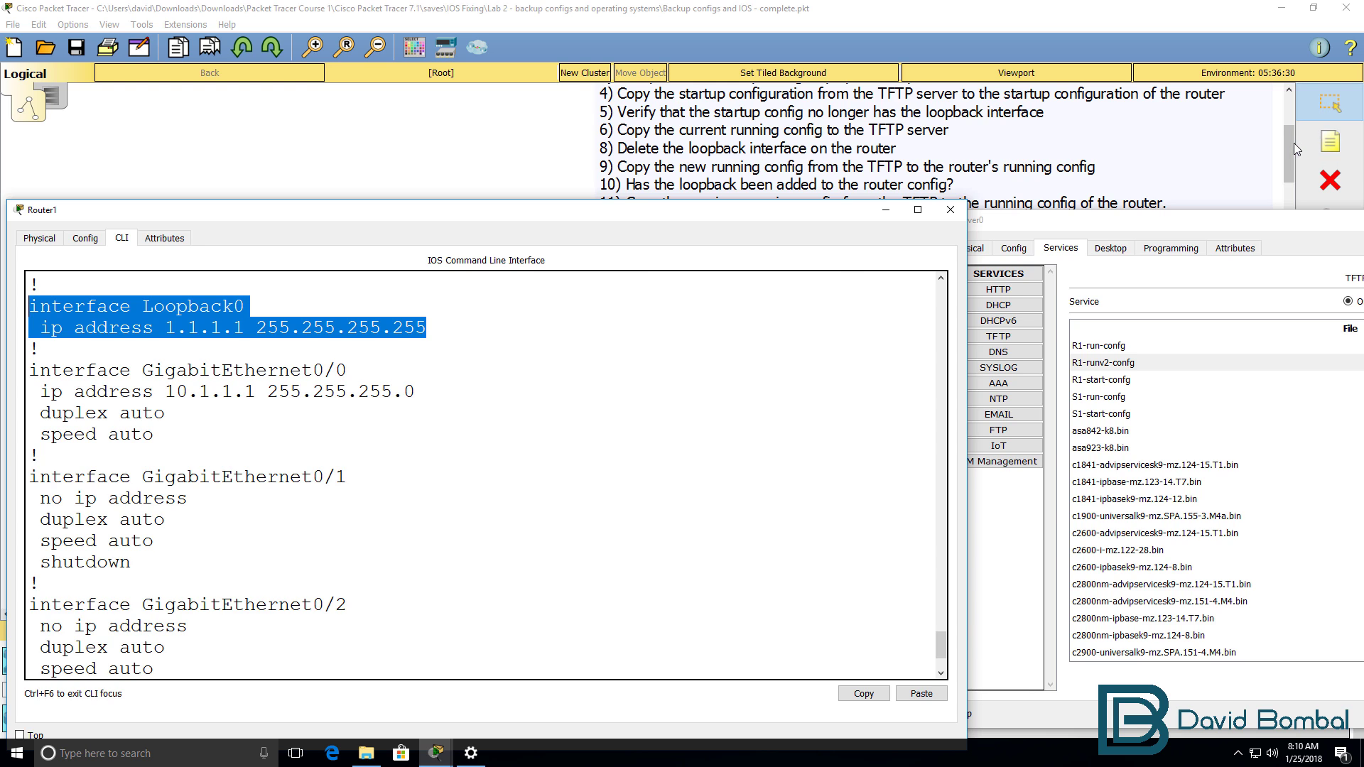
left_click_drag(1290, 142, 1289, 150)
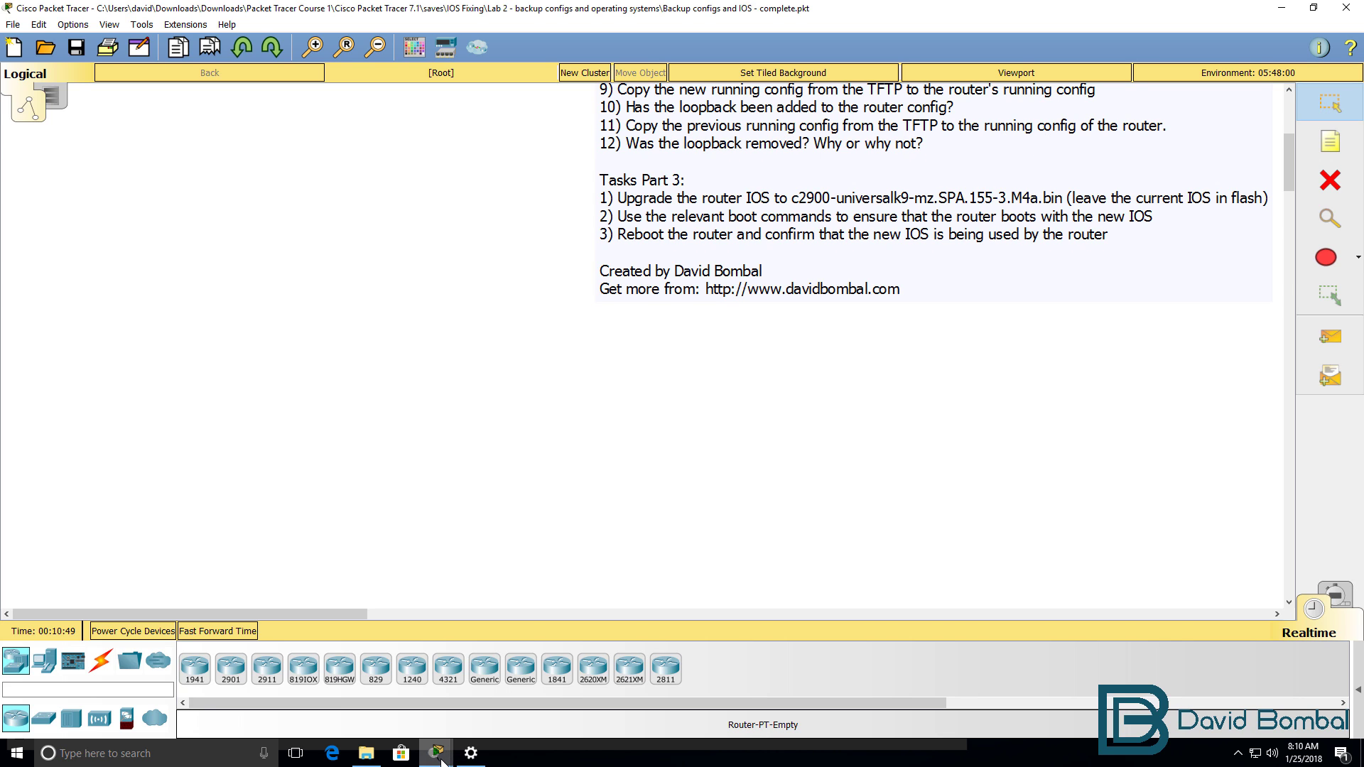
mouse_move(442, 761)
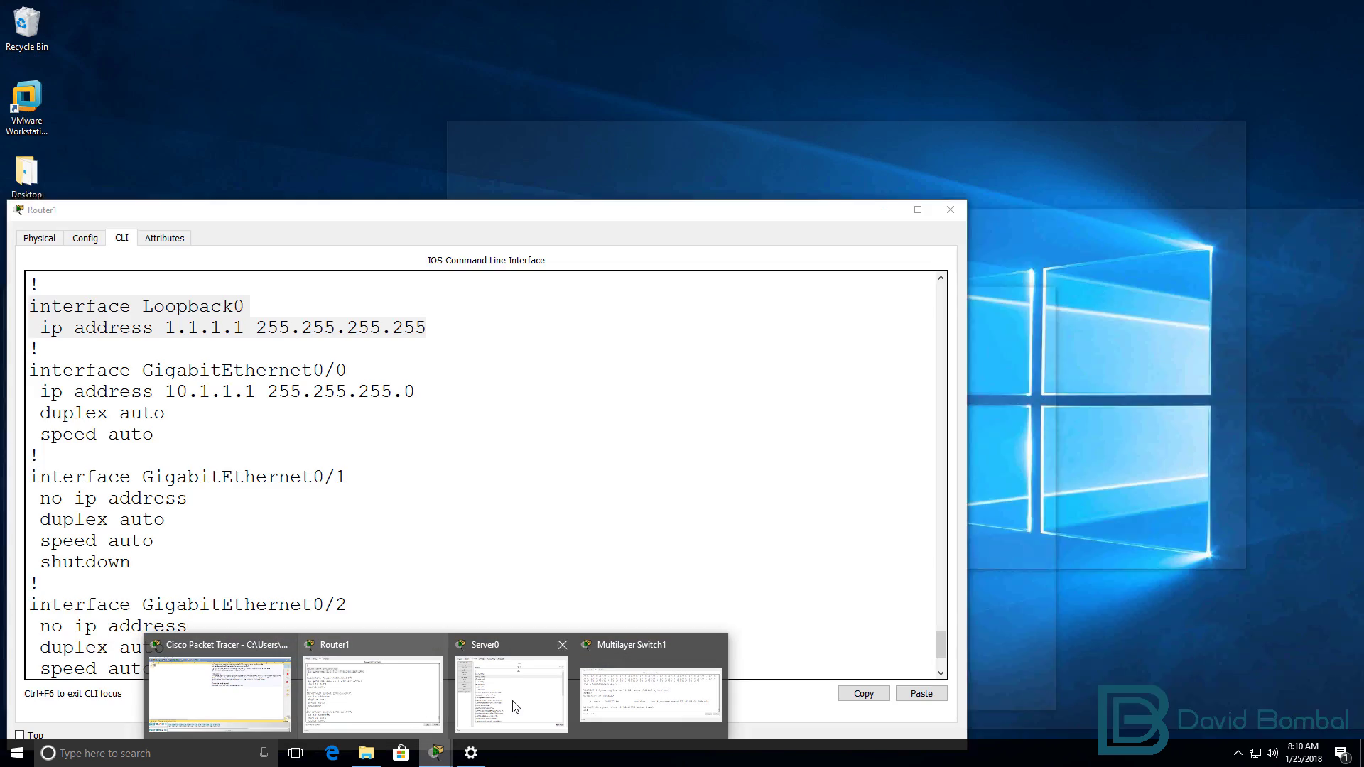
left_click(511, 692)
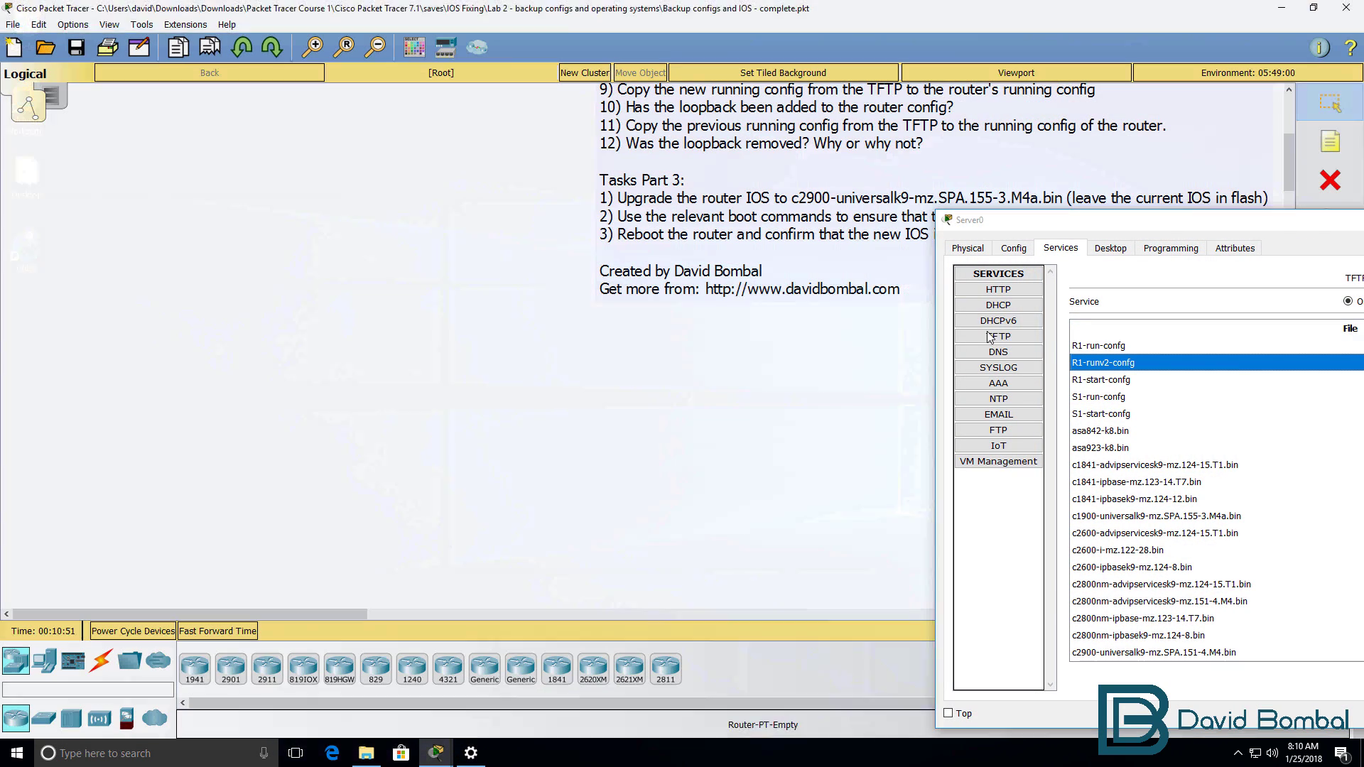
left_click(1121, 348)
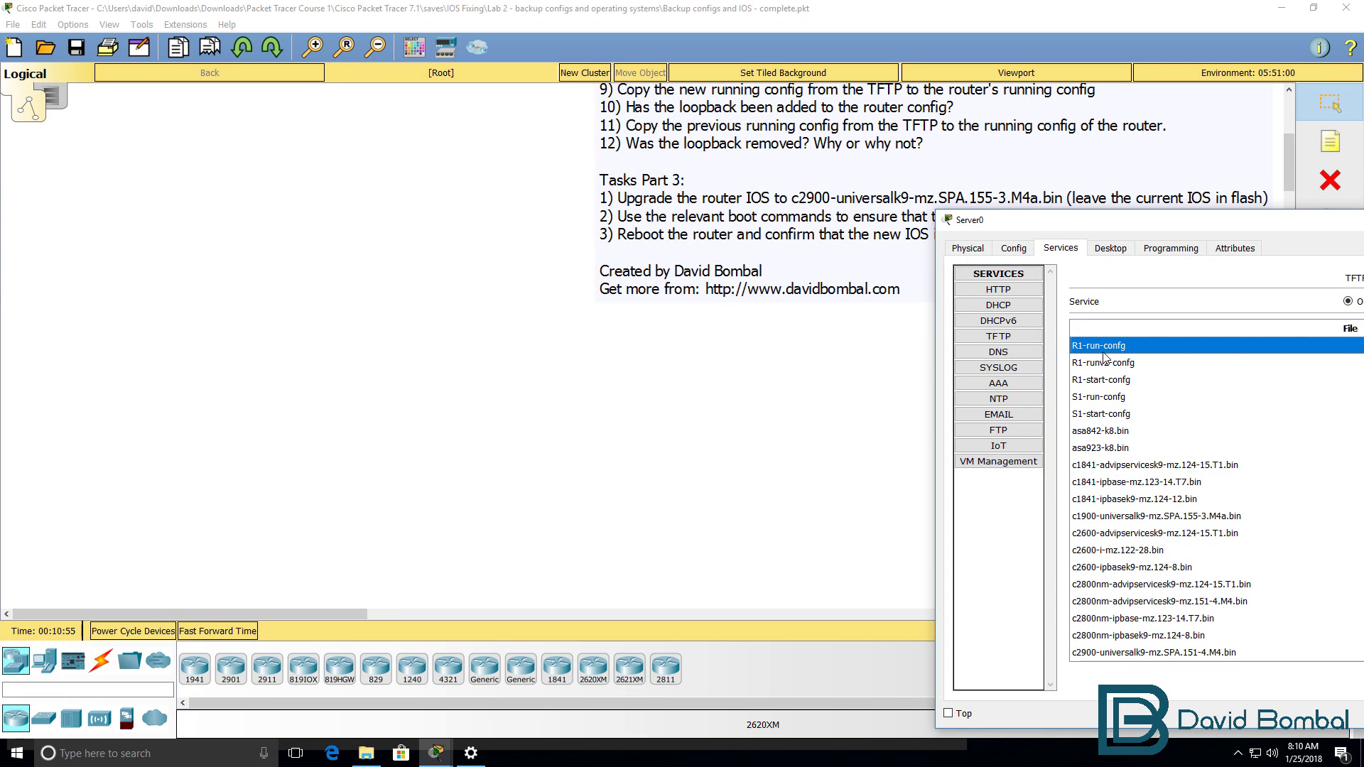
mouse_move(441, 750)
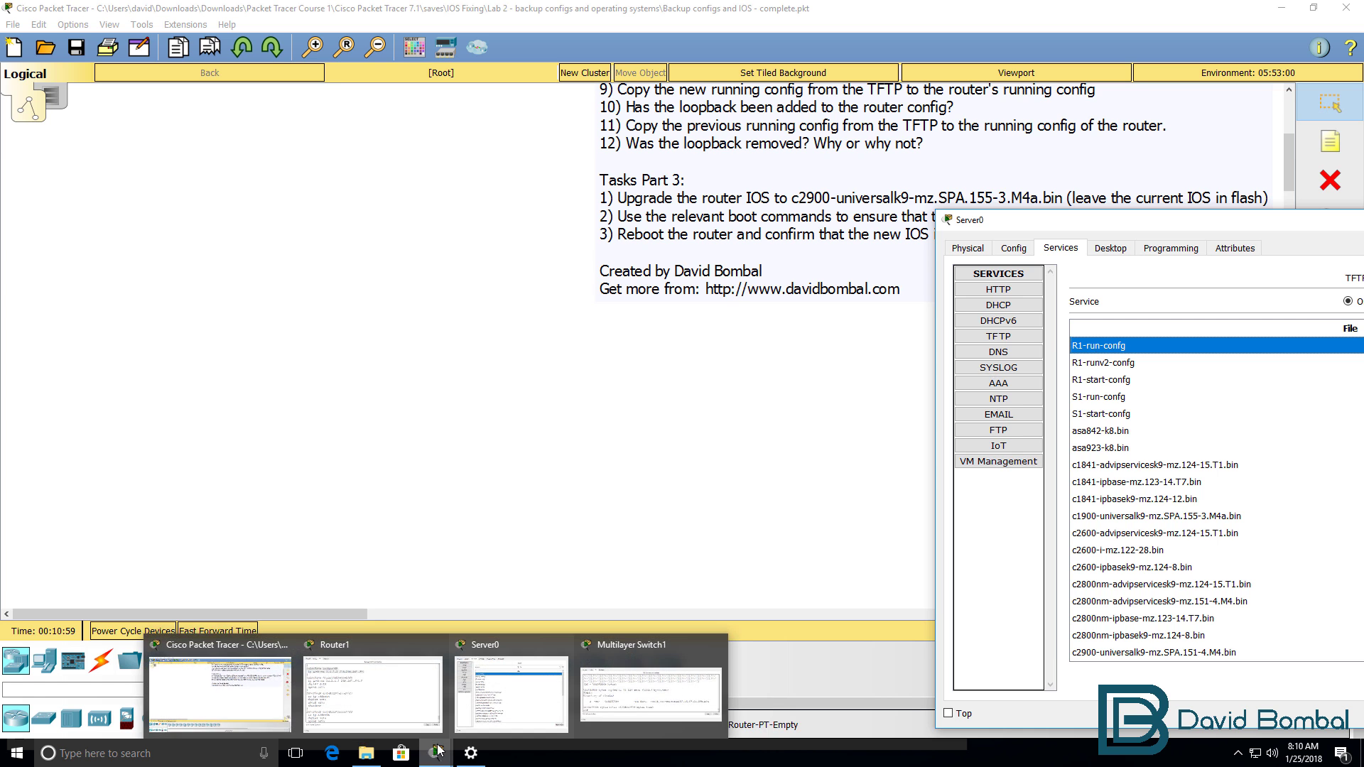
left_click(373, 693)
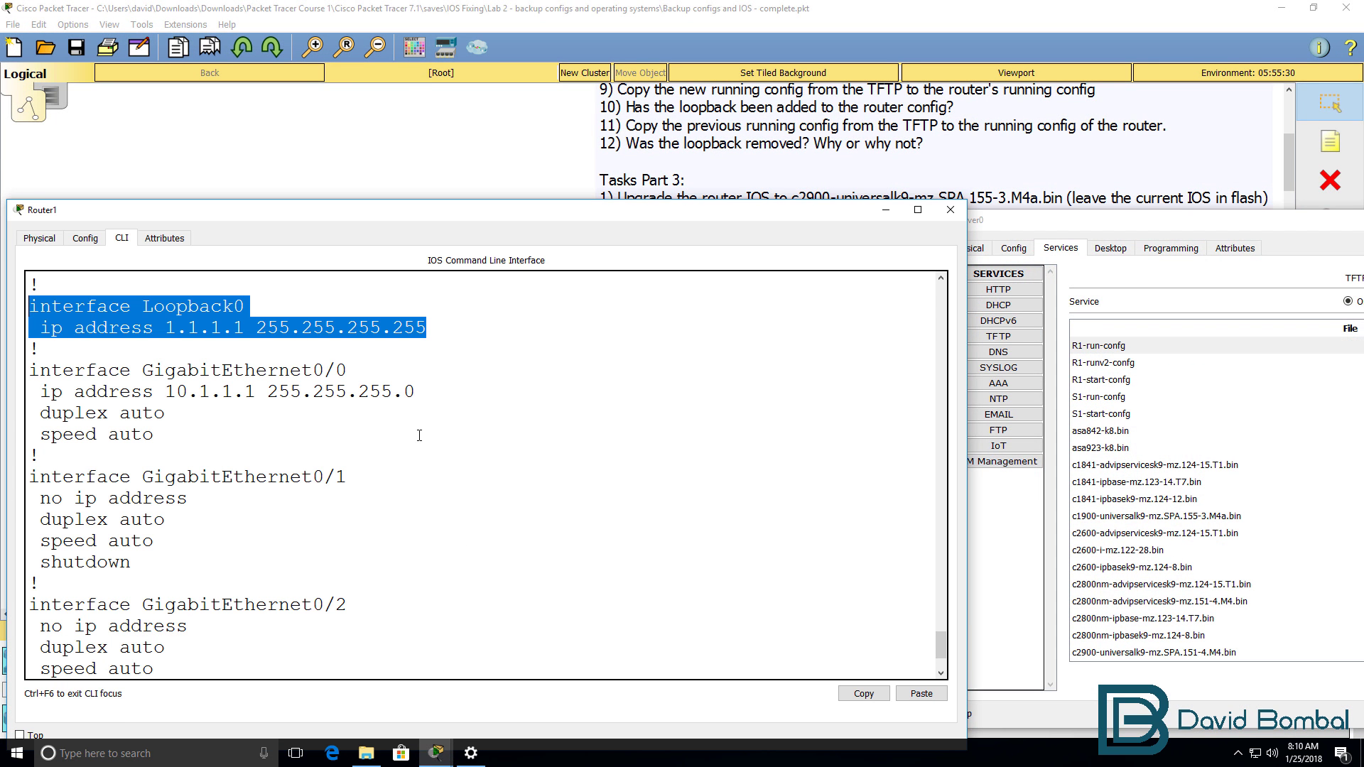
- Display R1's running configuration again and page to the Loopback0 interface section to examine its IP address
key("Return")
type("qsh r")
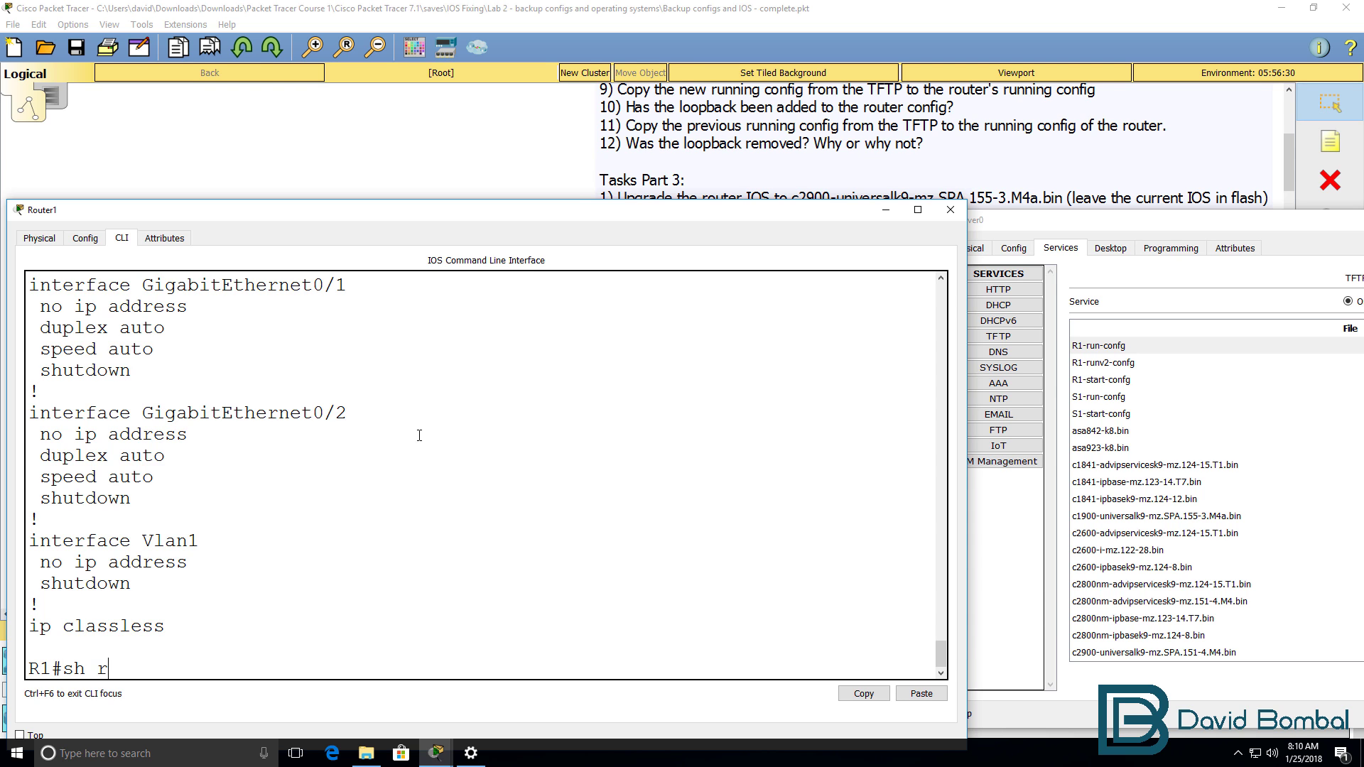
type("un")
key("Return")
key("space")
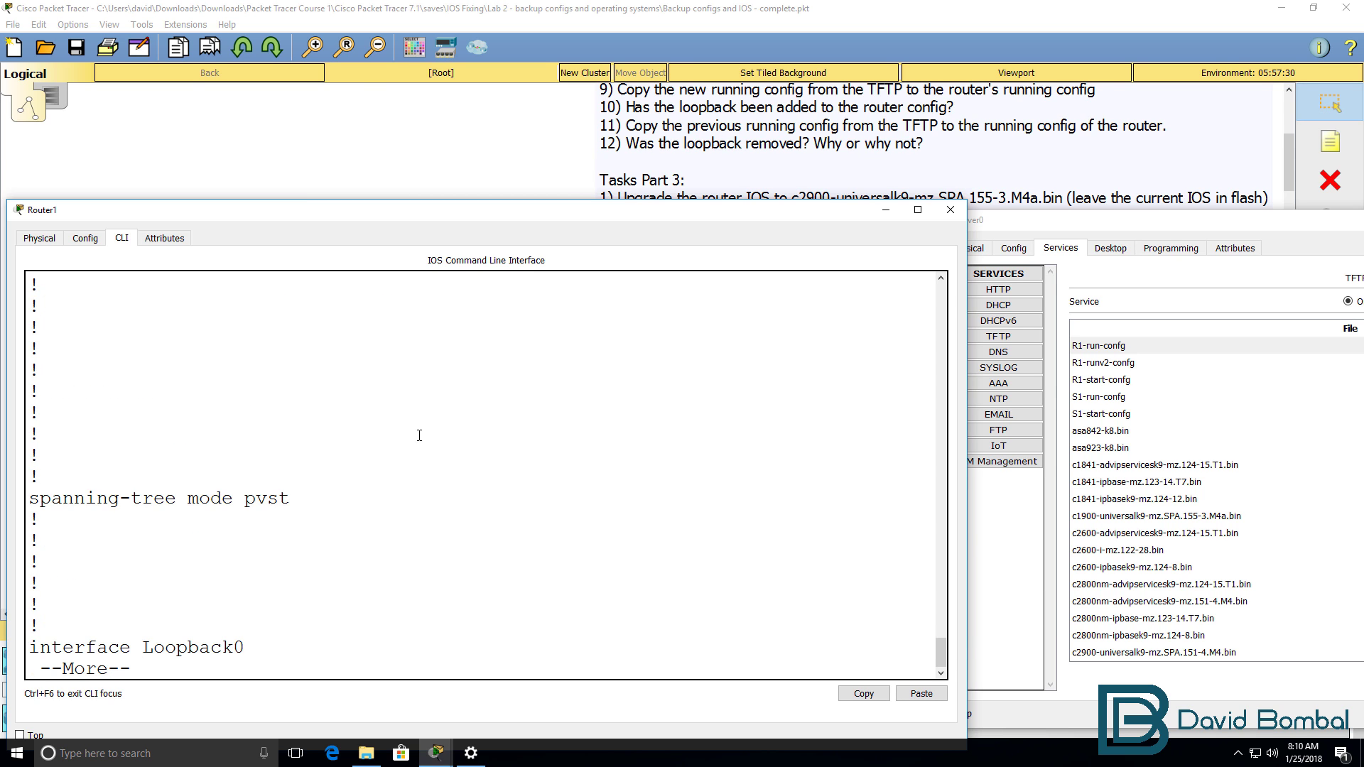
key("Return")
key("Return")
key("Return")
key("Return")
key("Return")
key("Return")
key("Return")
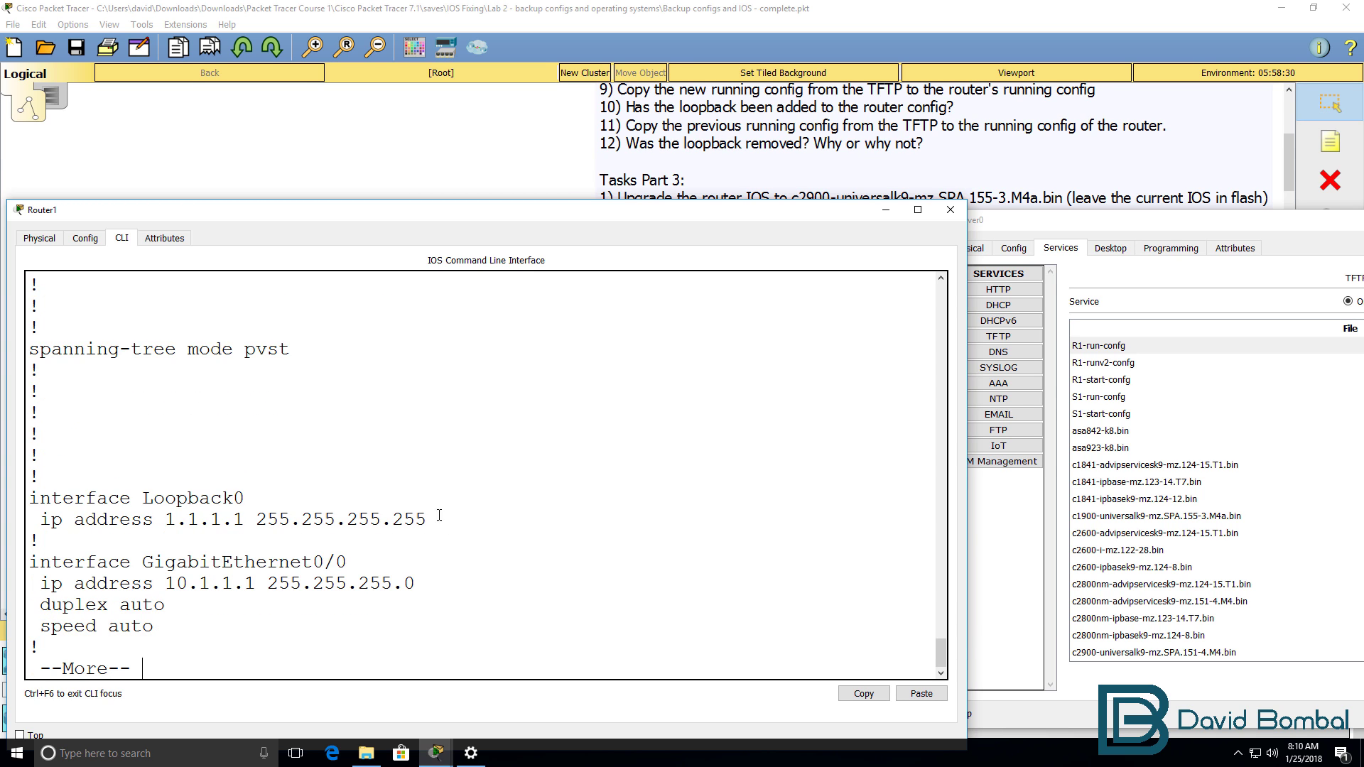
left_click_drag(439, 517, 3, 495)
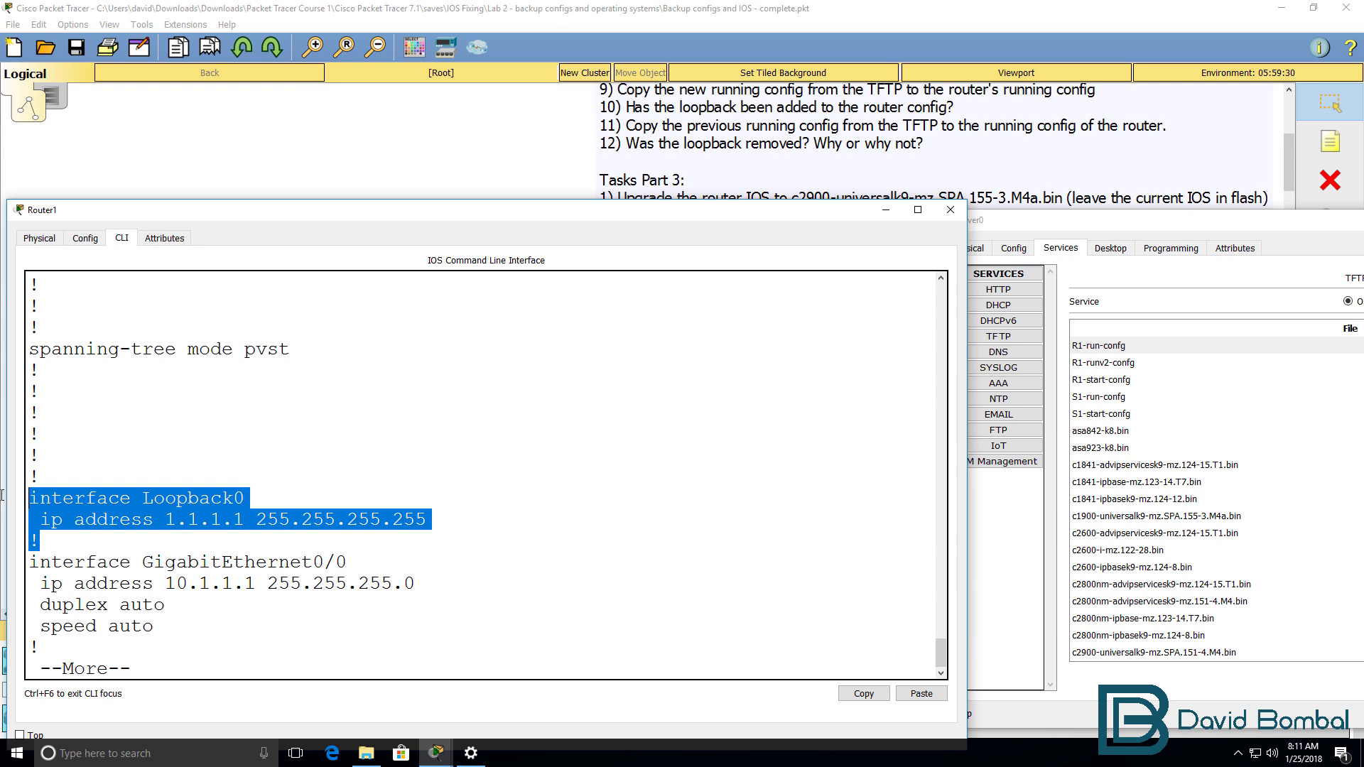
- Copy R1-run-confg from the TFTP server 10.1.1.100 into R1's running-config with the default destination filename
type("qcopy tftp")
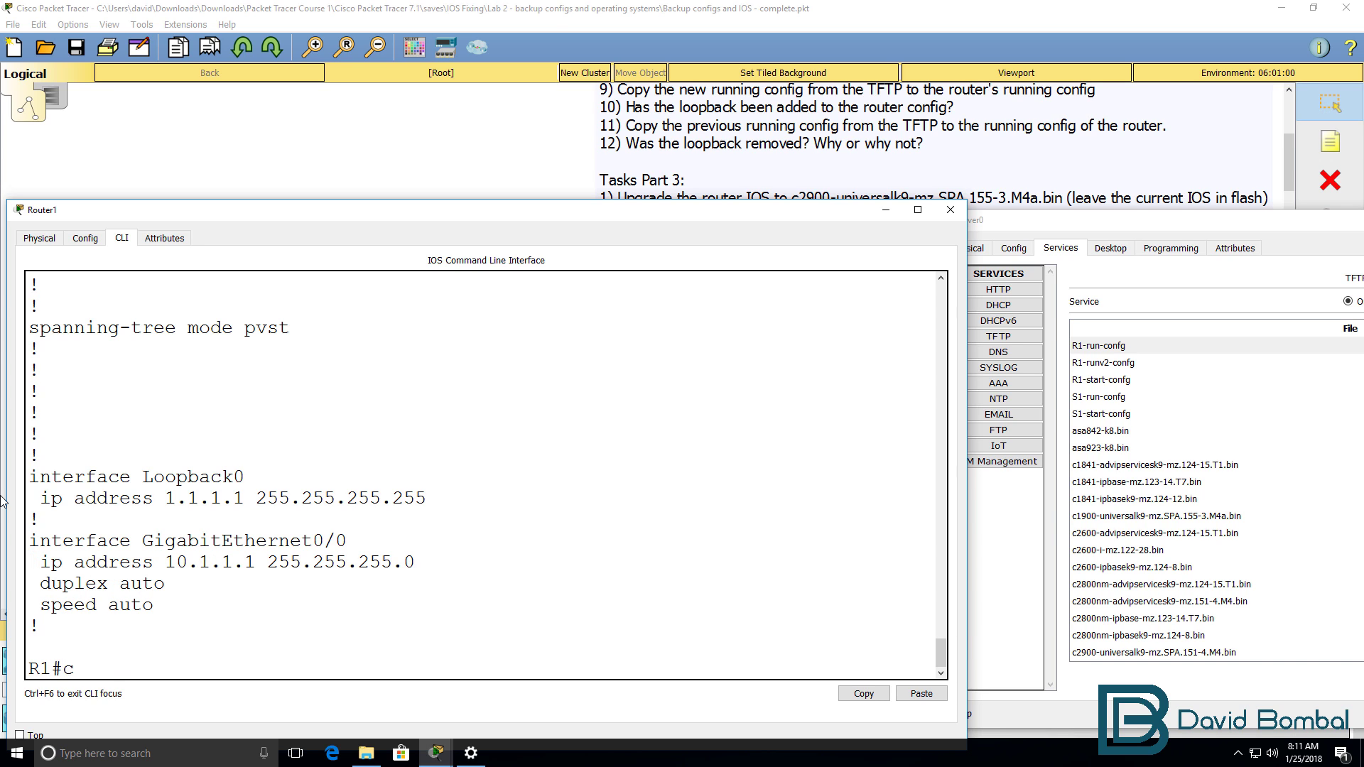
type(" run")
key("Return")
type("10.1.1.100")
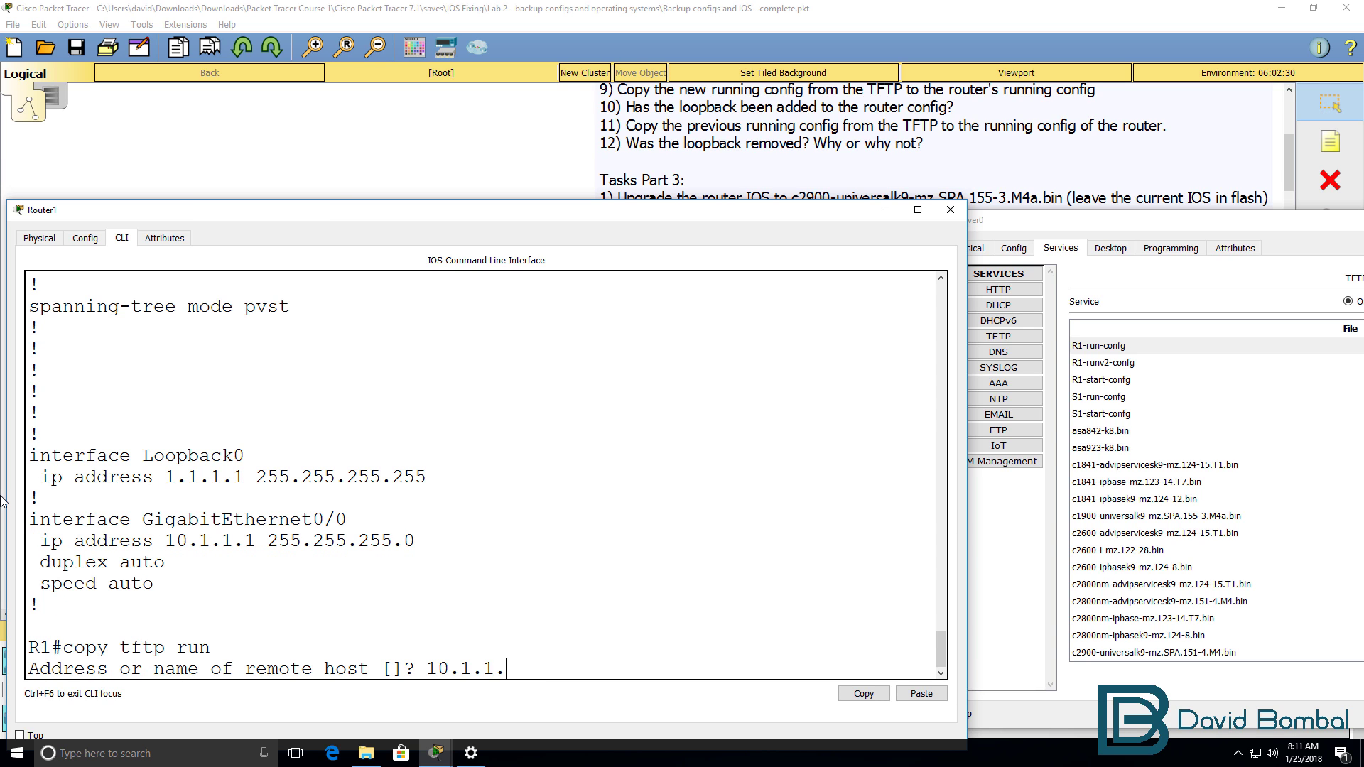
key("Return")
type("R")
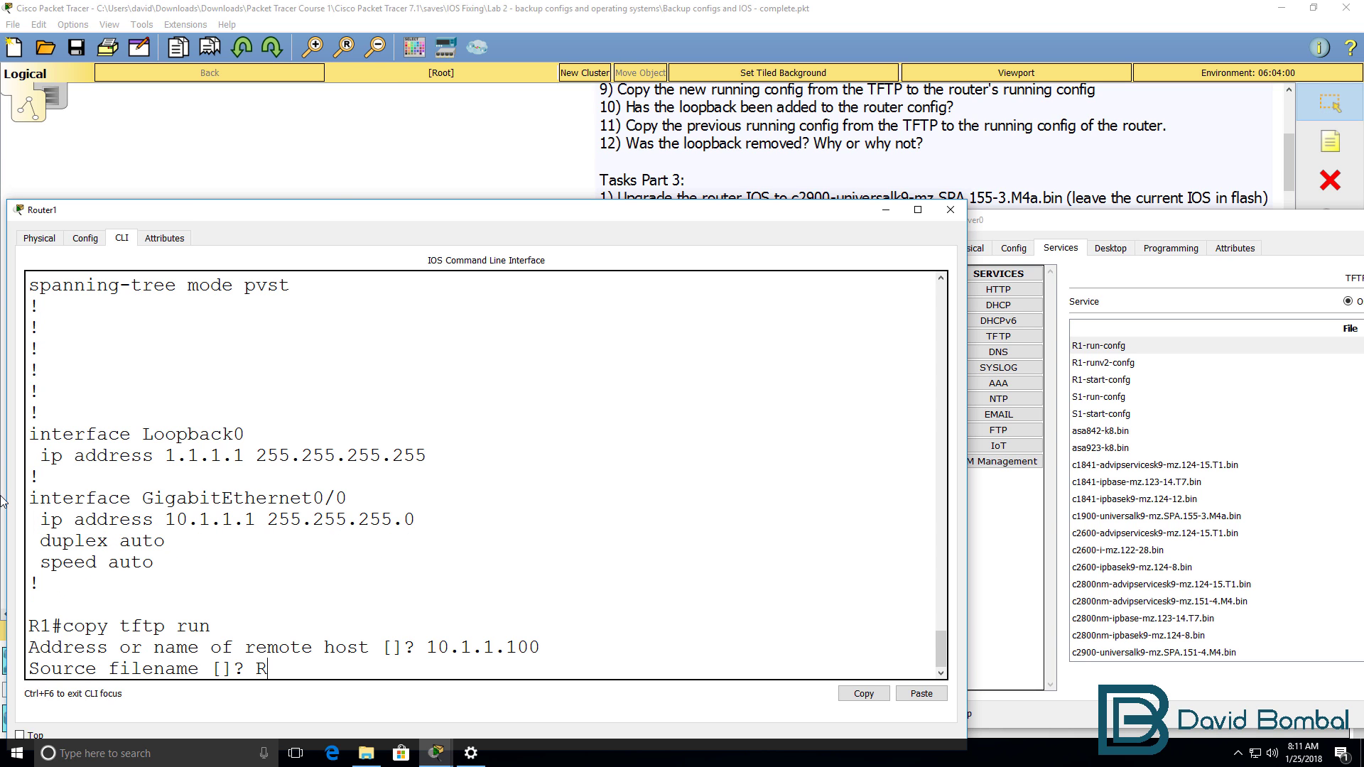
type("1-run-config")
key("Return")
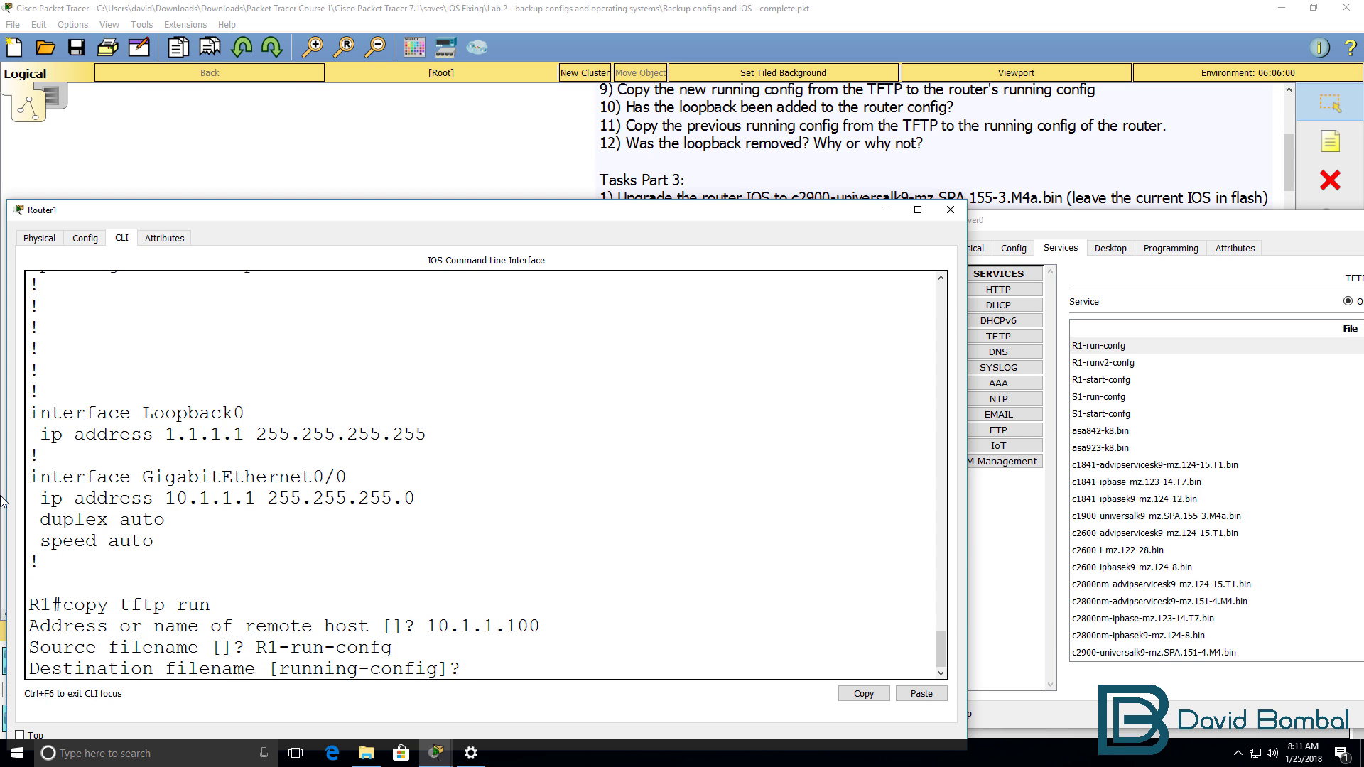
key("Return")
- Check R1's brief IP interface summary to see whether Loopback0 was removed by the copy
key("Return")
key("Return")
key("Return")
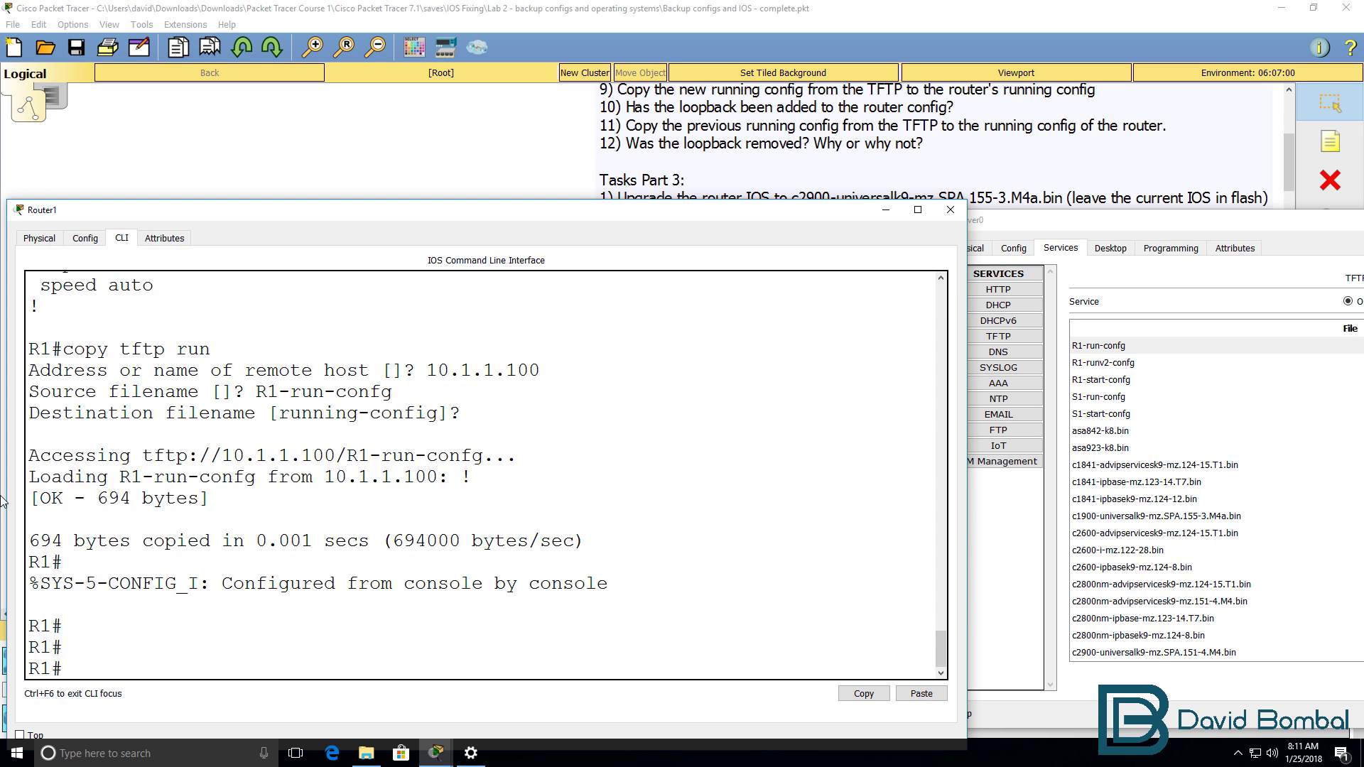
type("sh ip int brief")
key("Return")
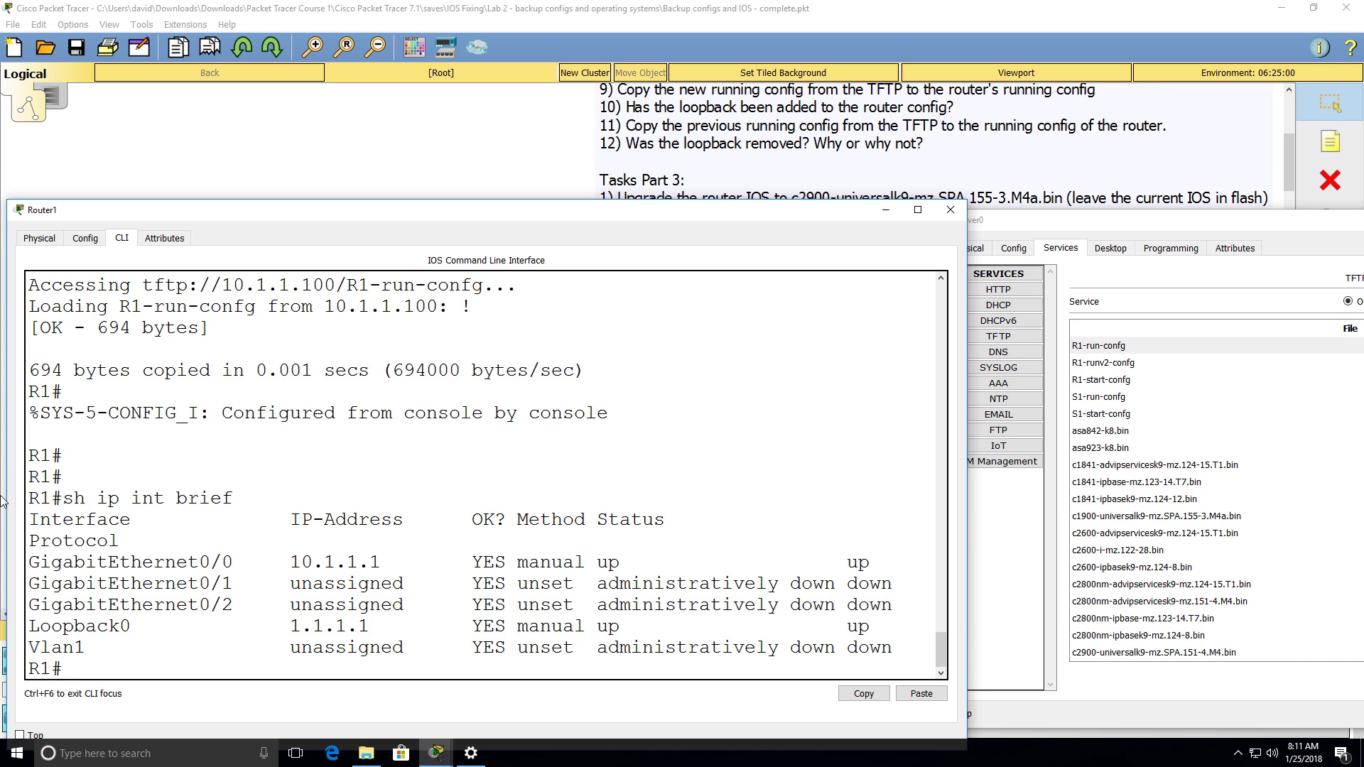
- Set R1's Loopback0 IP address to 2.2.2.2 with mask 255.255.255.0 and return to privileged EXEC mode
type("conf t")
key("Return")
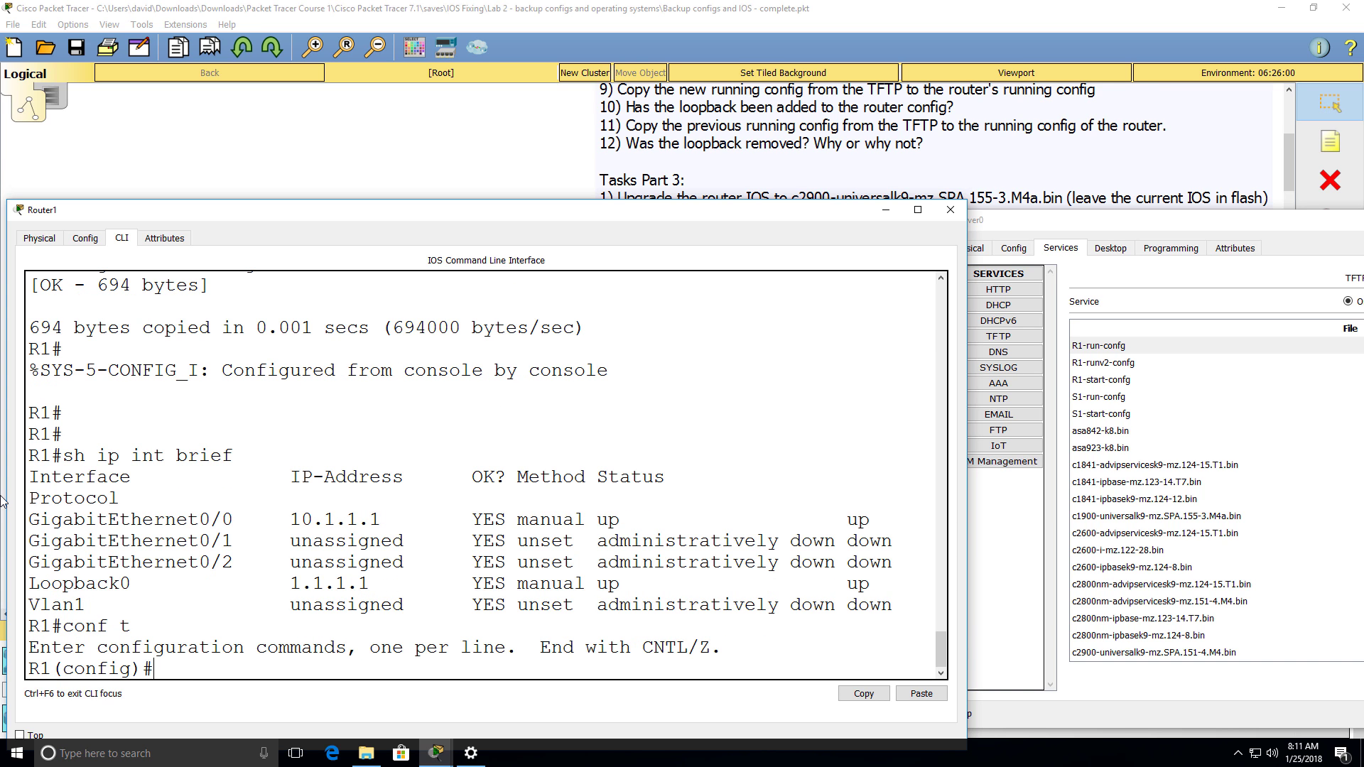
type("int loop 0")
key("Return")
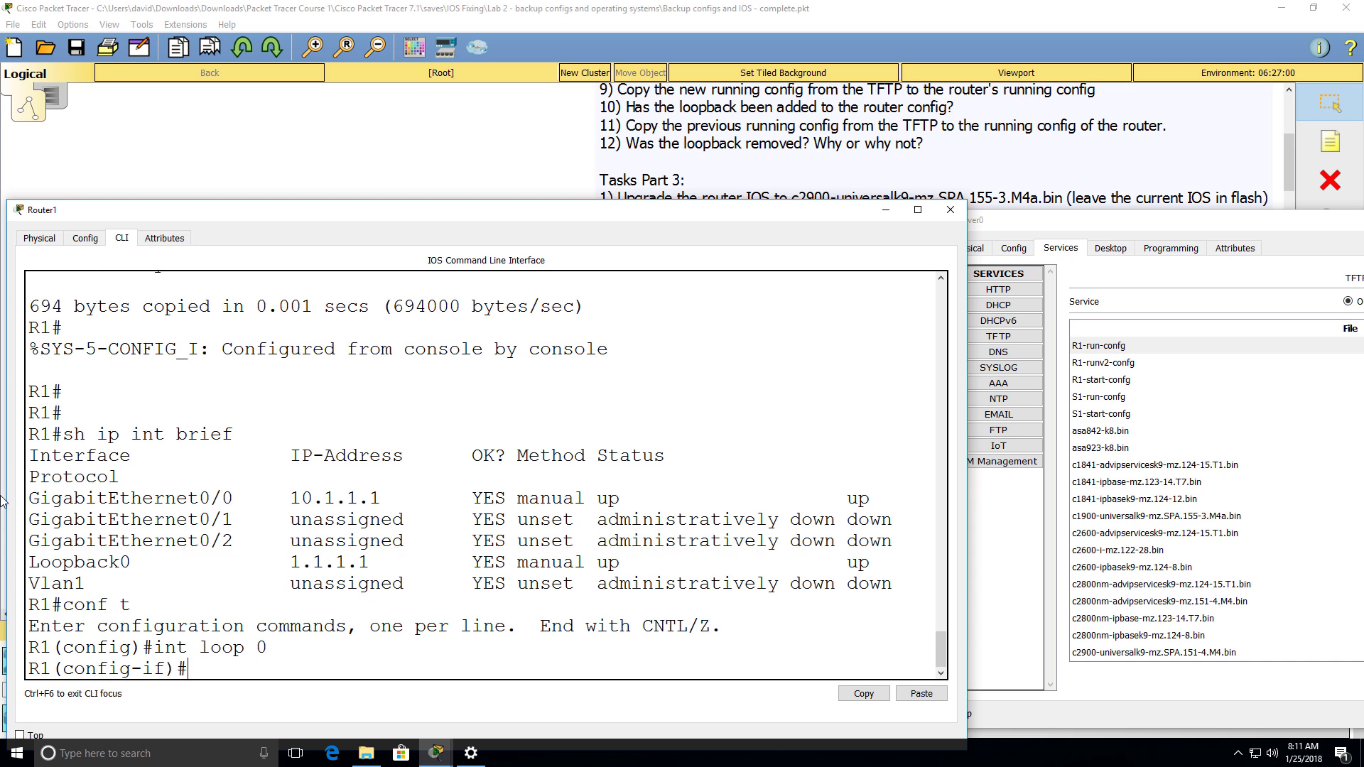
type("ip add")
key("Tab")
type("2")
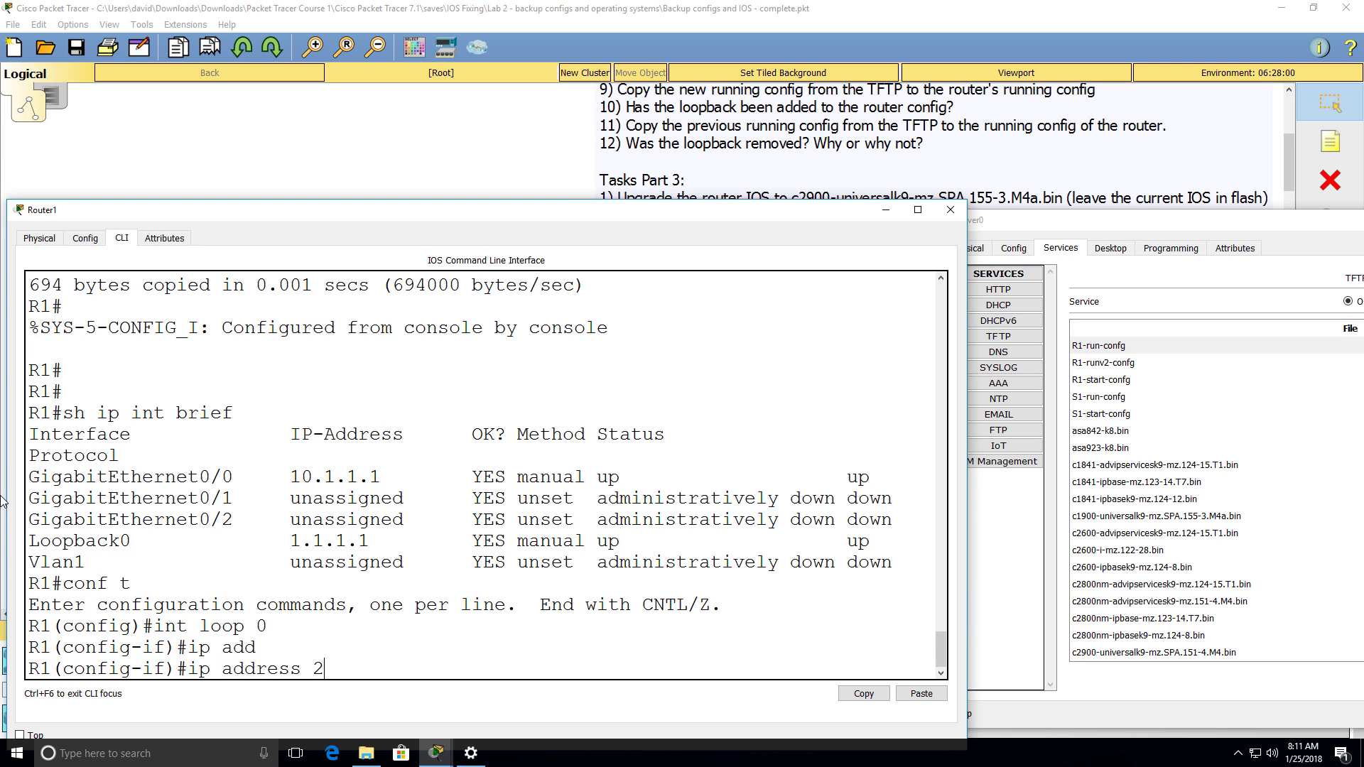
type(".2.2.2 255.255.255.0")
key("Return")
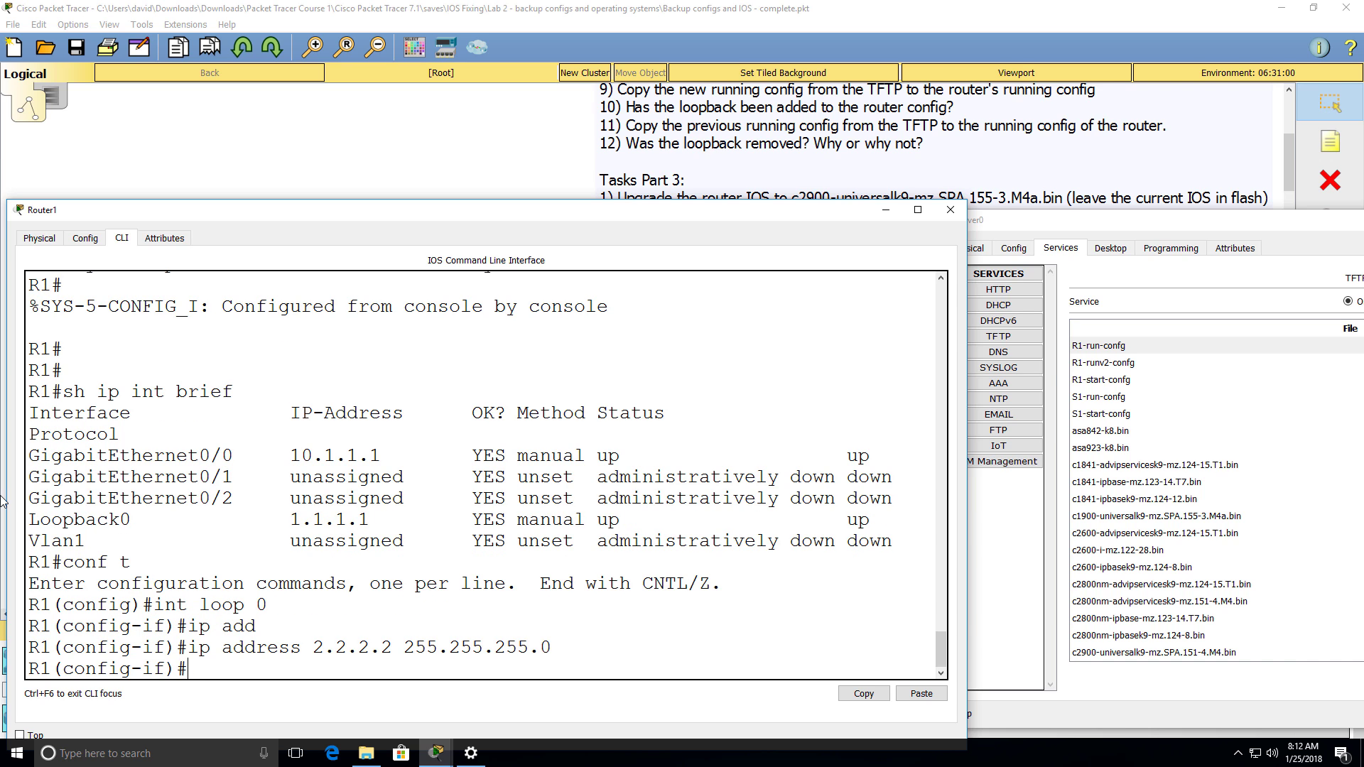
type("exit")
key("Return")
key("Return")
type("ex")
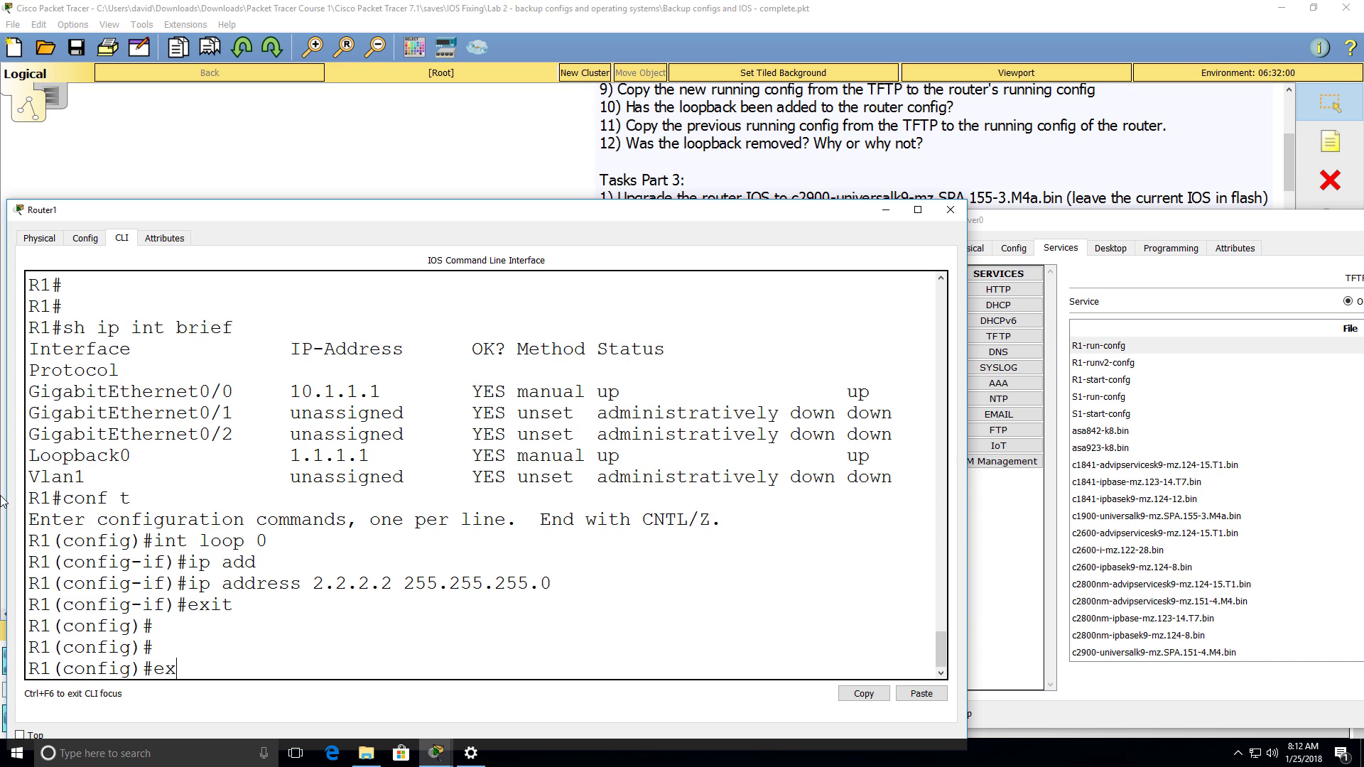
type("it")
key("Return")
- Try to copy R1-runv2-config from the TFTP server 10.1.1.100 into R1's running-config
type("copy ")
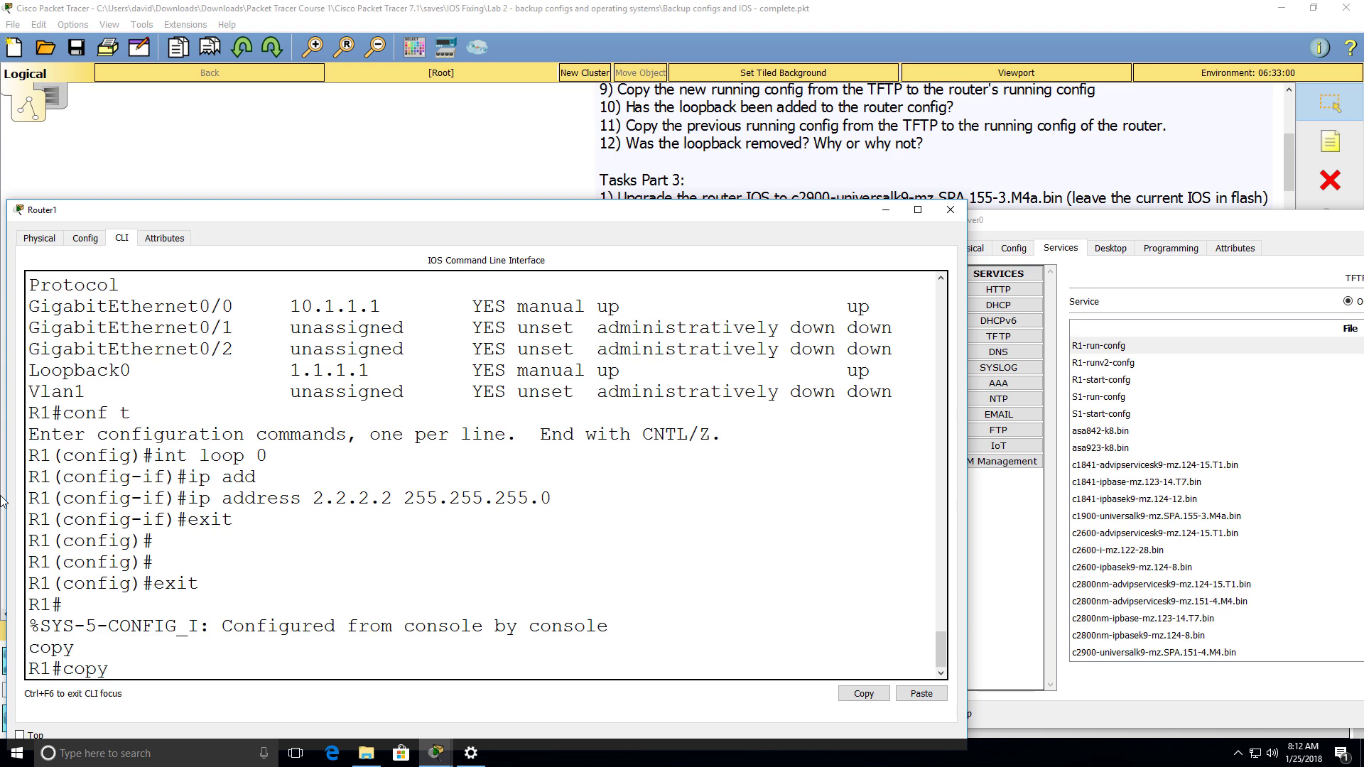
type("tftp run")
key("Return")
type("10.1.1.1")
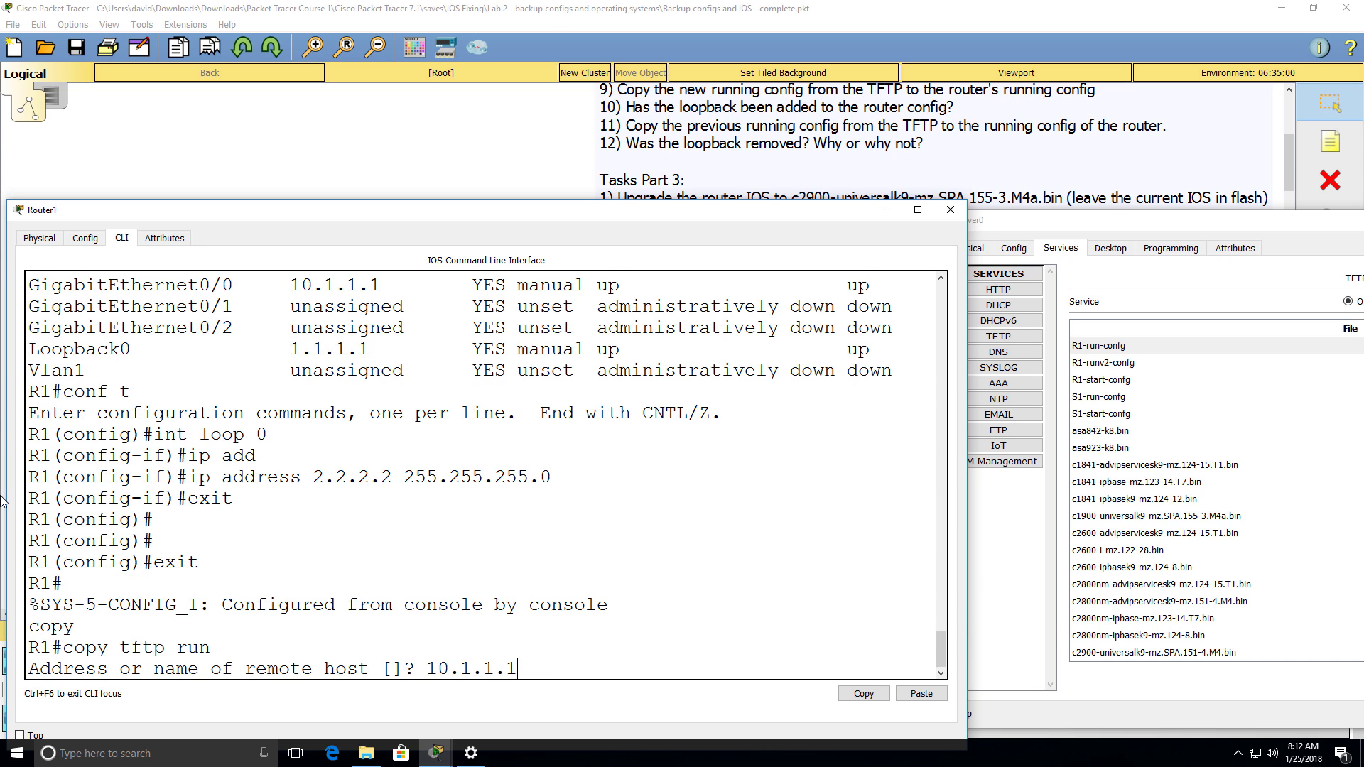
type("00")
key("Return")
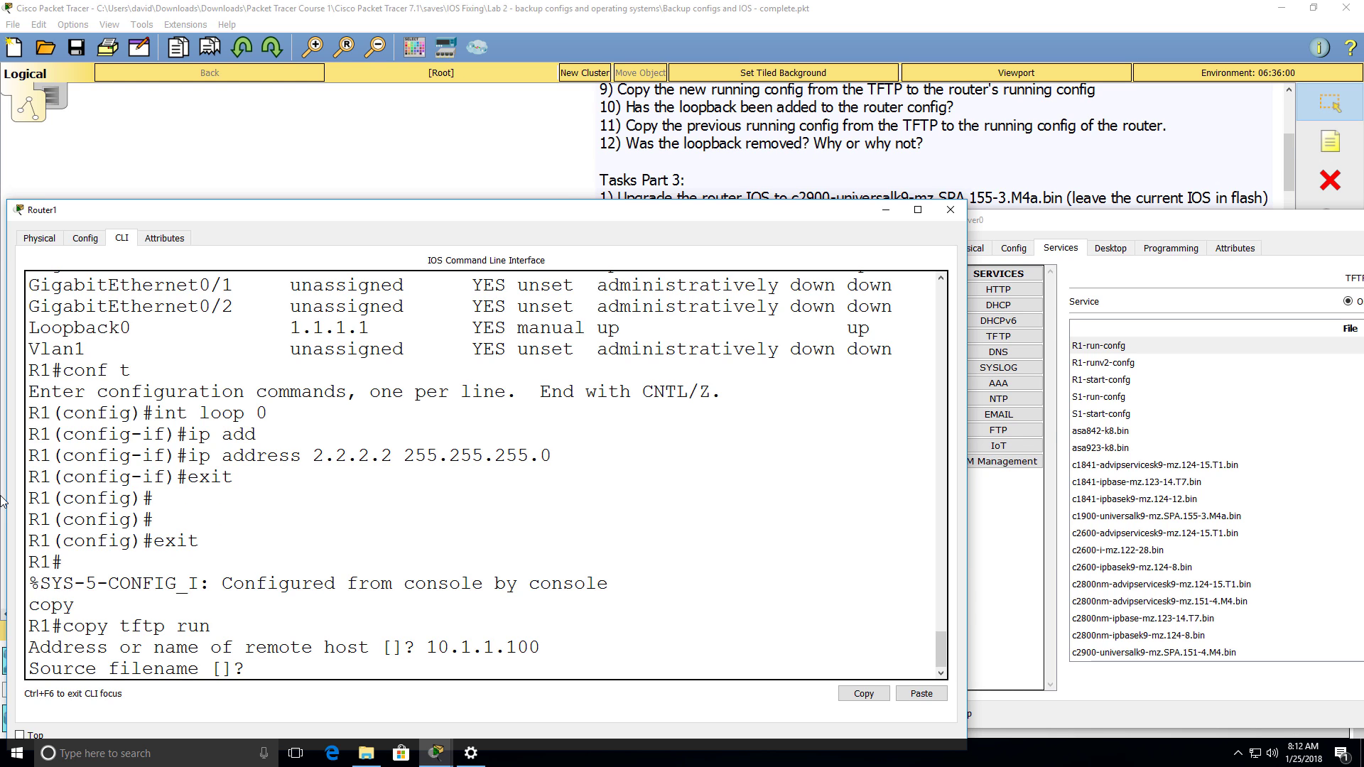
left_click(1112, 363)
left_click(580, 502)
type("R")
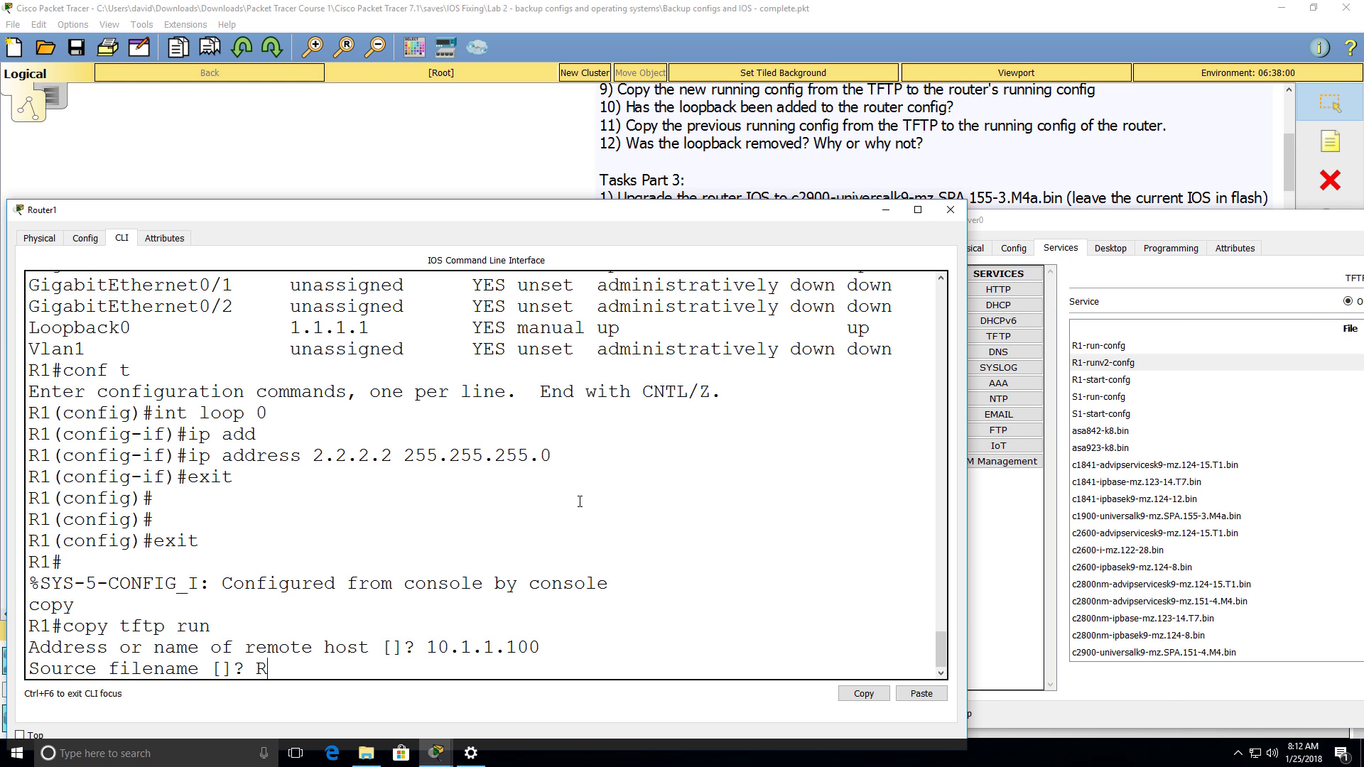
type("1-runv2-config")
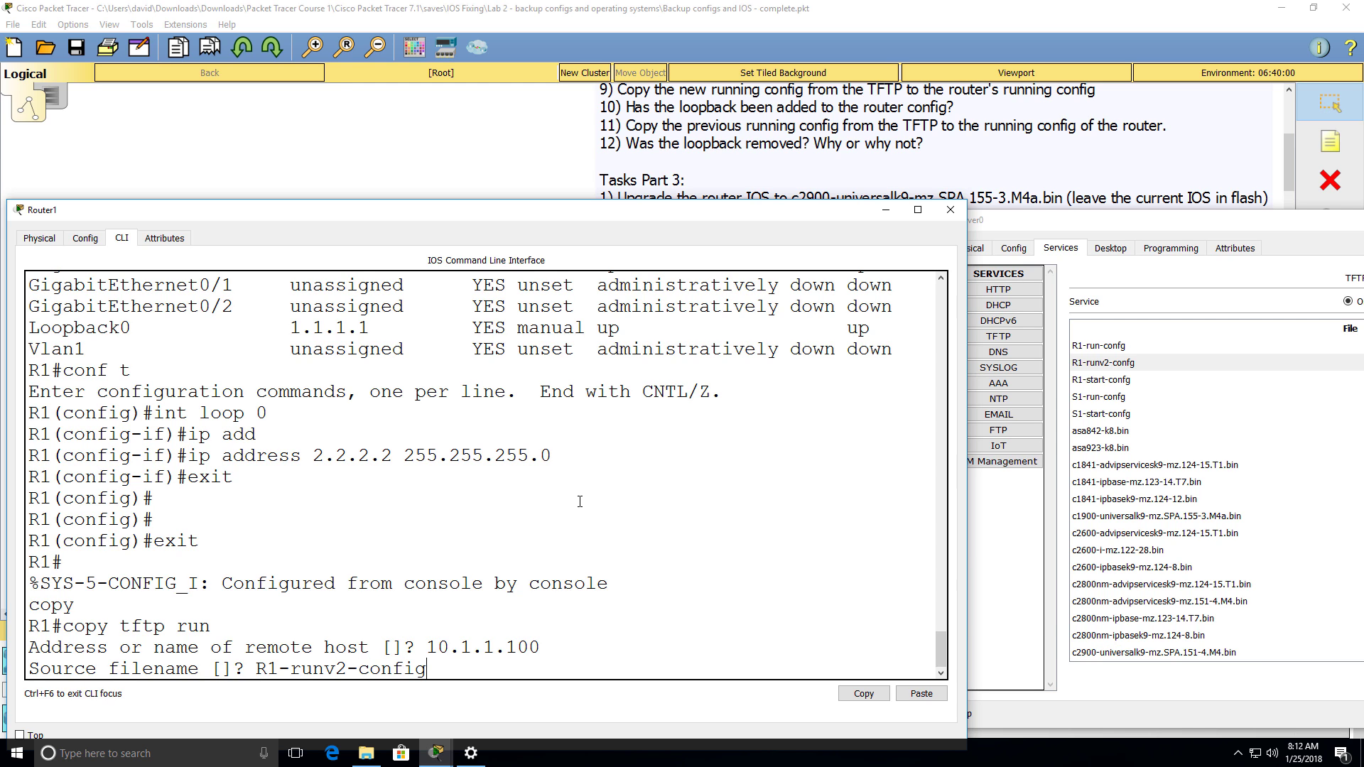
key("Return")
key("Return")
key("Return")
key("Return")
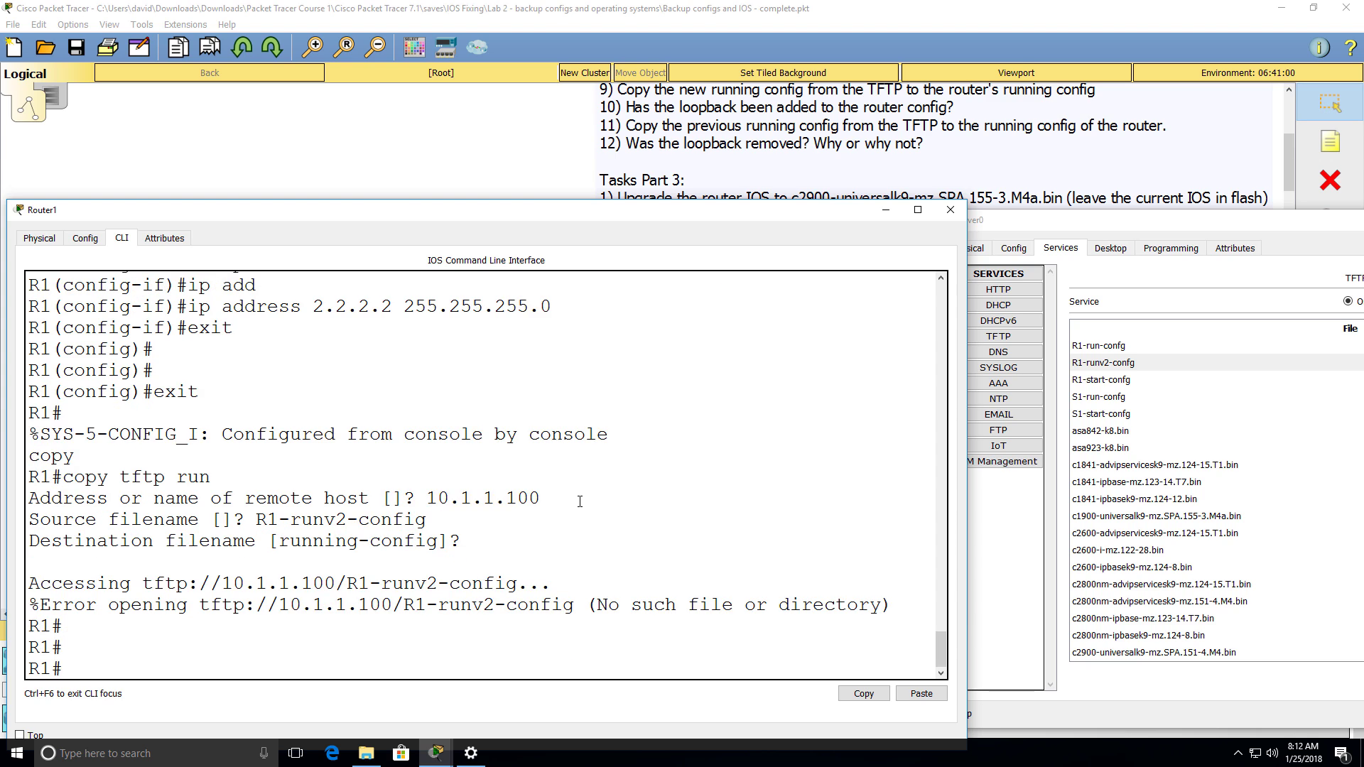
- Copy R1-runv2-confg from the TFTP server 10.1.1.100 into the running-config, accepting the default destination filename
key("Up")
key("Return")
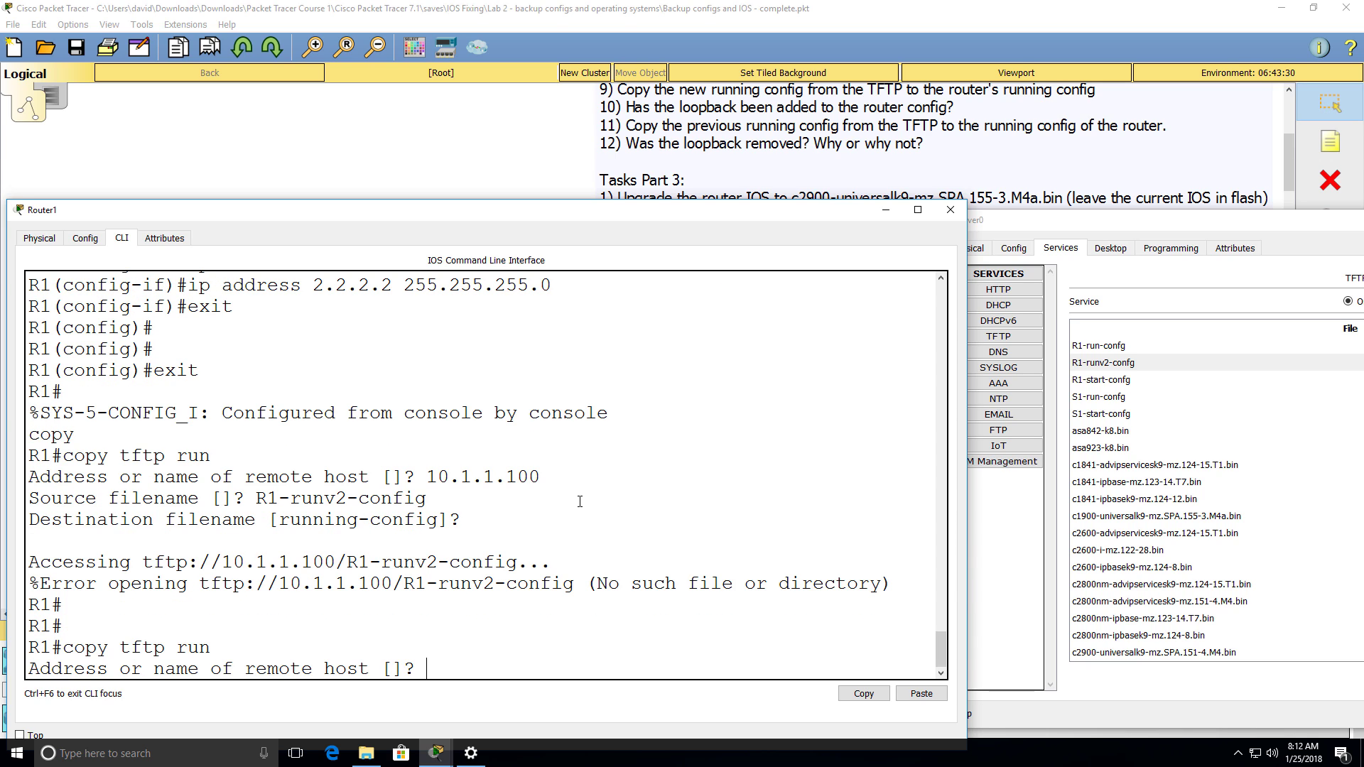
type("10.1.1.")
key("BackSpace")
key("BackSpace")
key("BackSpace")
key("BackSpace")
type("1.1.100")
key("Return")
type("R1-runv2-co")
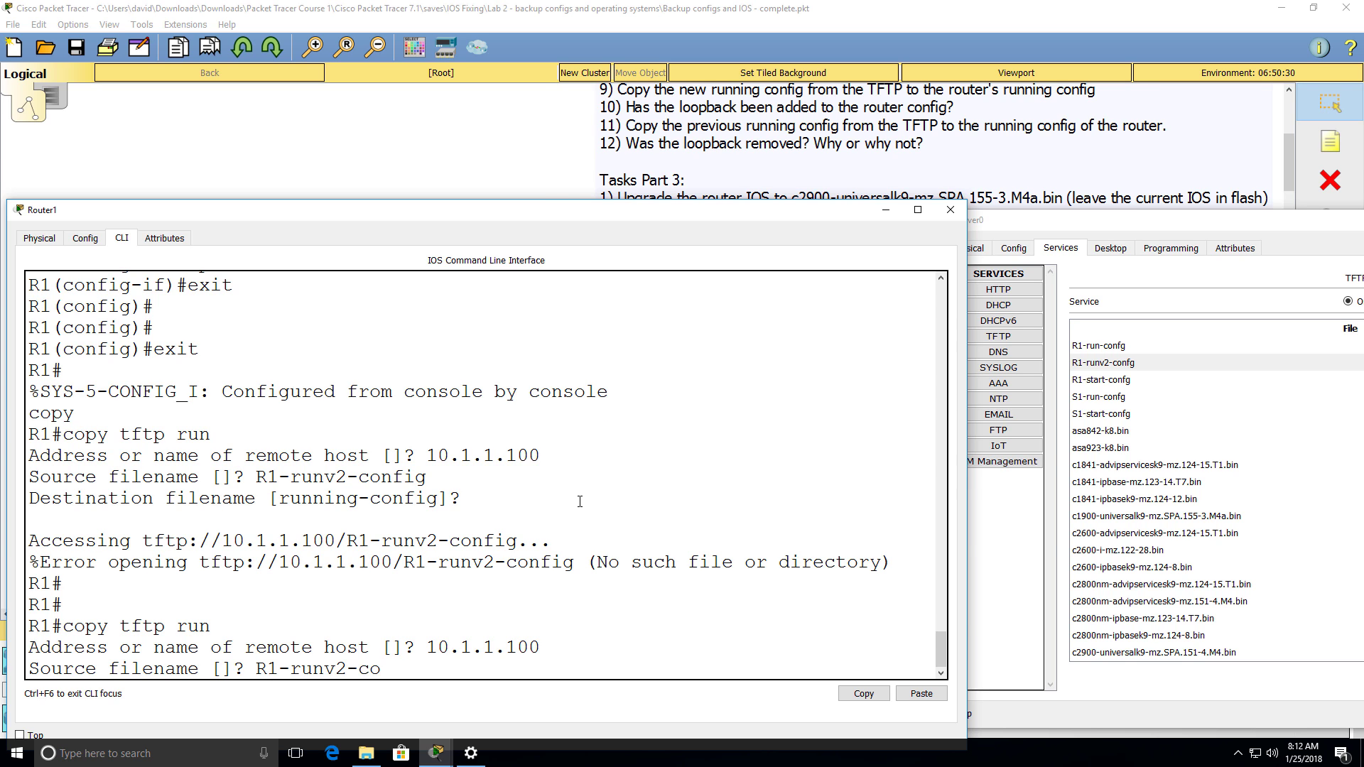
type("nfg")
key("Return")
key("Return")
- Check Loopback0's IP address in R1's brief IP interface summary after the R1-runv2-confg copy
key("Return")
key("Return")
type("sh ipt")
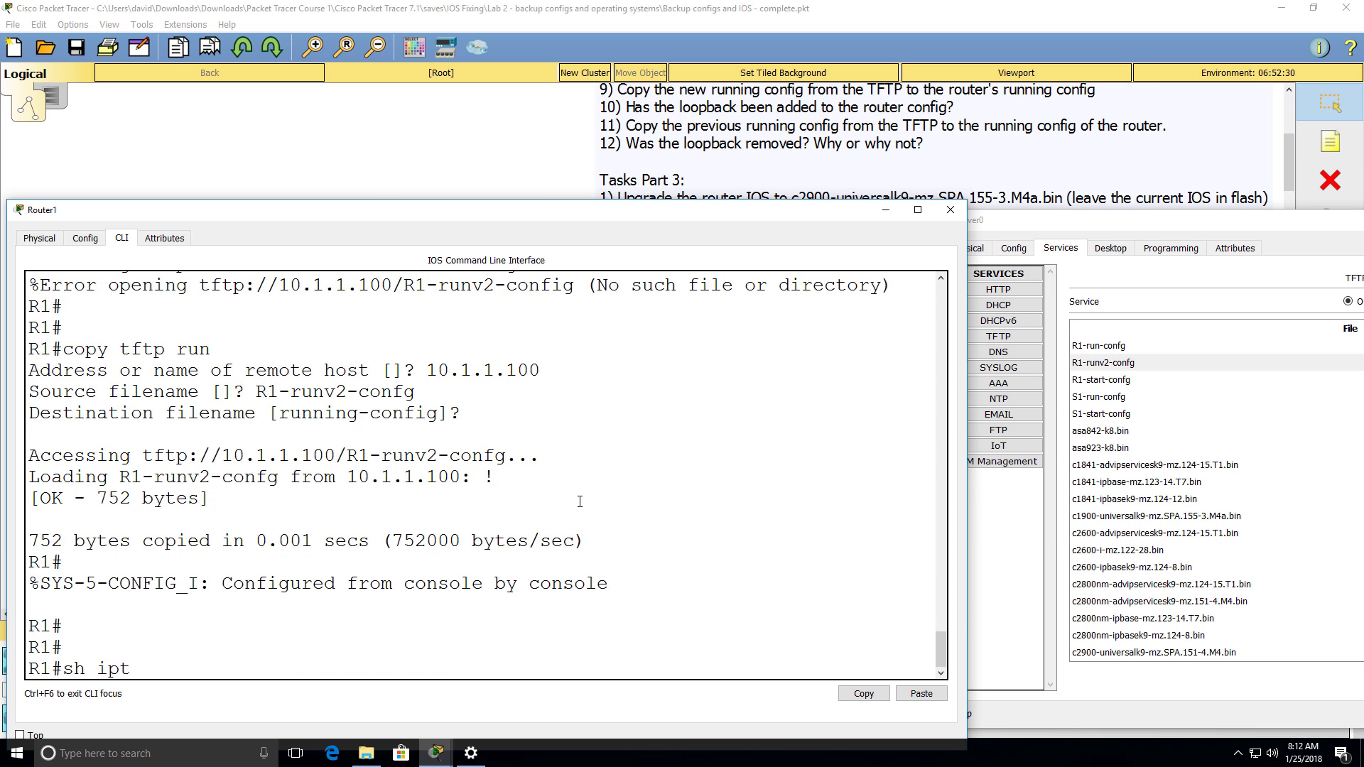
type(" in")
key("BackSpace")
key("BackSpace")
key("BackSpace")
key("BackSpace")
type("int brief")
key("Return")
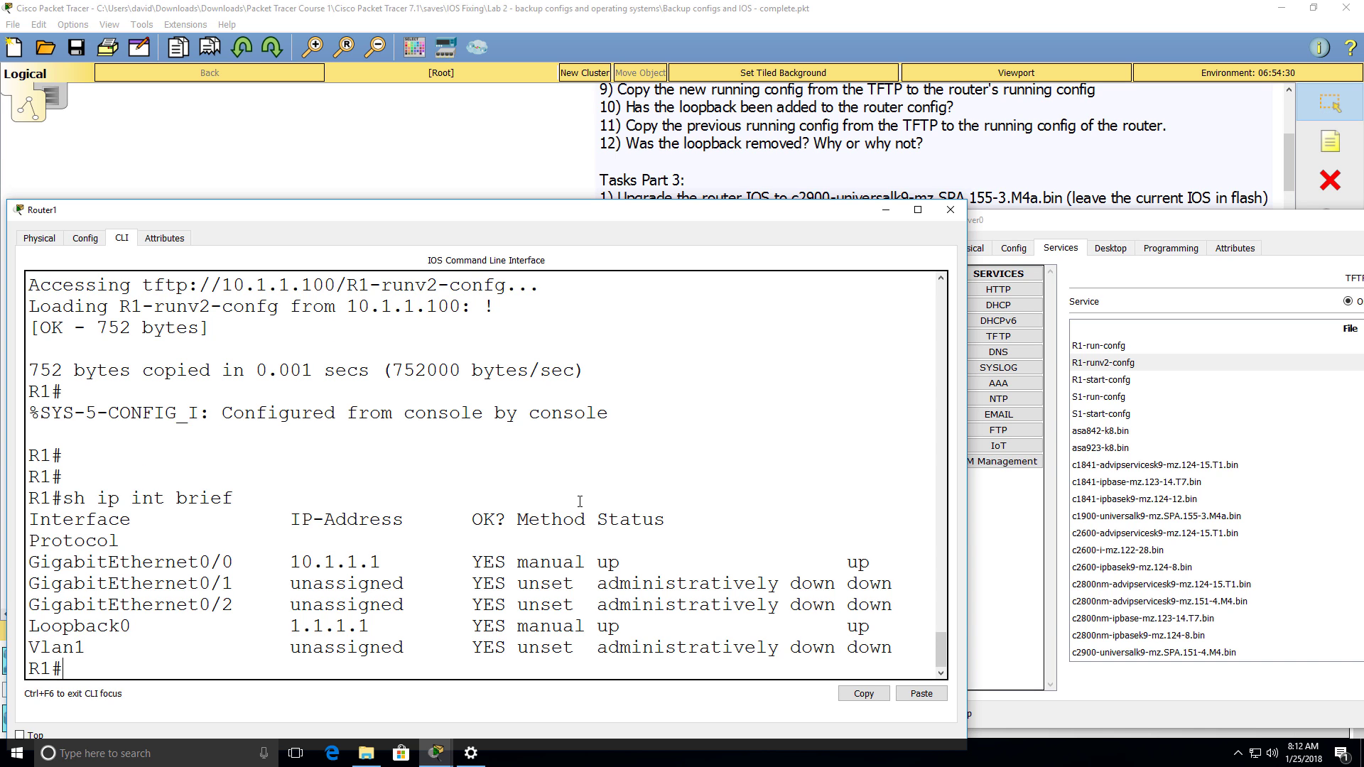
- Set R1's Loopback0 IP address to 2.2.2.2 with mask 255.255.255.255 and return to privileged EXEC mode
type("conf t")
key("Return")
type("intglo")
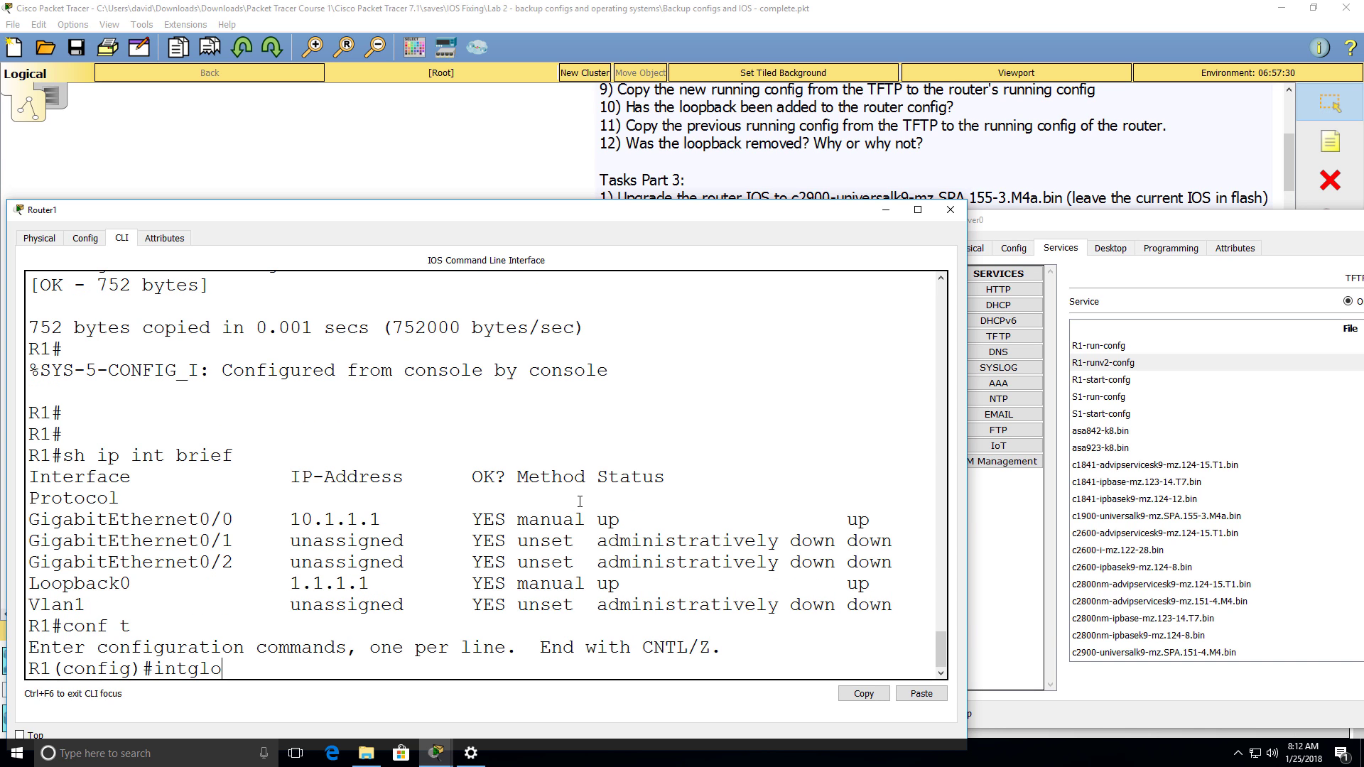
key("BackSpace")
key("BackSpace")
key("BackSpace")
type("loop 0")
key("Return")
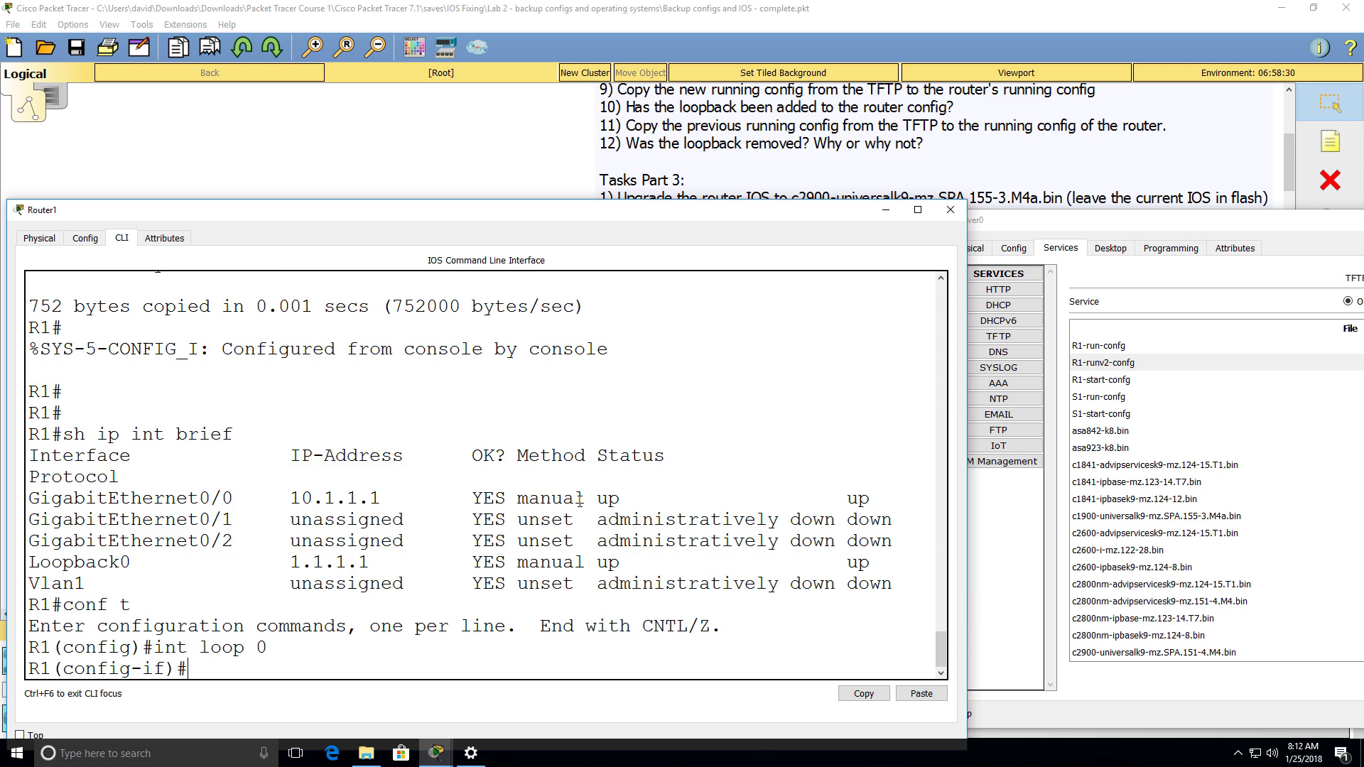
type("ip add")
key("Tab")
type("2.2.2.")
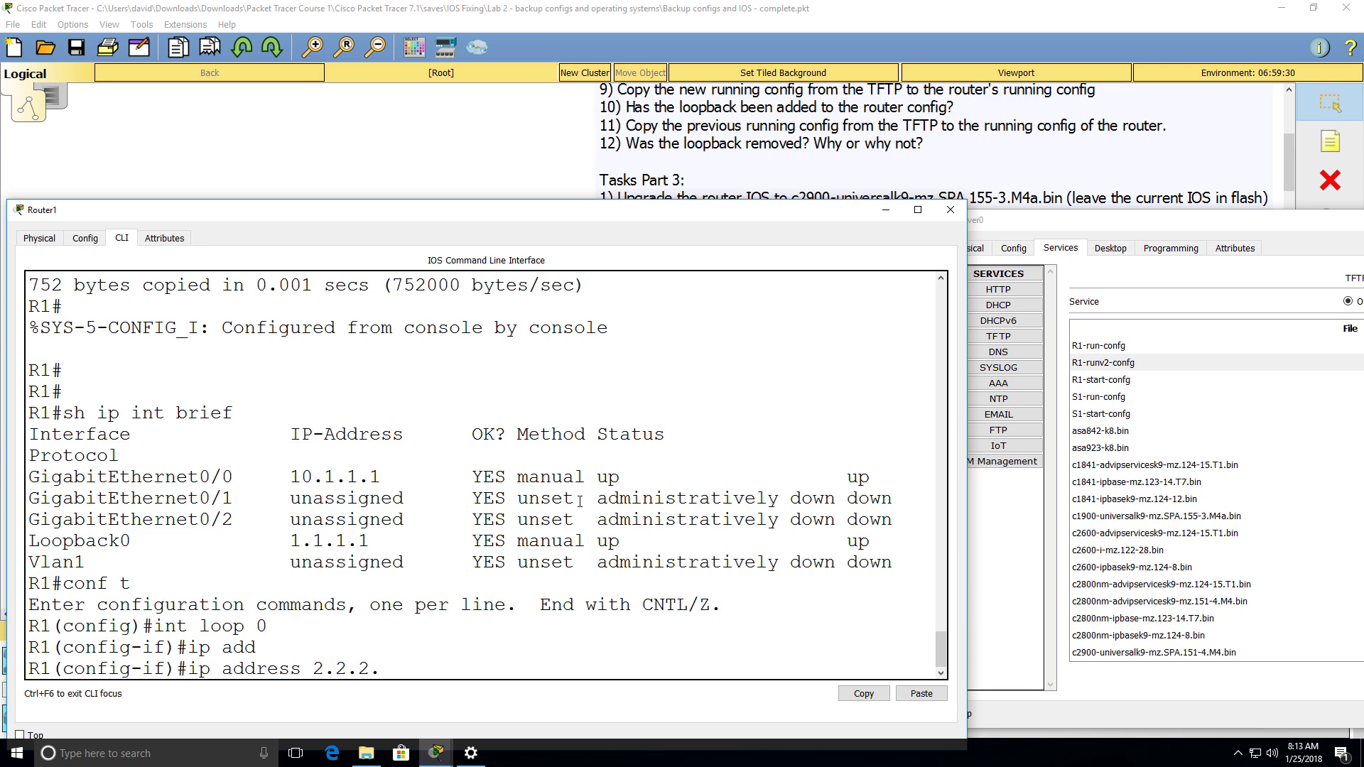
type("2 255.25")
key("BackSpace")
key("BackSpace")
type("5.255.255.255.")
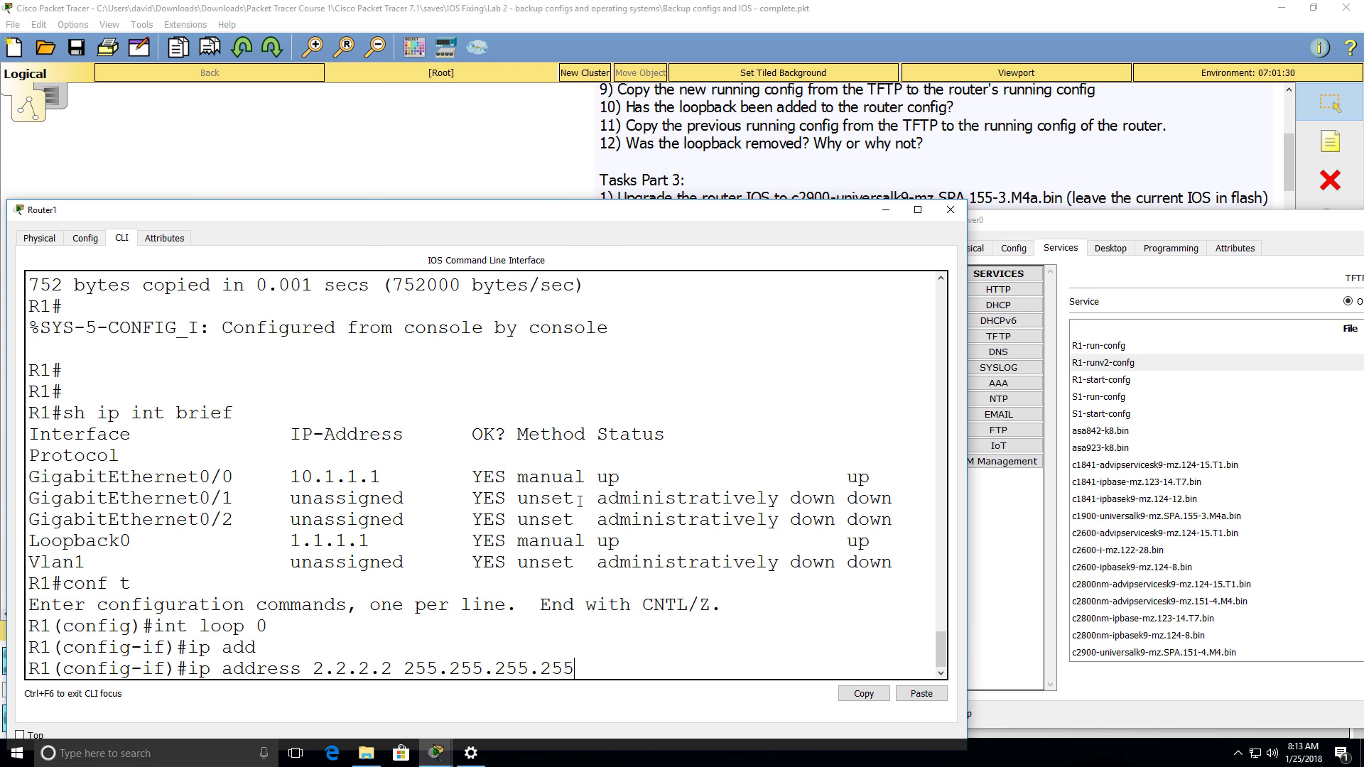
key("Return")
type("end")
key("Return")
- Check Loopback0's new address in R1's brief IP interface summary before copying the saved configuration again
type("sh ip int bri")
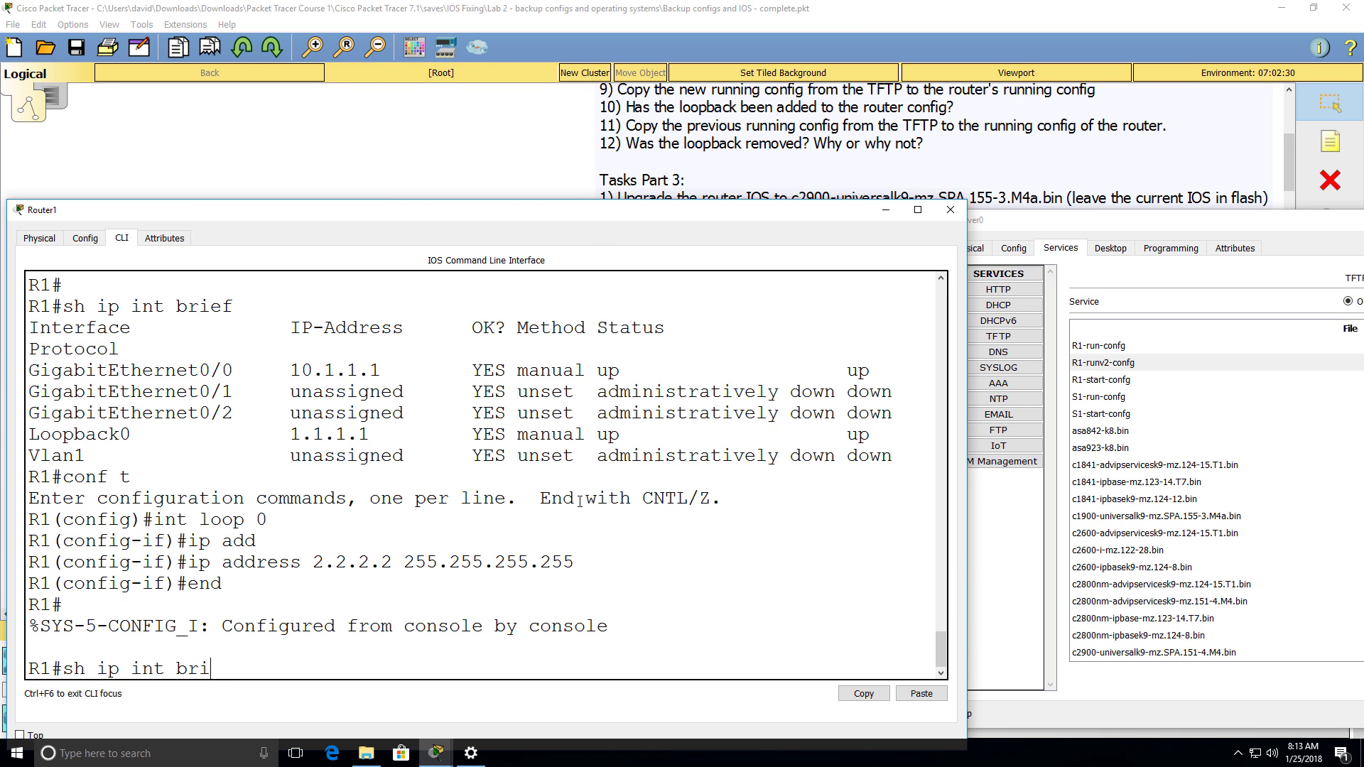
key("Tab")
key("Return")
left_click_drag(434, 623, 193, 627)
- Copy R1-runv2-confg from the TFTP server 10.1.1.100 into R1's running-config again, keeping the default destination filename
type("copy")
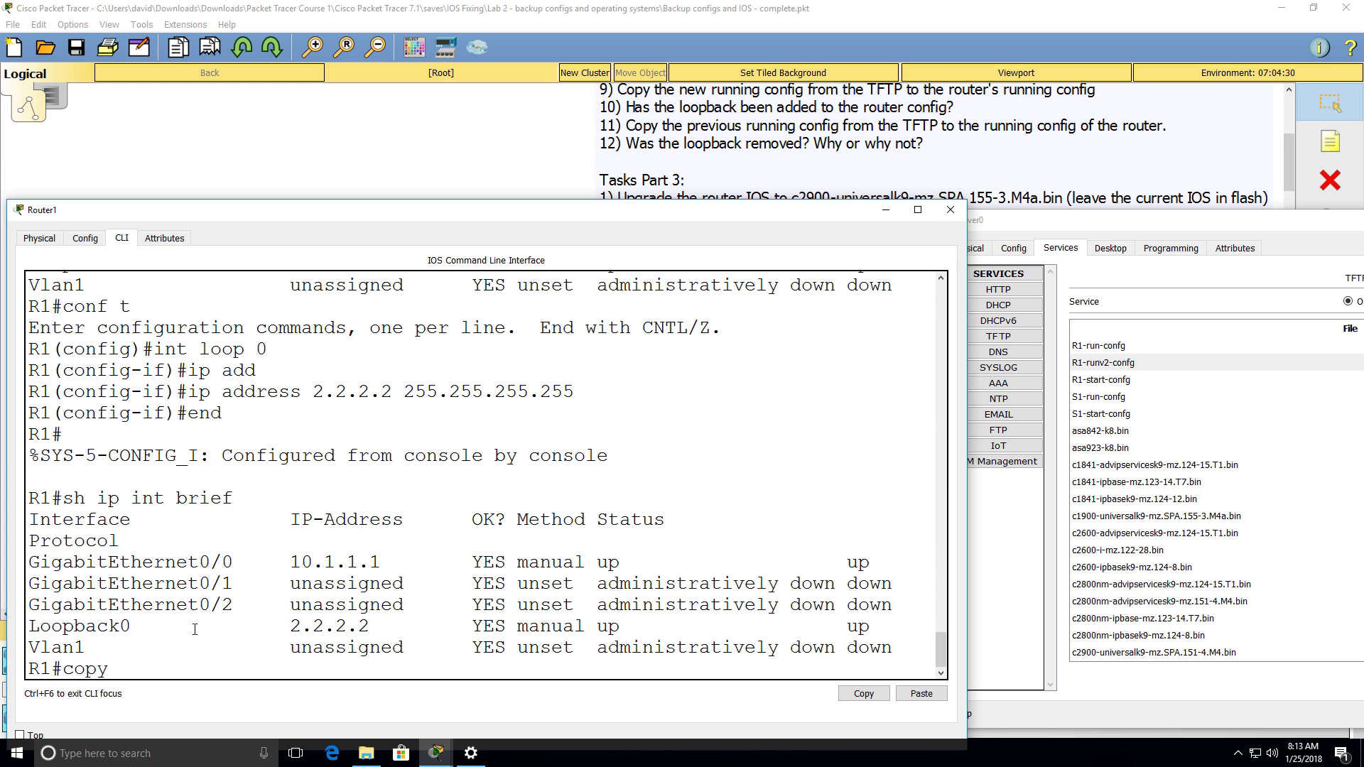
type(" tftp run")
key("Return")
type("10.1.1.")
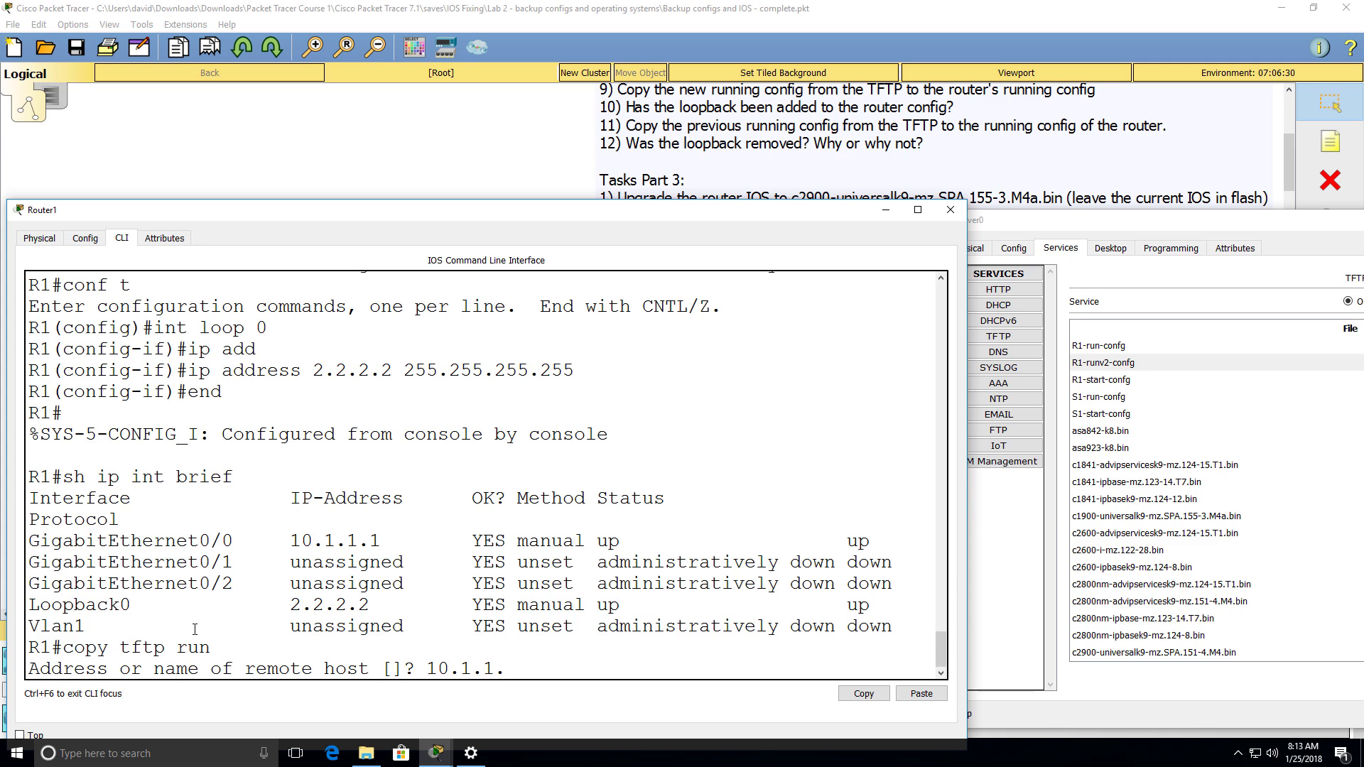
type("100")
key("Return")
type("R")
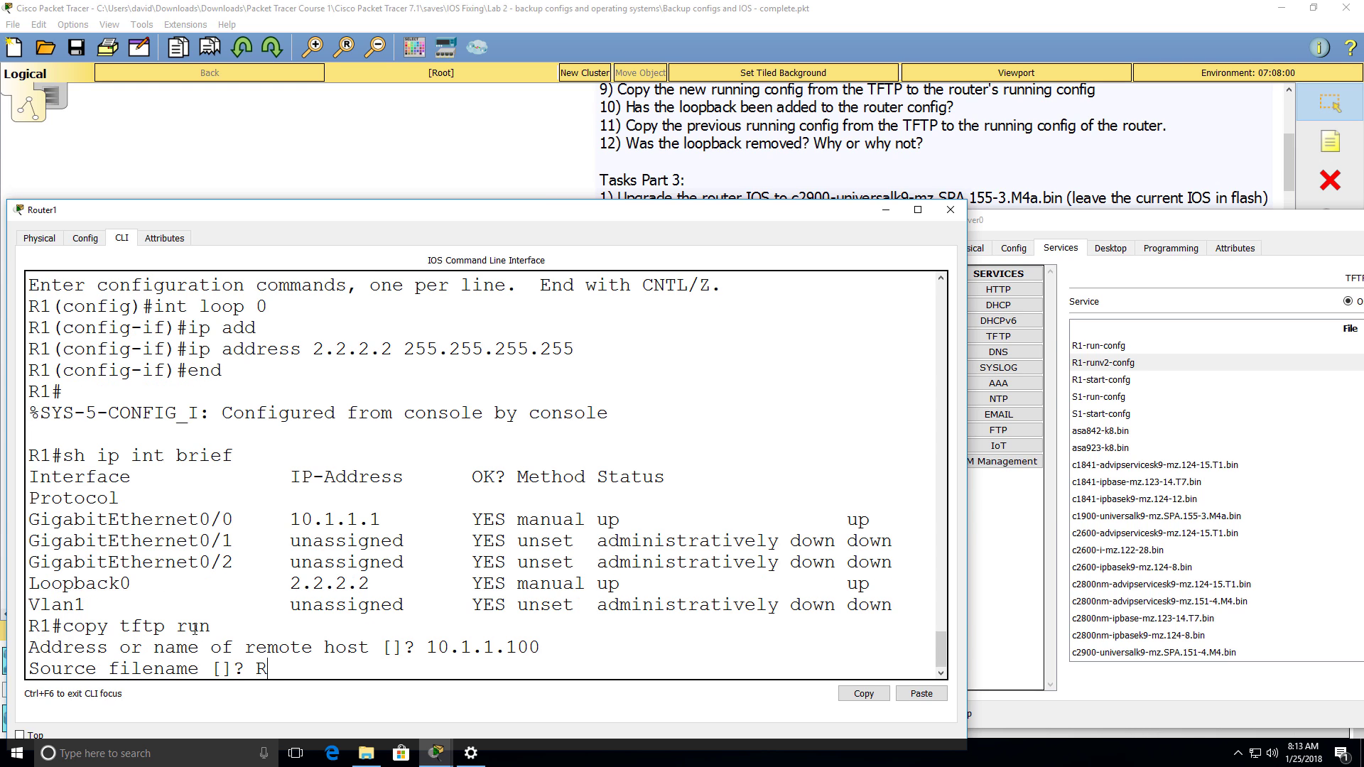
type("1-runv2-confg")
key("Return")
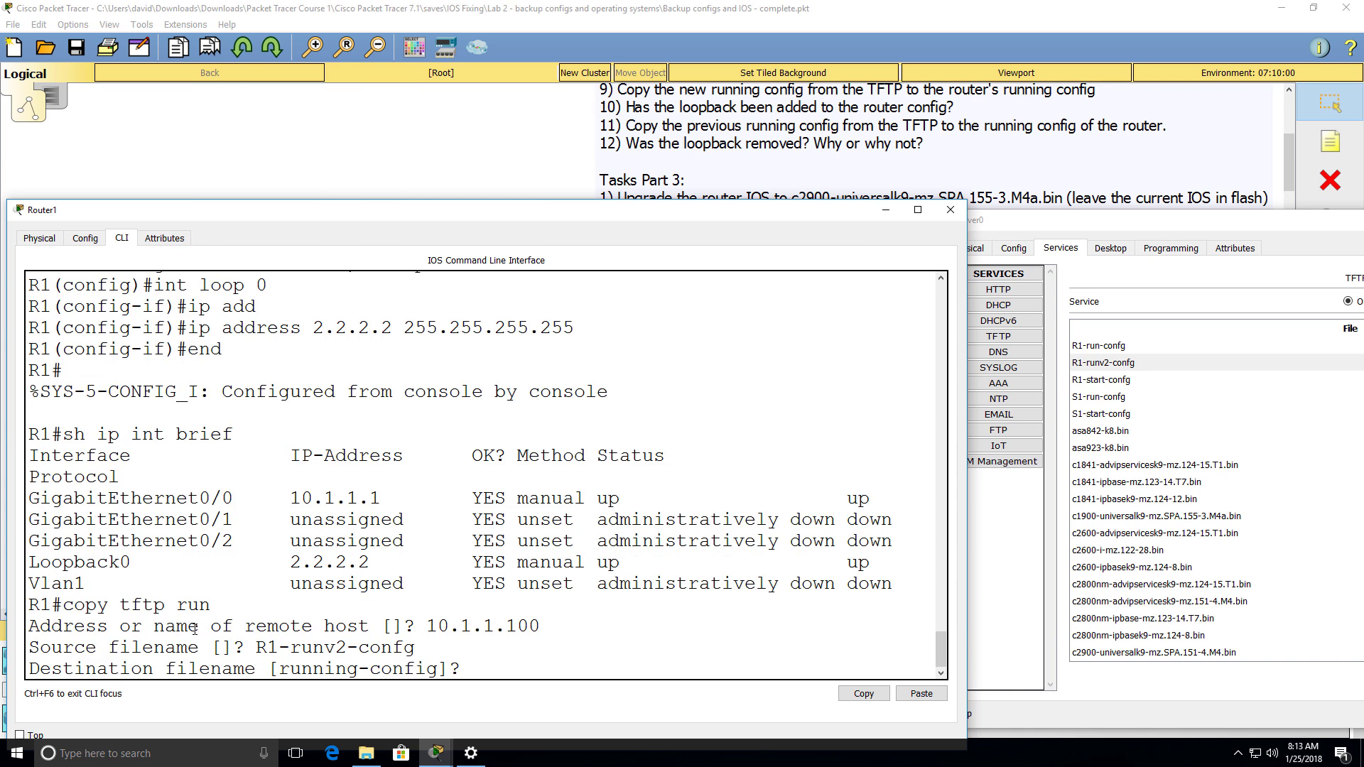
key("Return")
key("Return")
key("Return")
- Examine the Loopback0 entry in R1's brief IP interface summary after the repeated TFTP copy
key("Up")
key("Up")
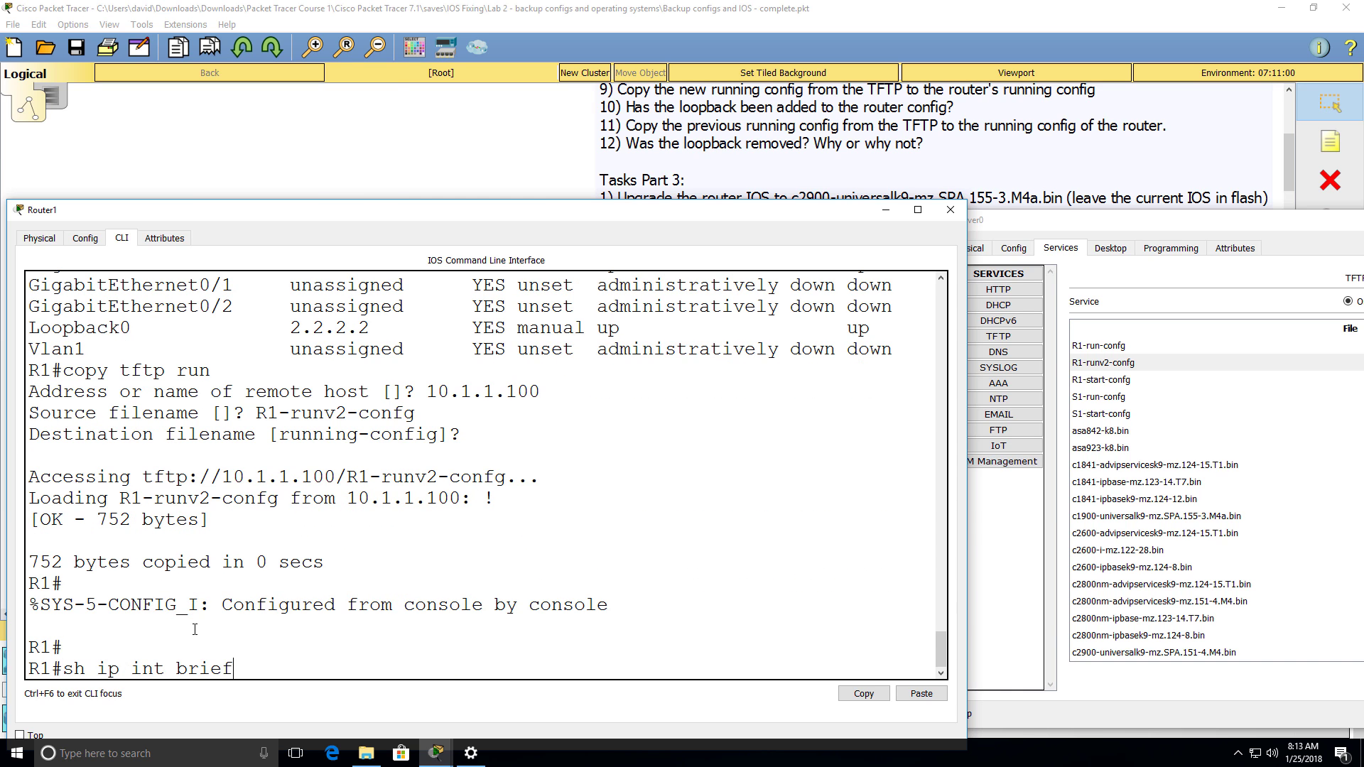
key("Return")
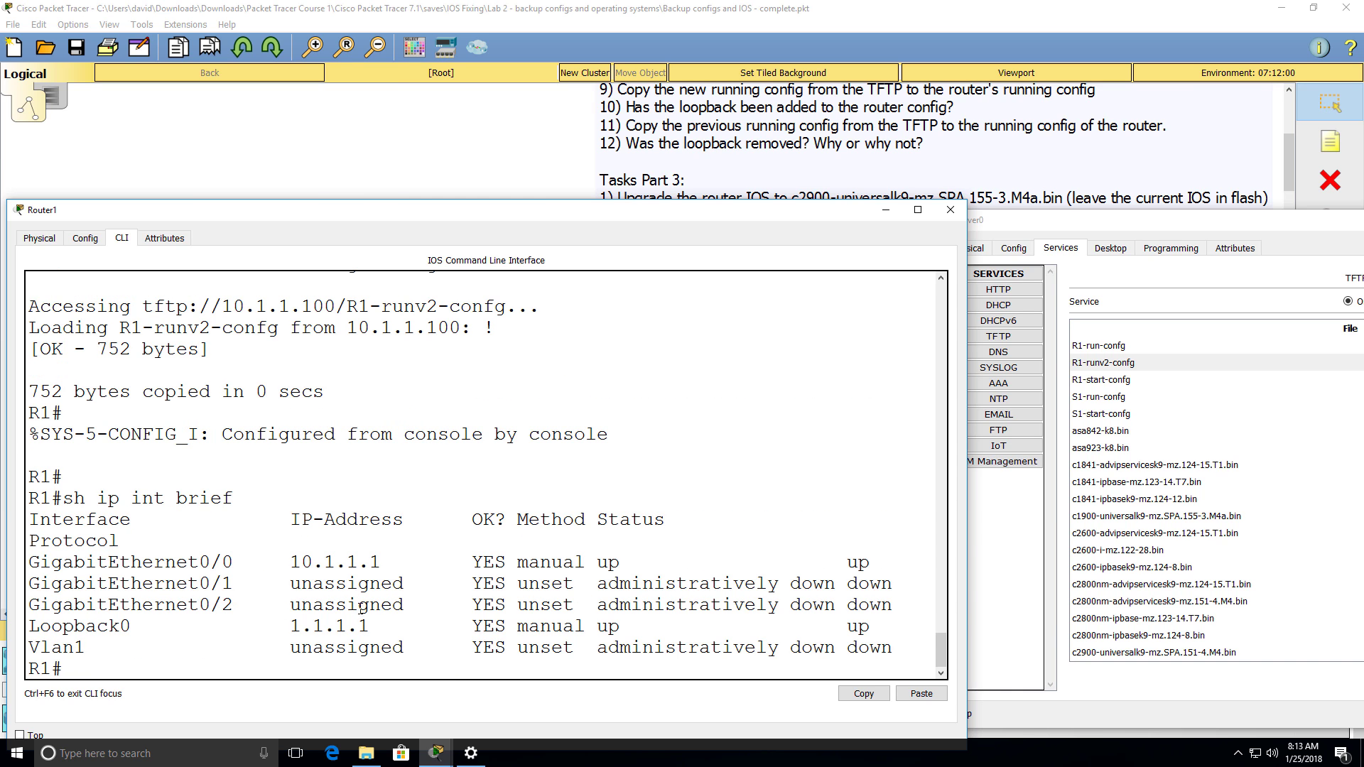
left_click_drag(392, 626, 11, 636)
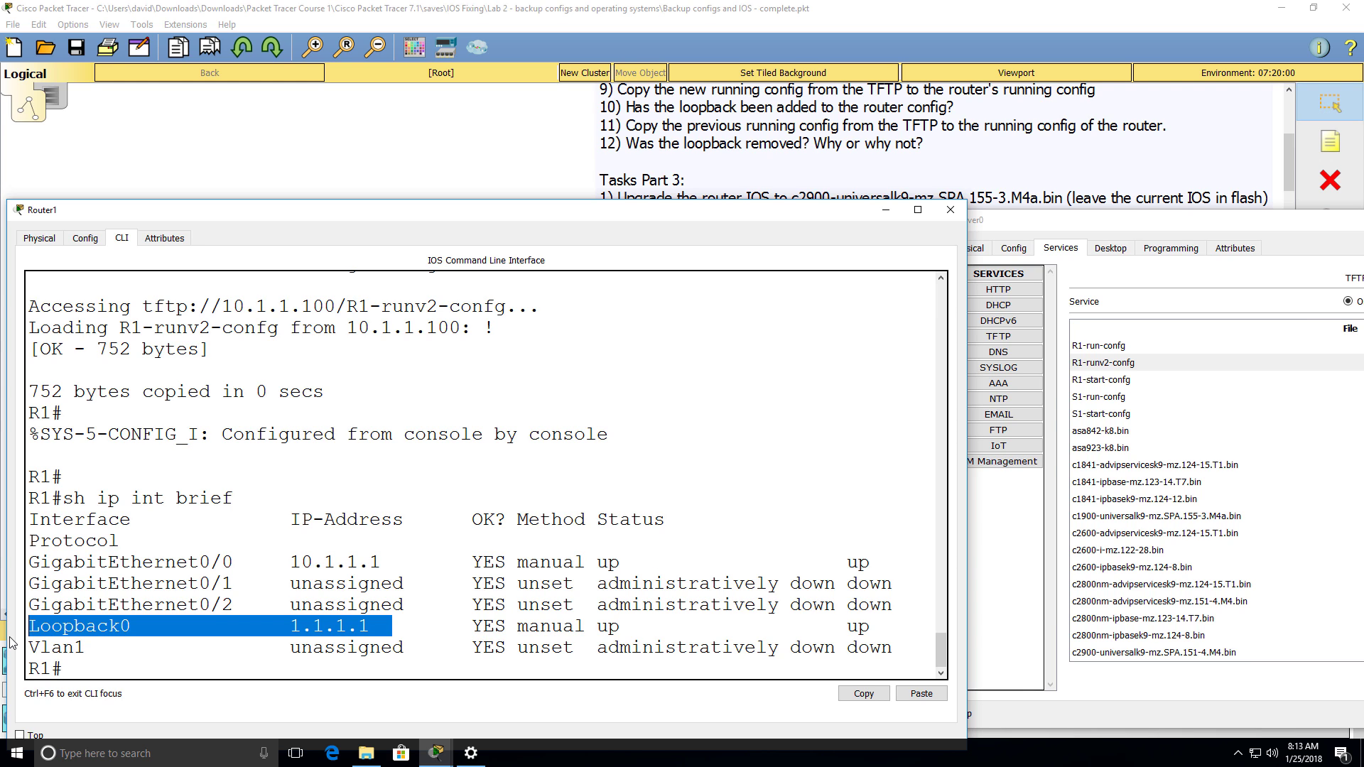
- Create interface Loopback2 on R1 with IP address 2.2.2.2 and mask 255.255.255.255, and return to privileged EXEC mode
type("conf t")
key("Return")
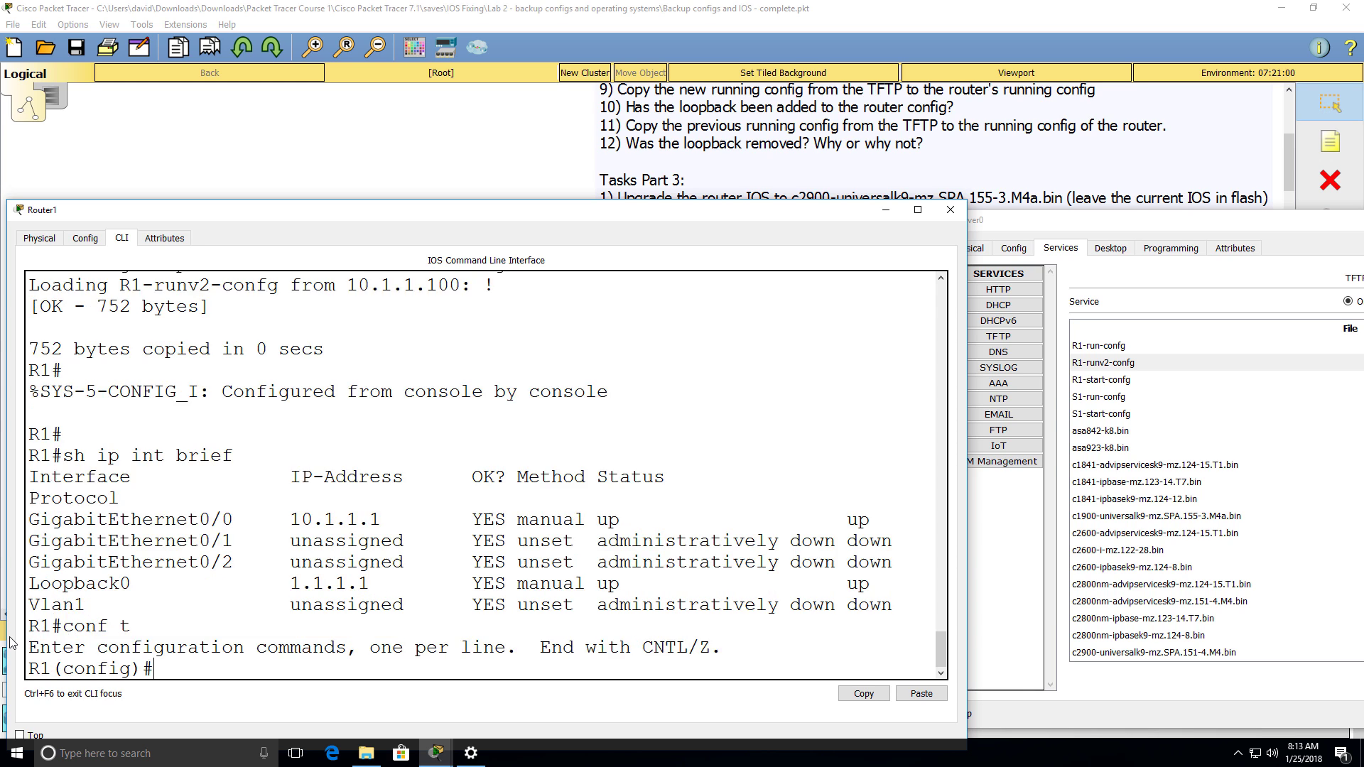
type("int loop 2")
key("Return")
type("ip add")
key("Tab")
type("2")
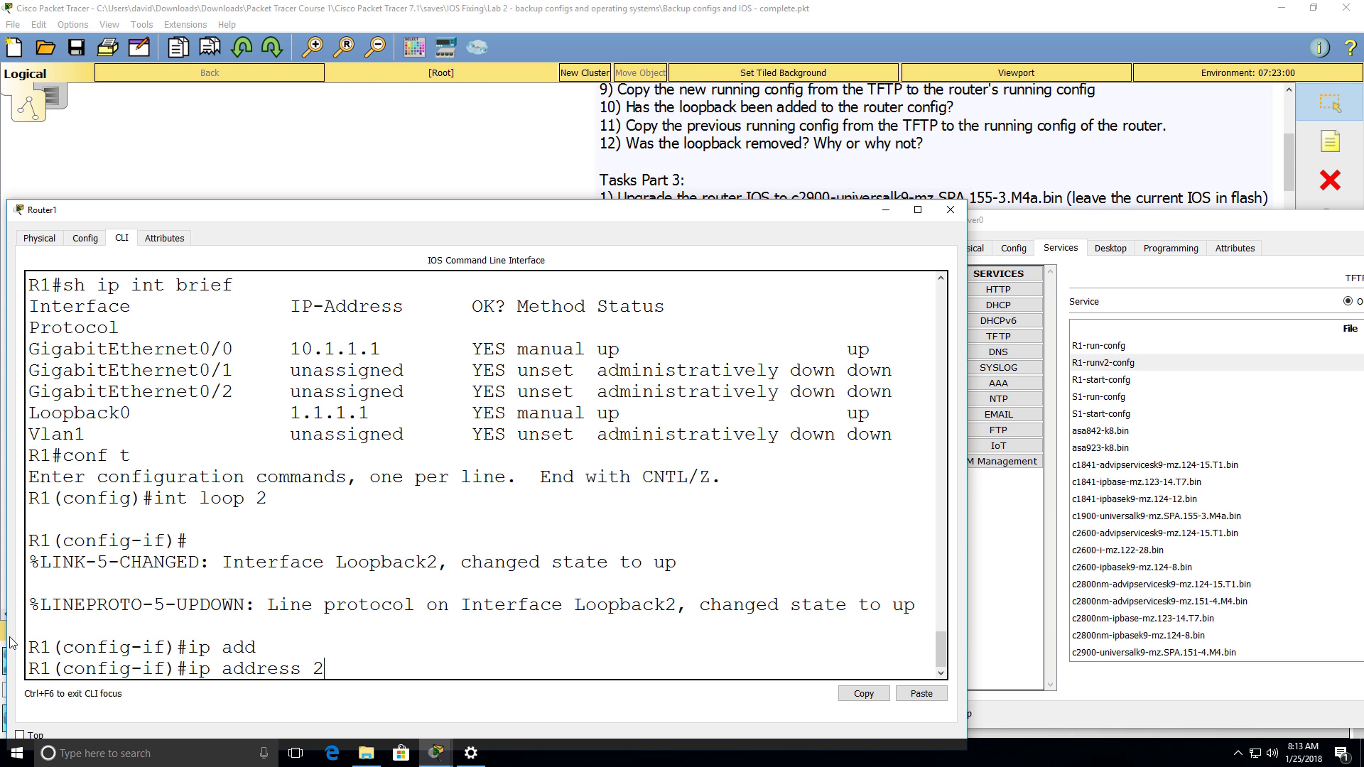
type(".2.2.2 255.255.255.255")
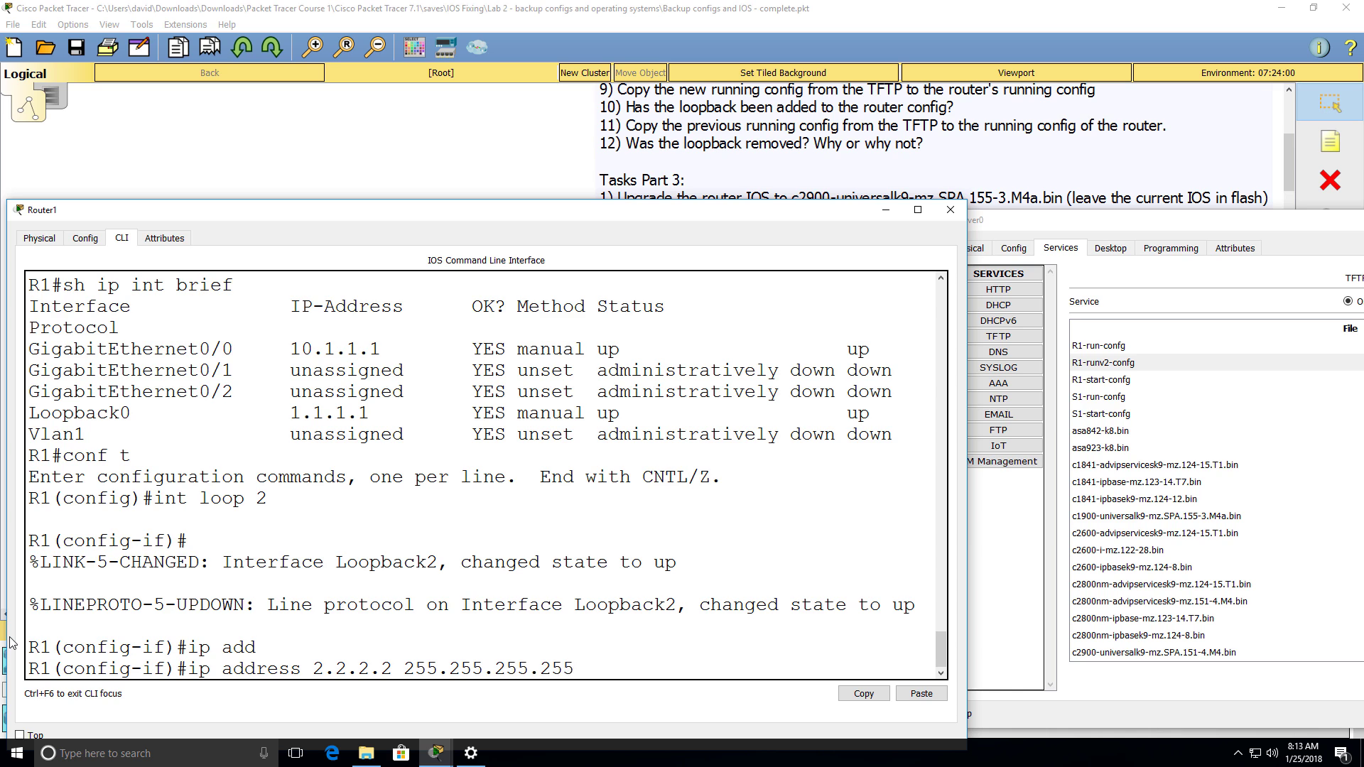
key("Return")
type("end")
key("Return")
- Display R1's brief IP interface summary to check both loopback interfaces
type("sh")
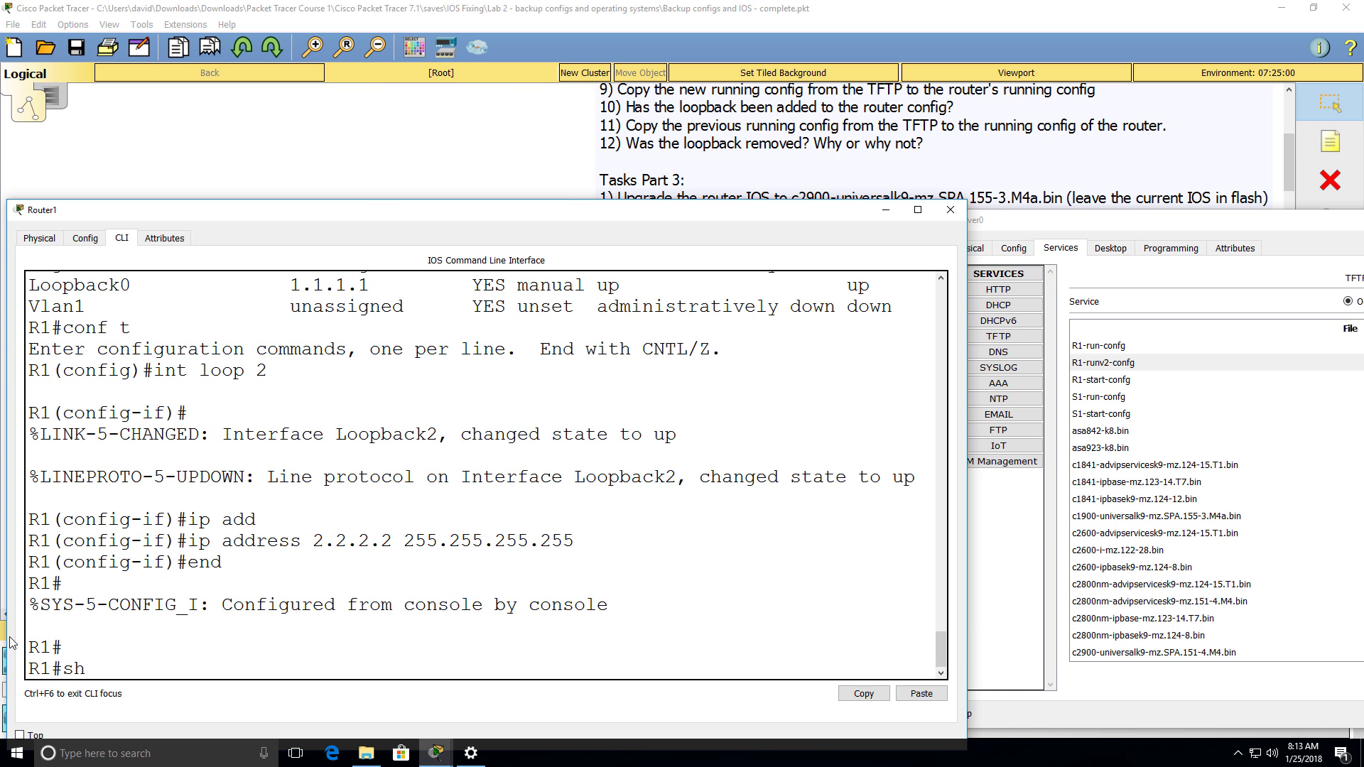
type(" ip int rbel")
key("BackSpace")
key("BackSpace")
key("BackSpace")
key("BackSpace")
type("brief")
key("Return")
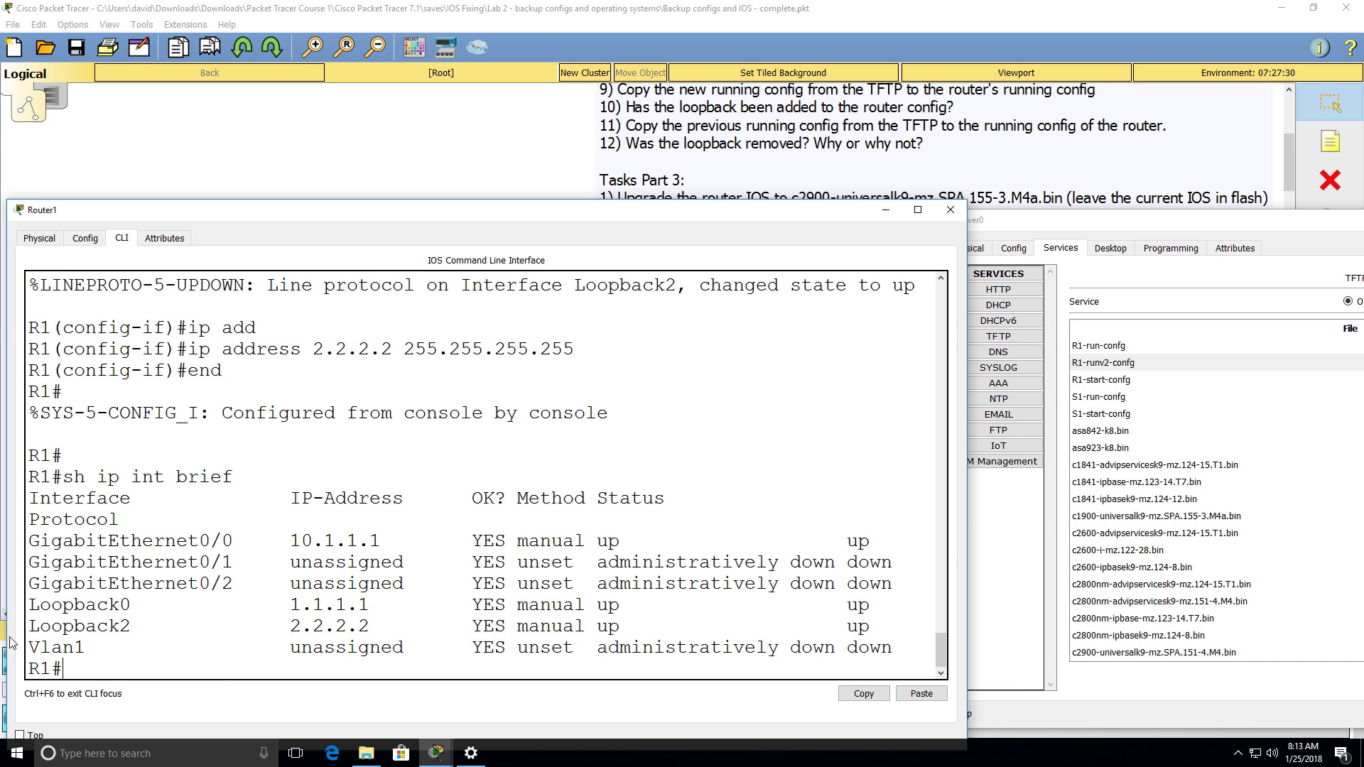
- With Loopback2 configured, merge R1-runv2-confg from the TFTP server 10.1.1.100 into the running-config, accepting the default destination filename
type("copy tftp run")
key("Return")
type("10.1.1.100")
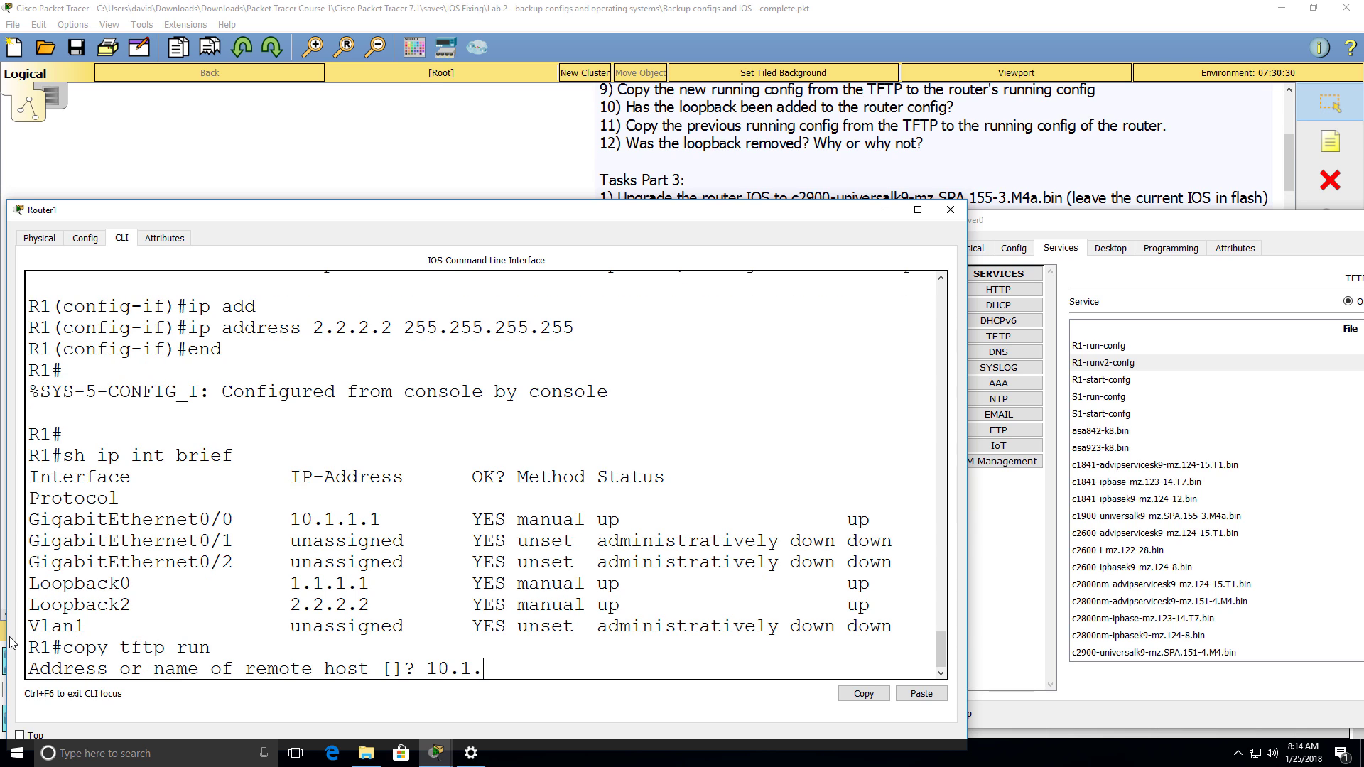
key("Return")
type("R1-run")
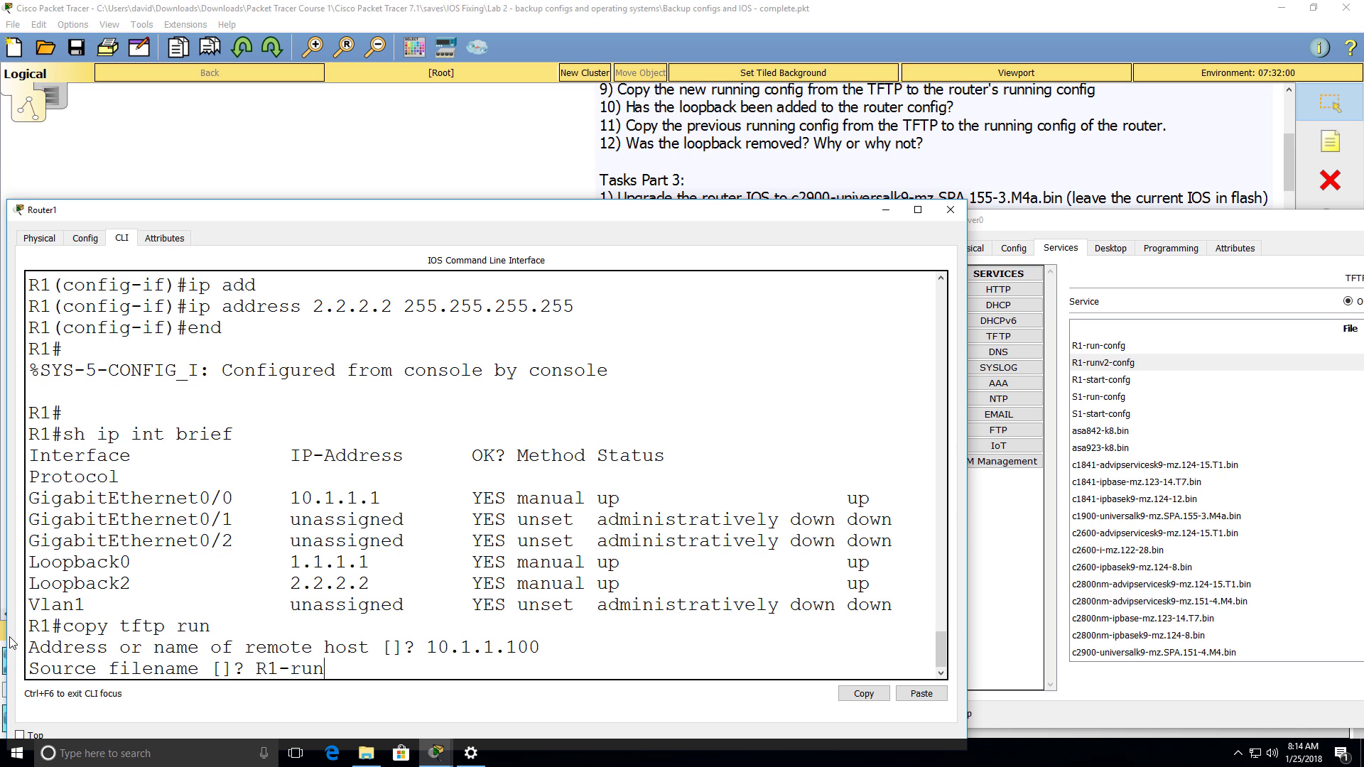
type("v2-config")
key("Return")
key("Return")
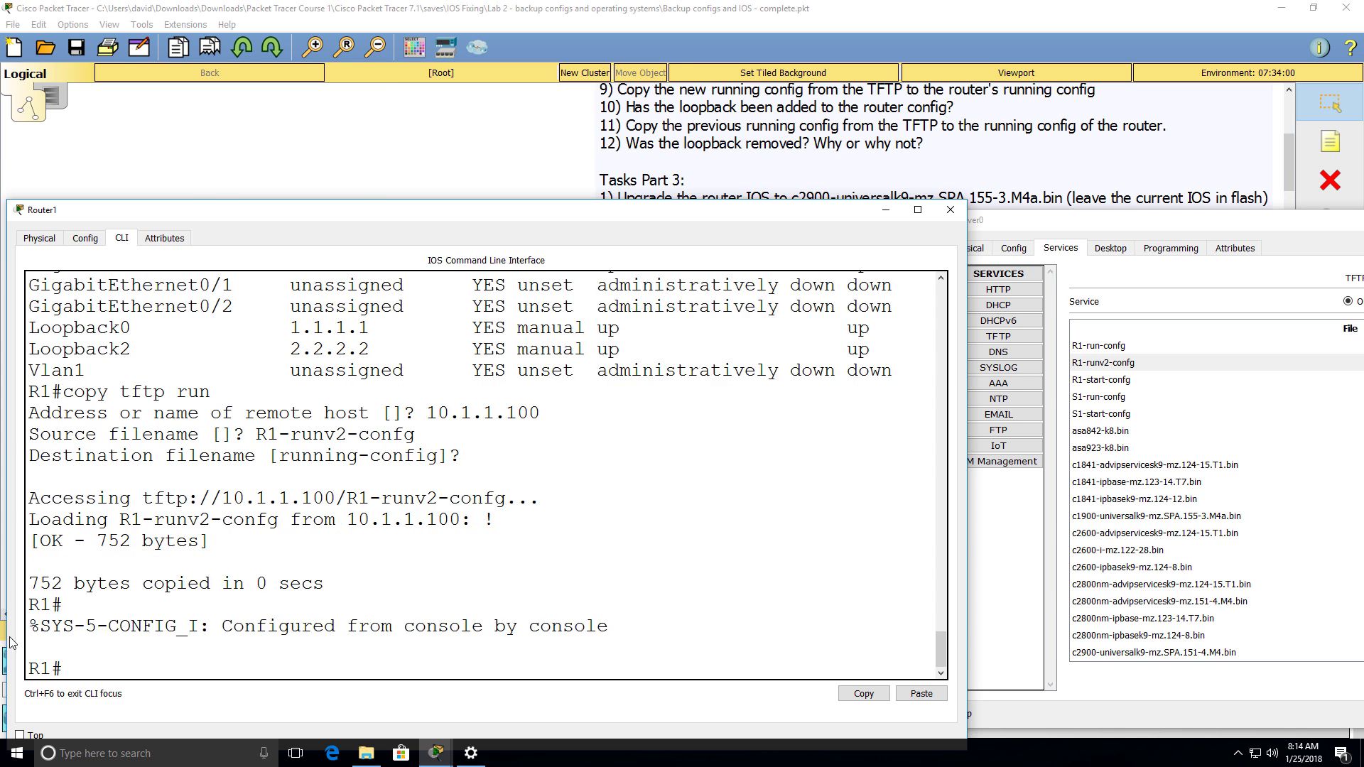
- Check R1's brief IP interface summary for the Loopback2 entry after merging the saved configuration
key("Return")
type("sh ip int brief")
key("Return")
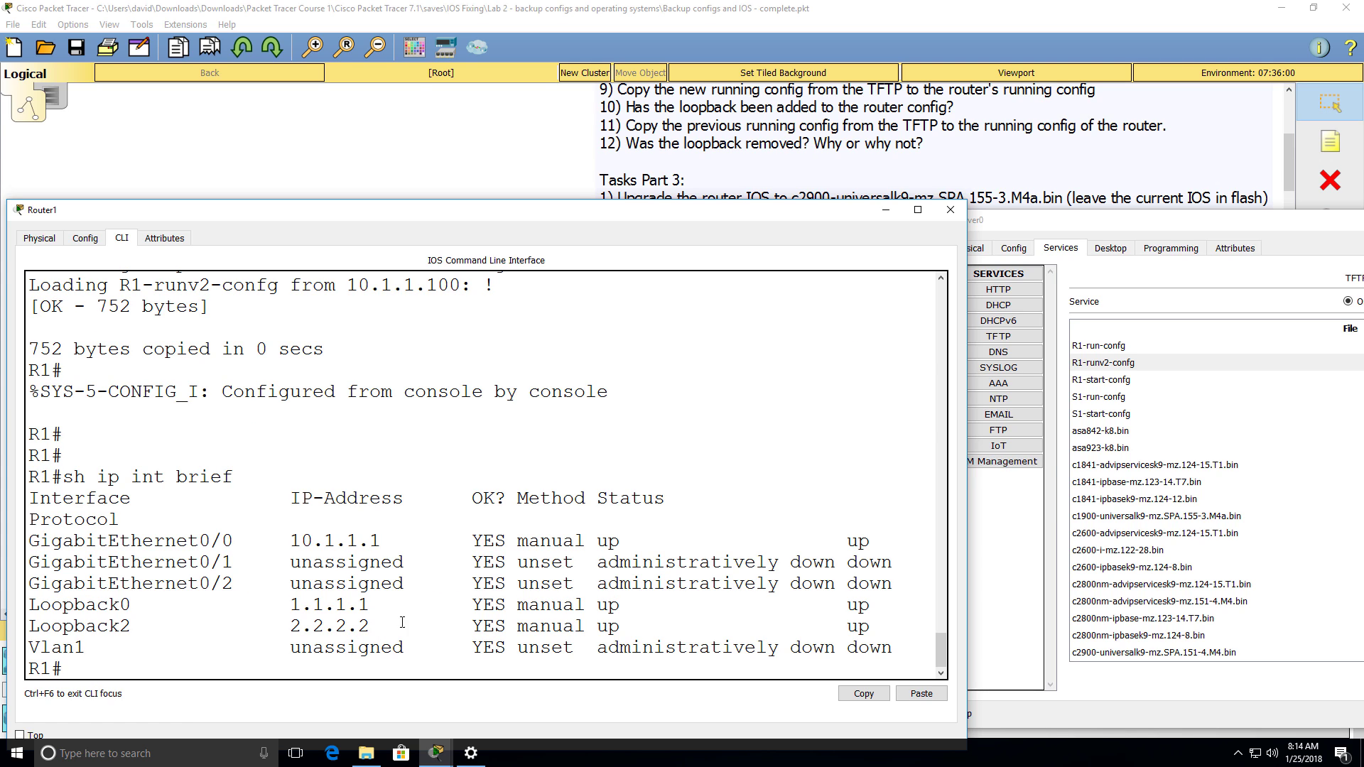
left_click_drag(402, 623, 25, 628)
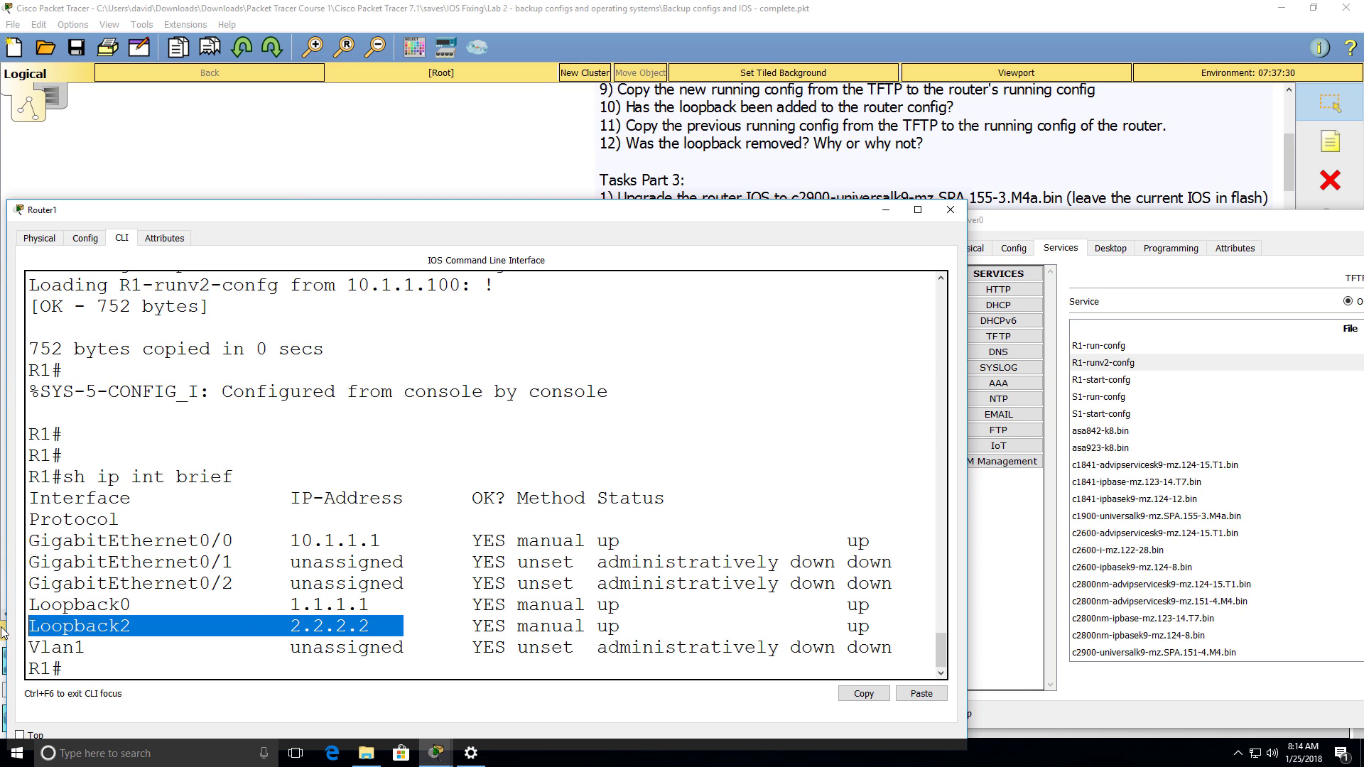